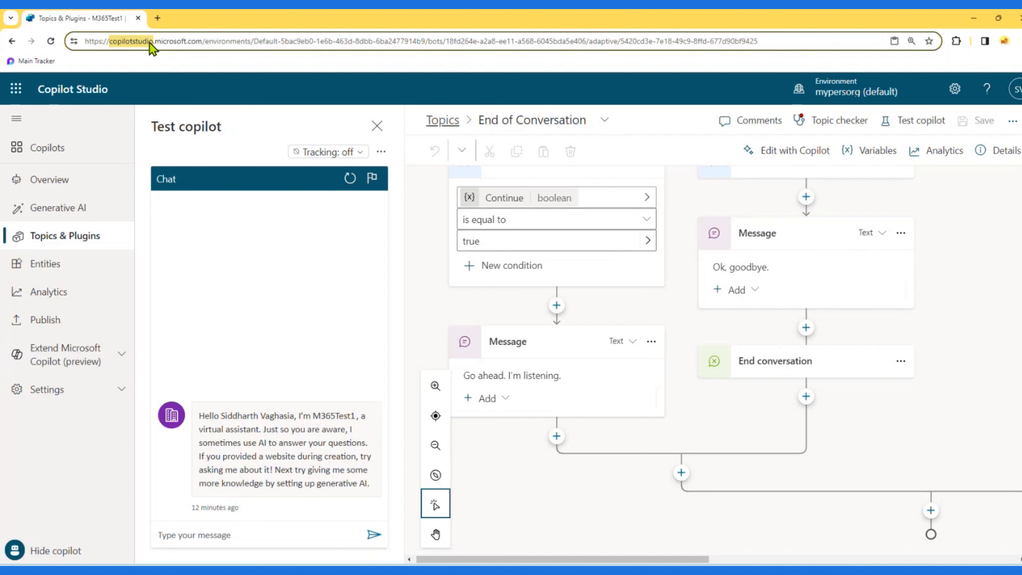
- Open the list of copilots, look through it, and open the form for creating a new copilot
left_click(73, 159)
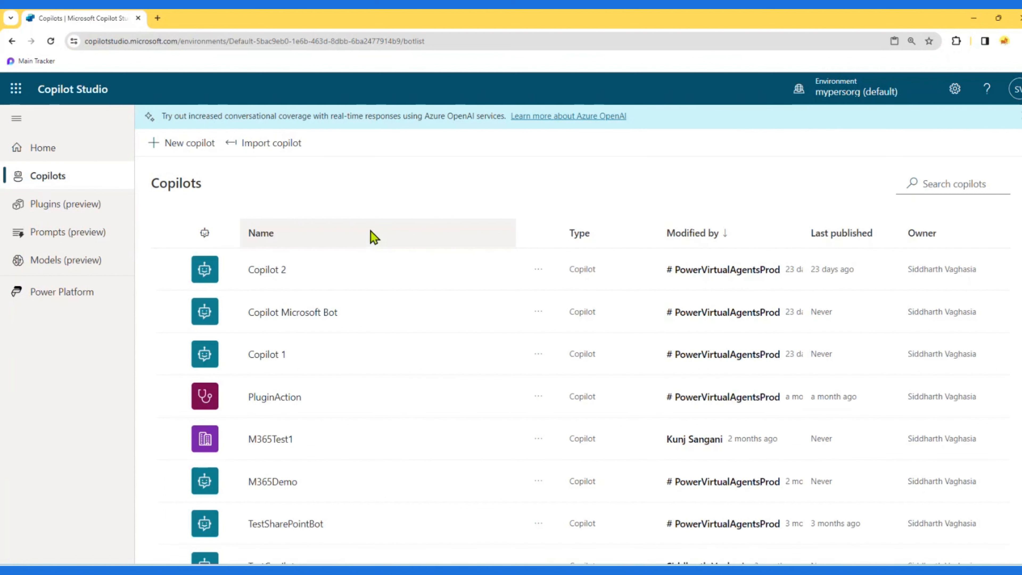
scroll(299, 342, "down", 3)
scroll(305, 334, "up", 3)
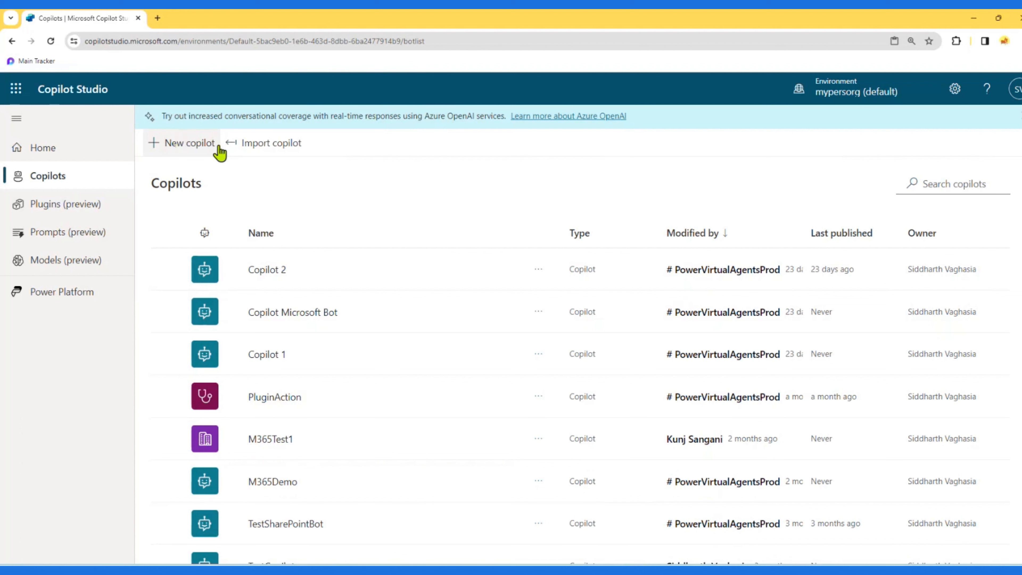
left_click(185, 145)
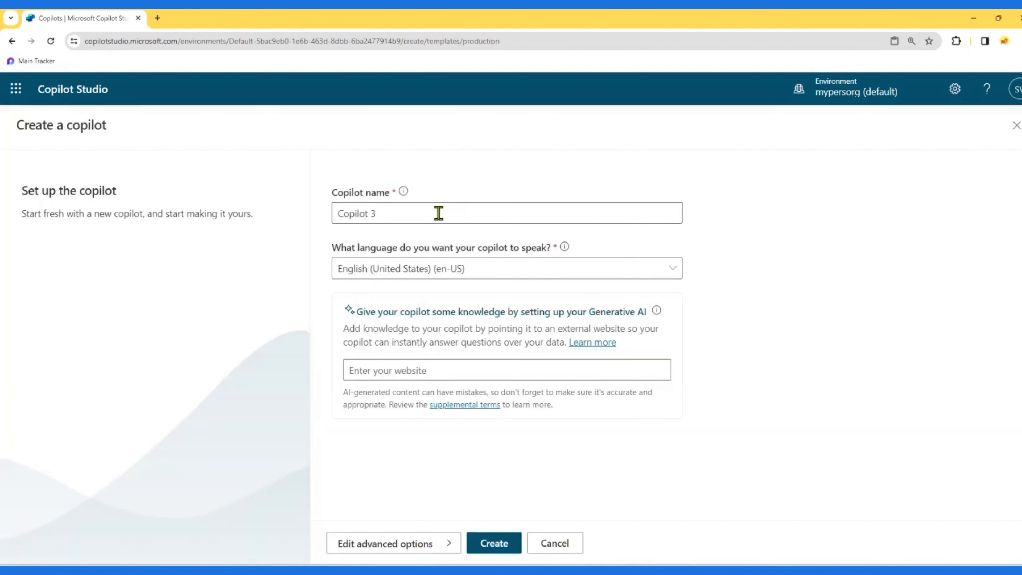
- Review the copilot name, the available languages and the website field for generative AI knowledge in the creation form
left_click(438, 213)
left_click_drag(434, 212, 337, 212)
left_click(426, 210)
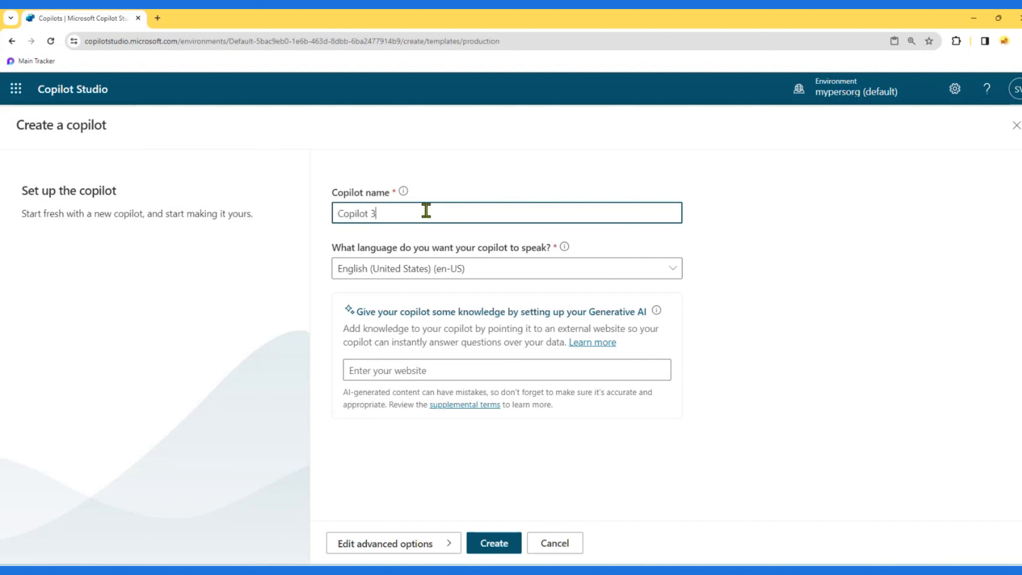
left_click(462, 270)
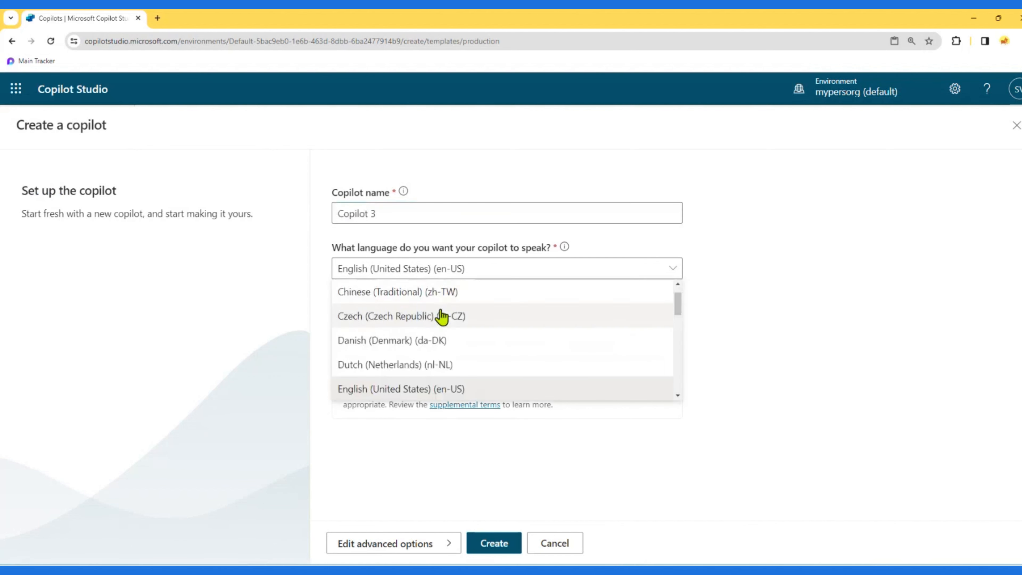
left_click(771, 257)
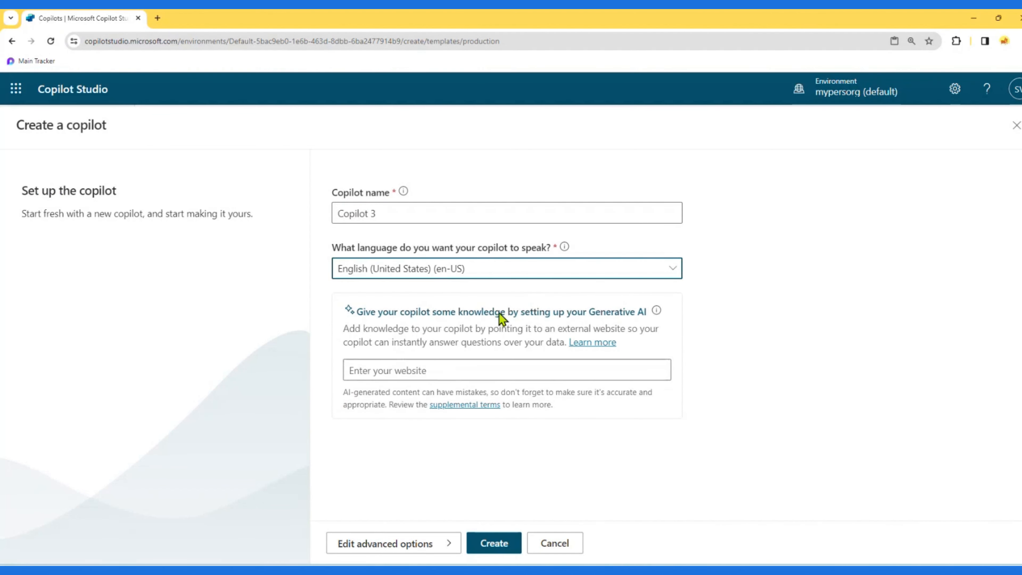
left_click(393, 372)
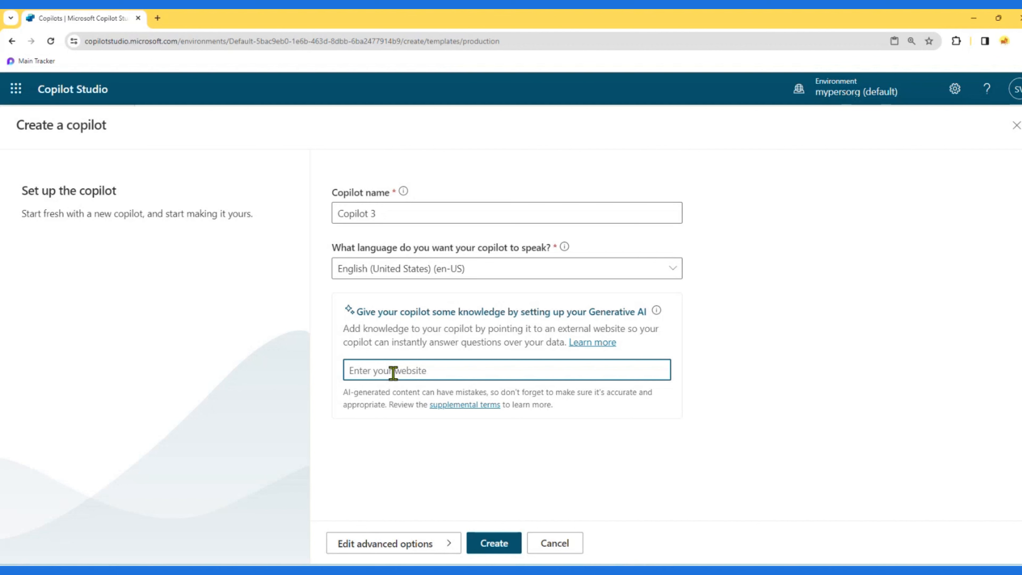
- Show the advanced options of the new copilot and review the available solutions and the schema name
left_click(412, 547)
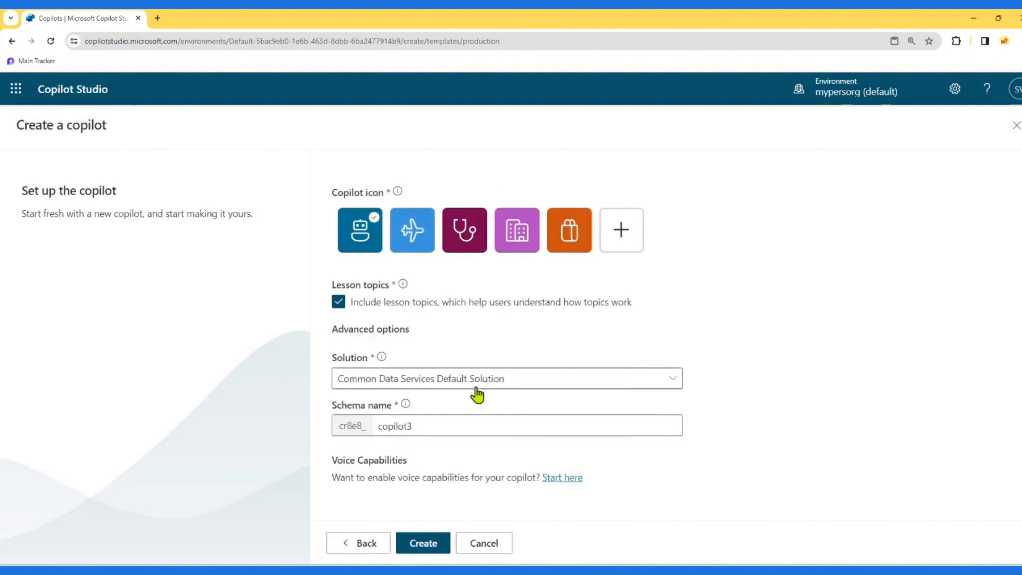
left_click(440, 384)
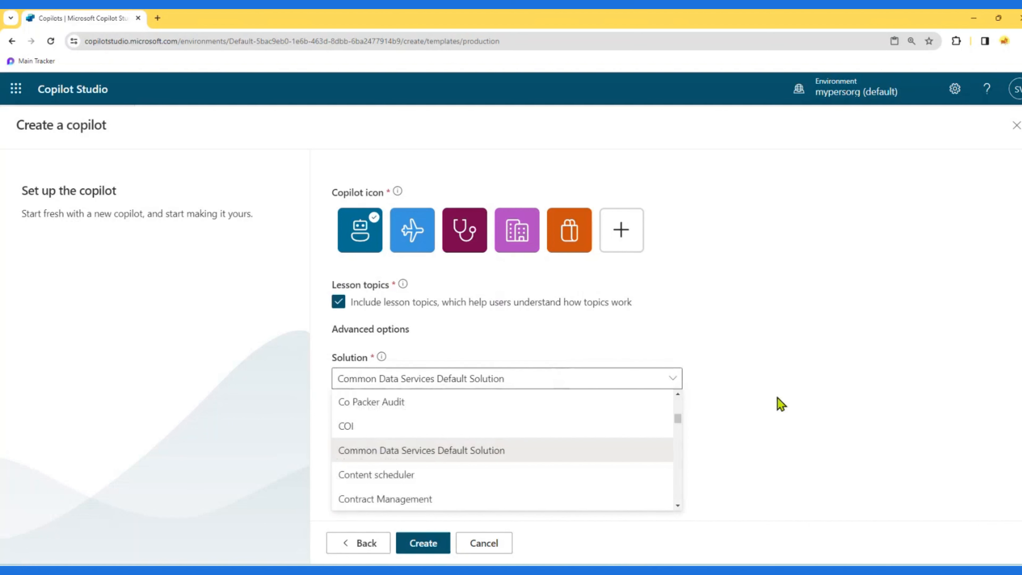
left_click(806, 387)
left_click_drag(380, 425, 449, 426)
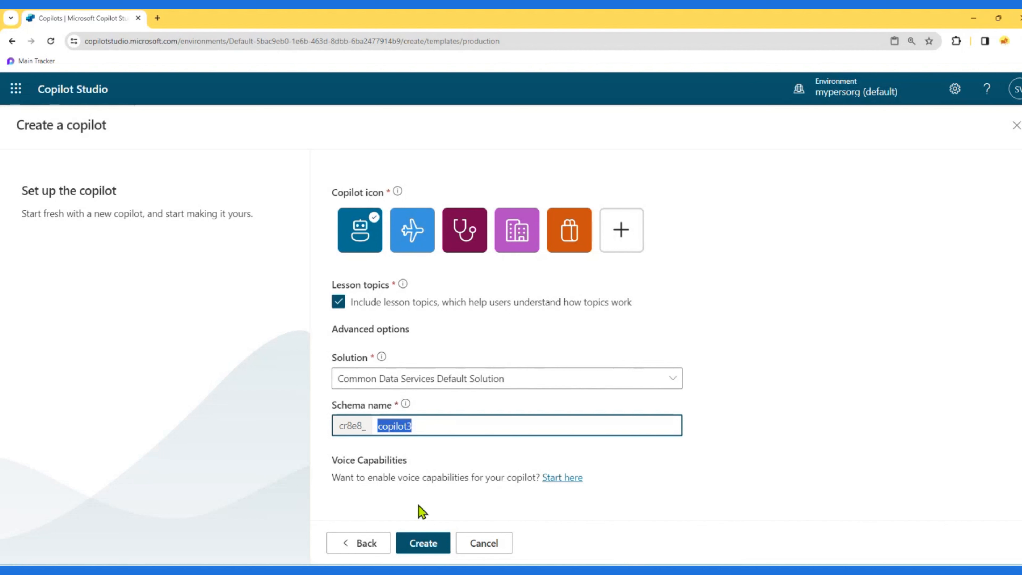
- Open the Power Platform admin center in a new browser tab and start its welcome tour
left_click(157, 18)
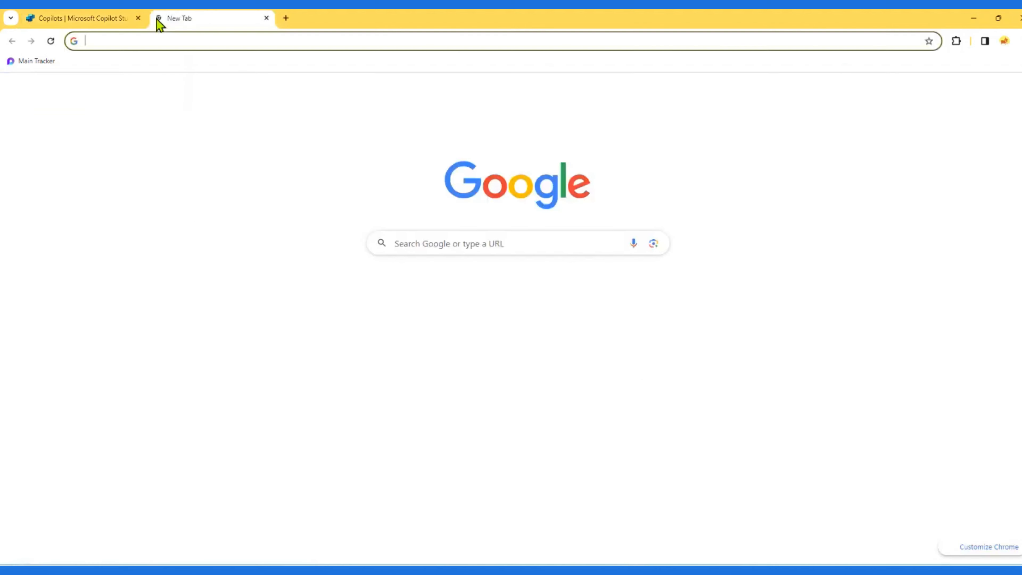
type("aad")
key("BackSpace")
key("BackSpace")
key("BackSpace")
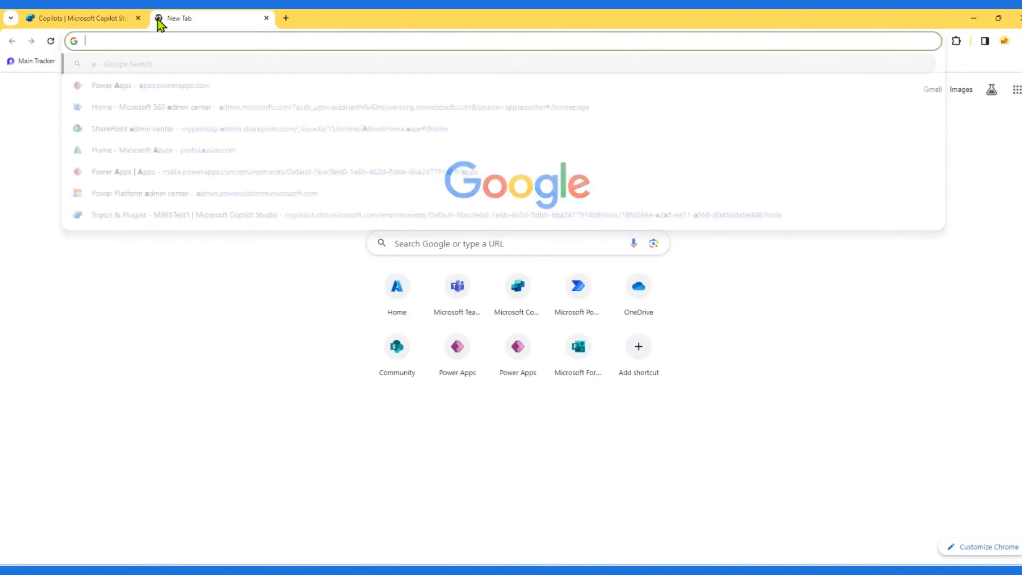
type("p")
key("BackSpace")
key("BackSpace")
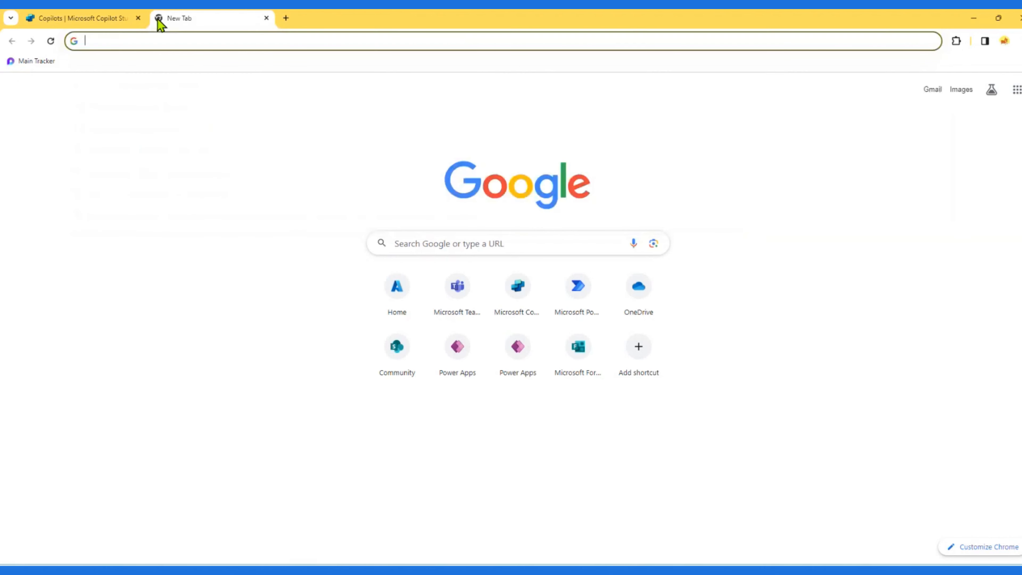
type("ad")
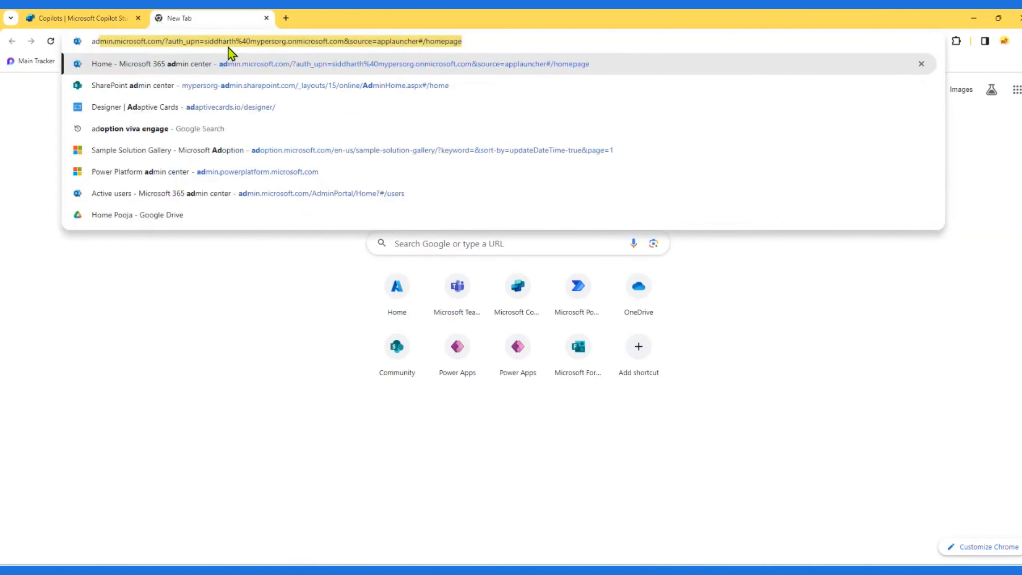
left_click(194, 172)
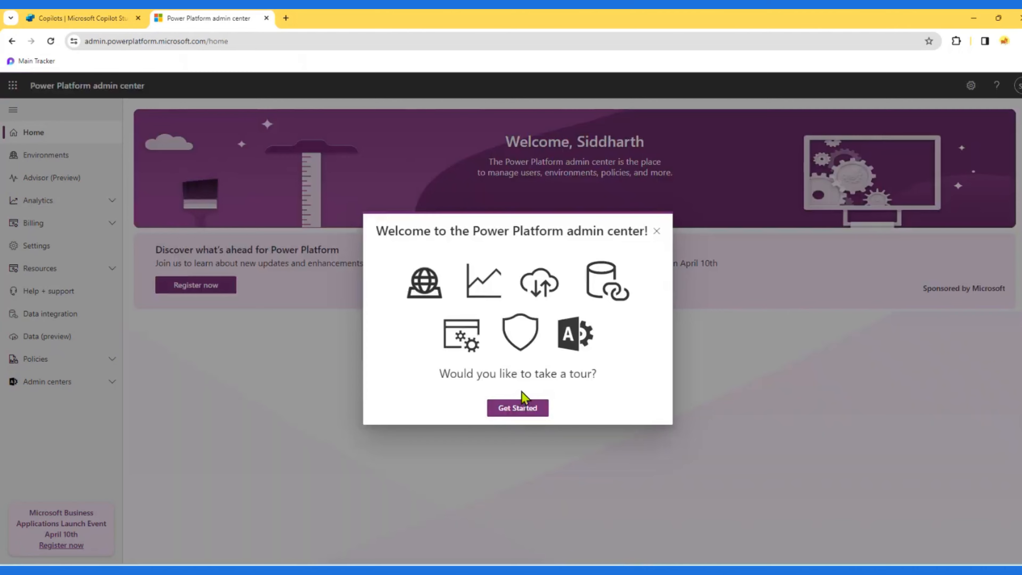
left_click(518, 408)
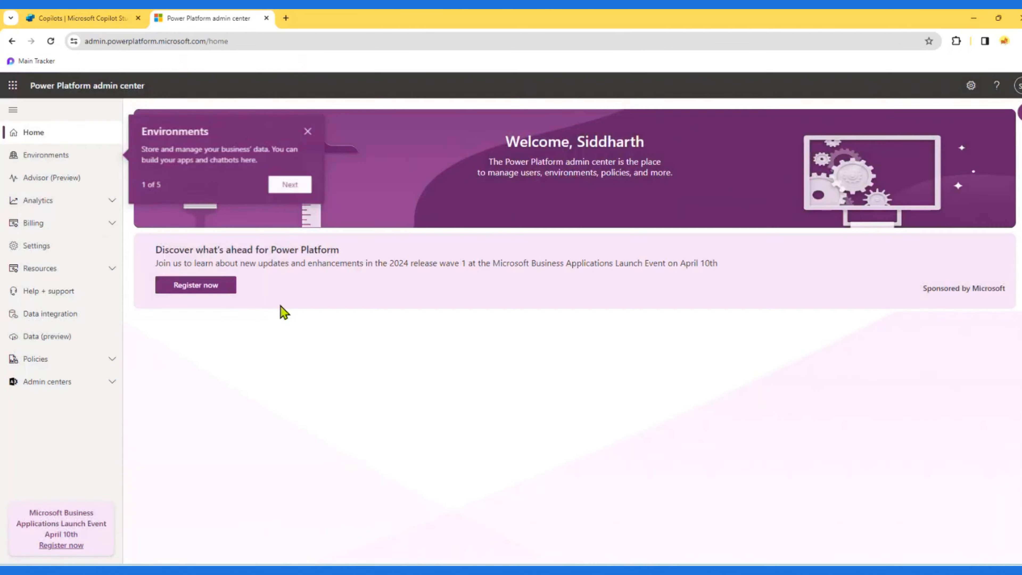
- Open the mypersorg (default) environment, view the Bing Search terms under Generative AI features, and leave them without saving
left_click(43, 157)
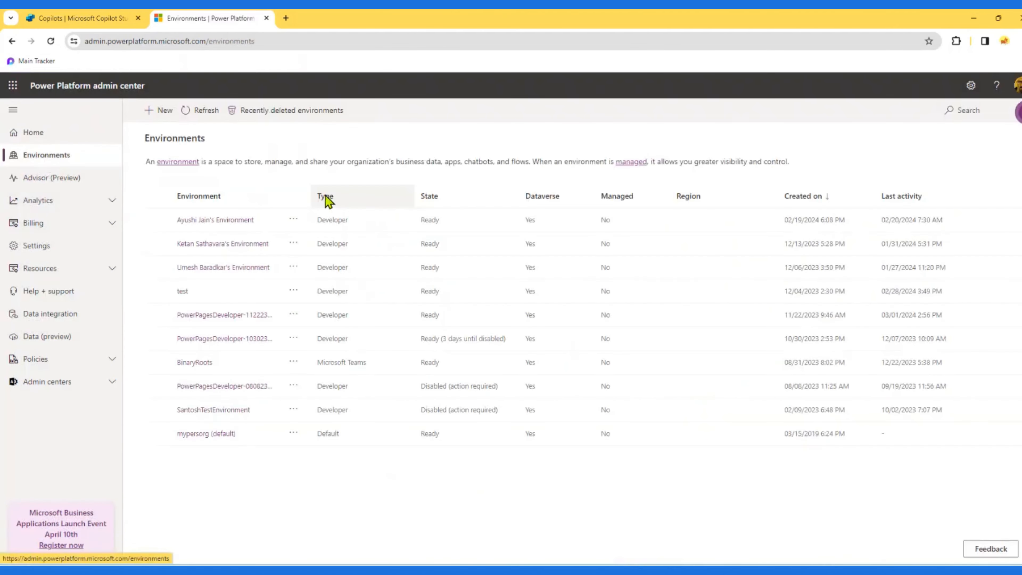
left_click(194, 434)
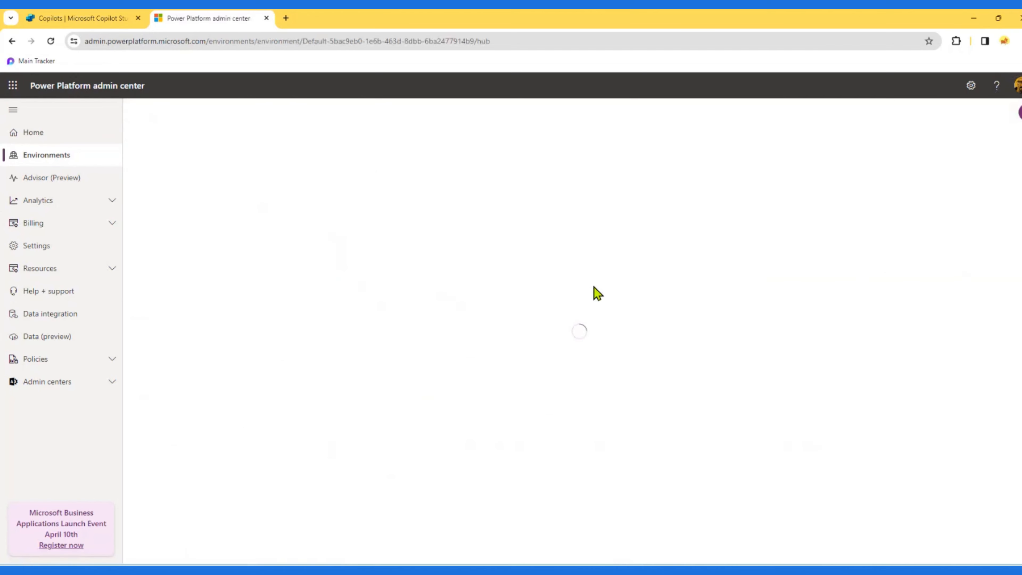
scroll(840, 427, "down", 3)
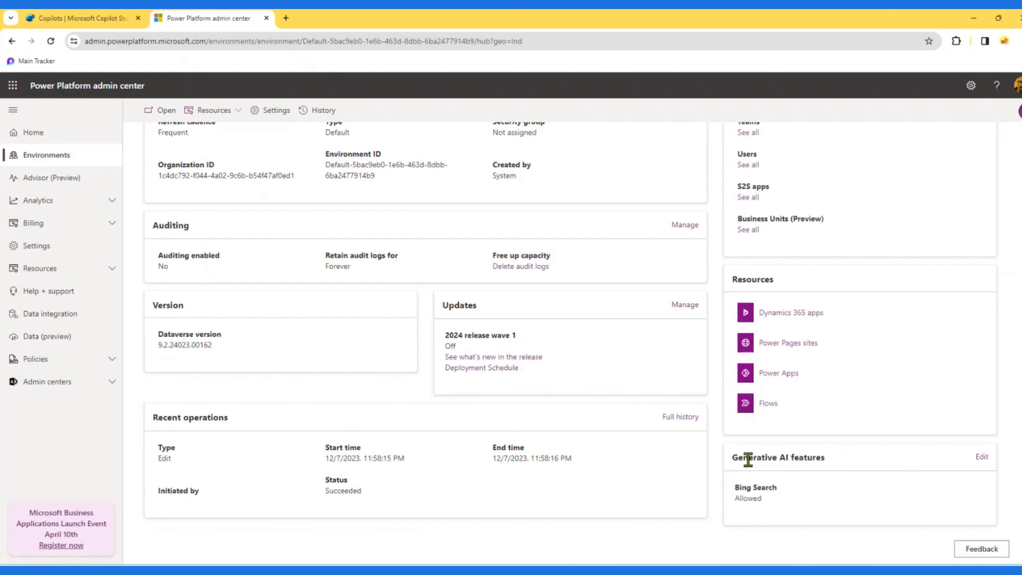
left_click_drag(748, 457, 964, 467)
left_click(981, 457)
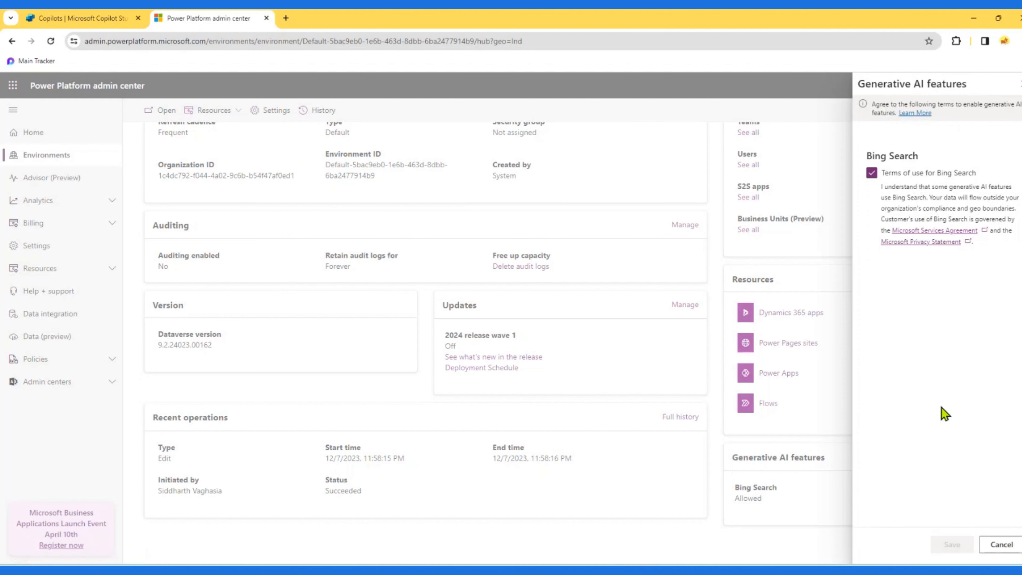
left_click(1002, 545)
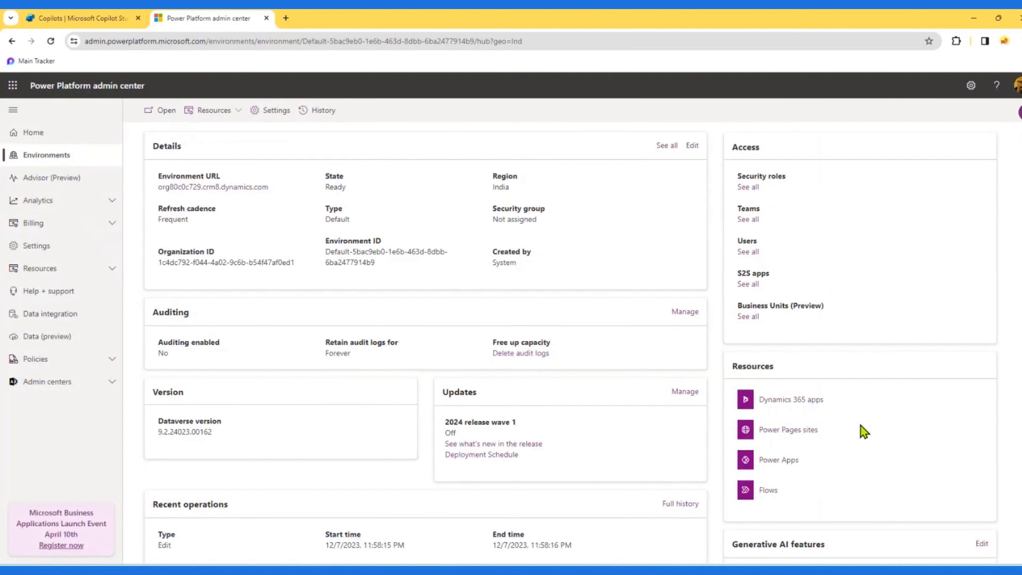
- Switch back to Copilot Studio, leave the copilot creation form, and open the M365Test1 copilot from the list
scroll(584, 347, "up", 3)
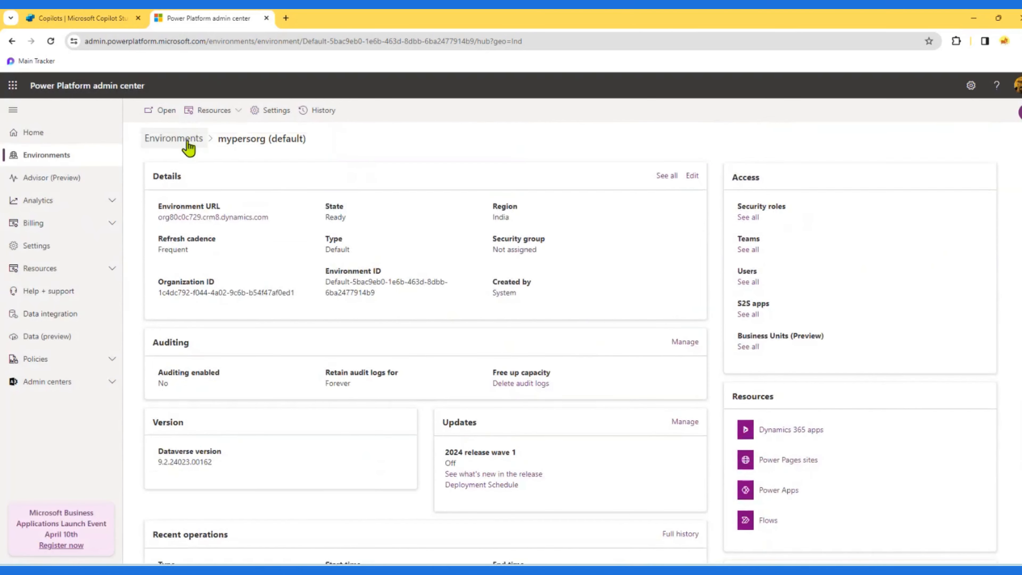
left_click(109, 18)
left_click(12, 41)
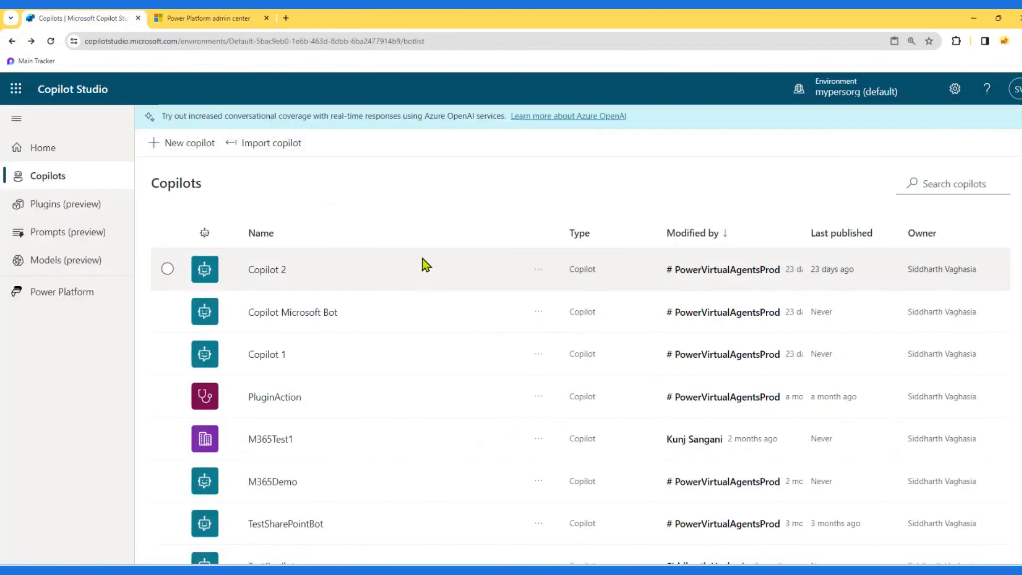
scroll(397, 282, "down", 3)
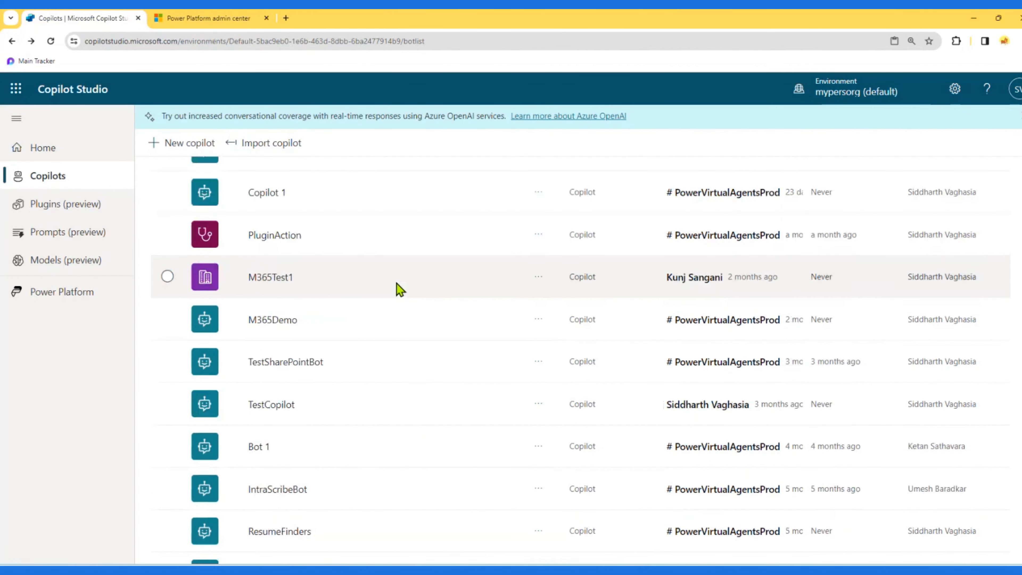
left_click(259, 335)
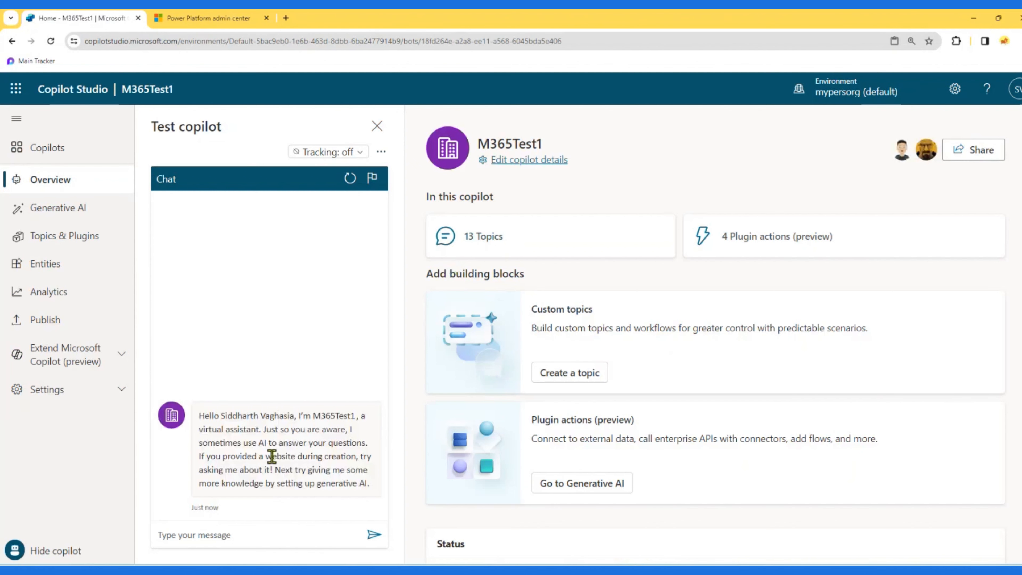
- Ask the test copilot who the named person is and download the reference document cited in its answer
left_click_drag(253, 415, 309, 479)
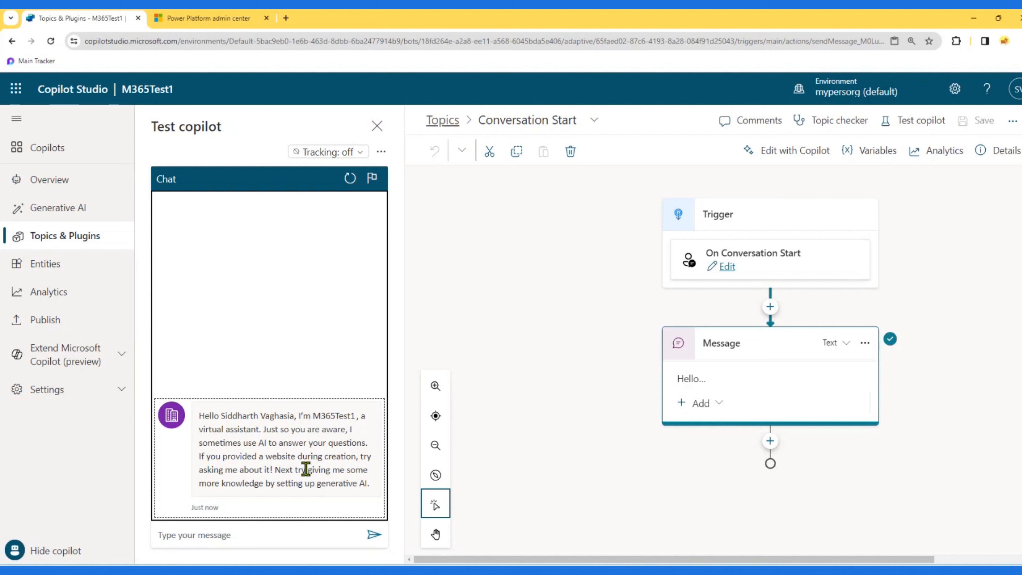
left_click(259, 536)
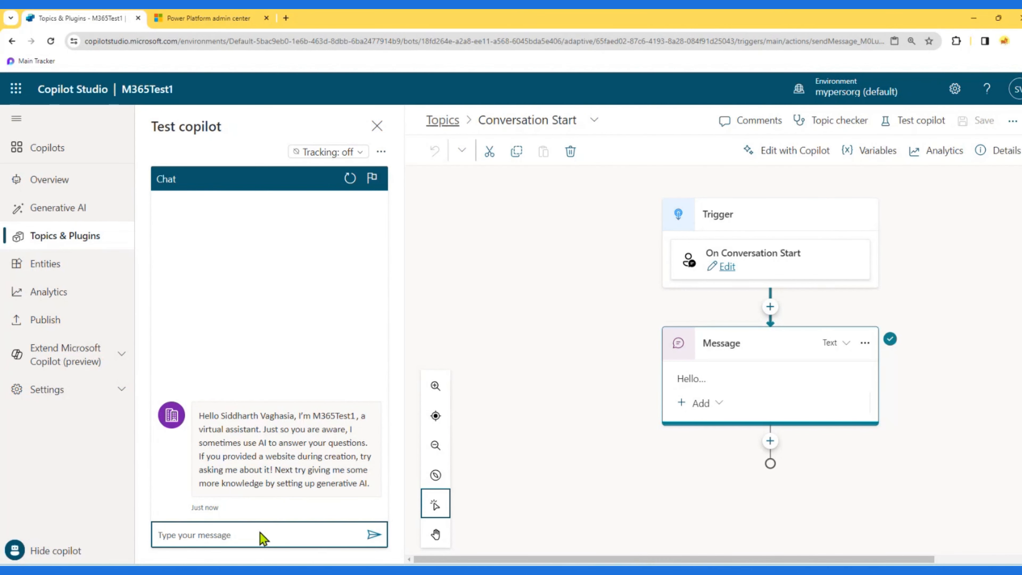
type("who is Siddharth Vaghasia")
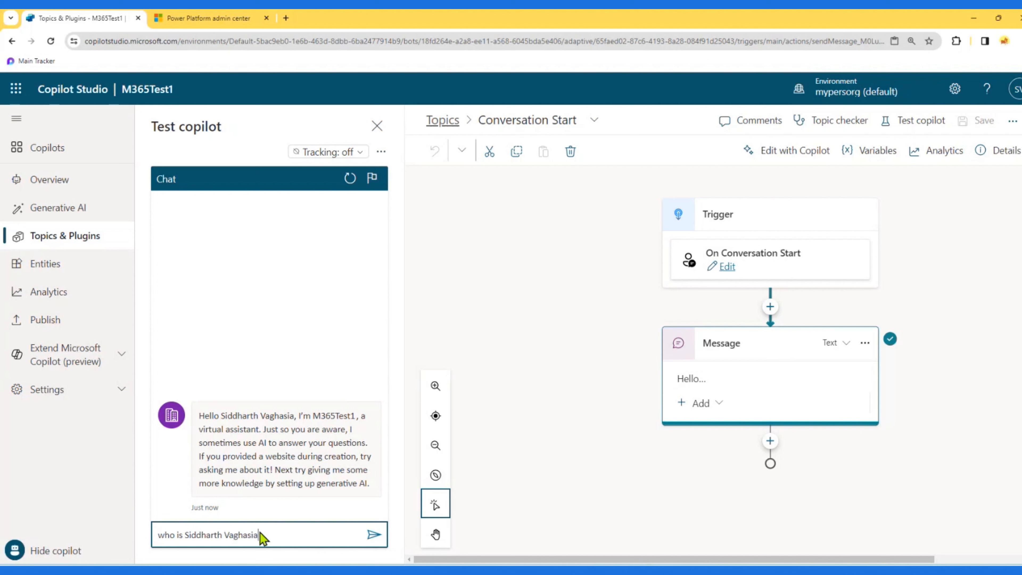
key("Return")
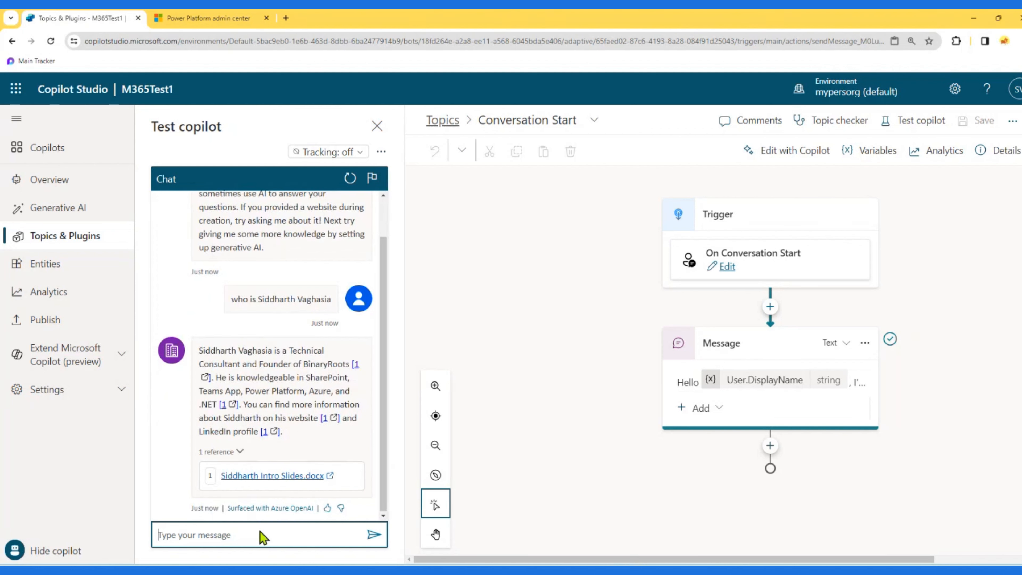
left_click(275, 479)
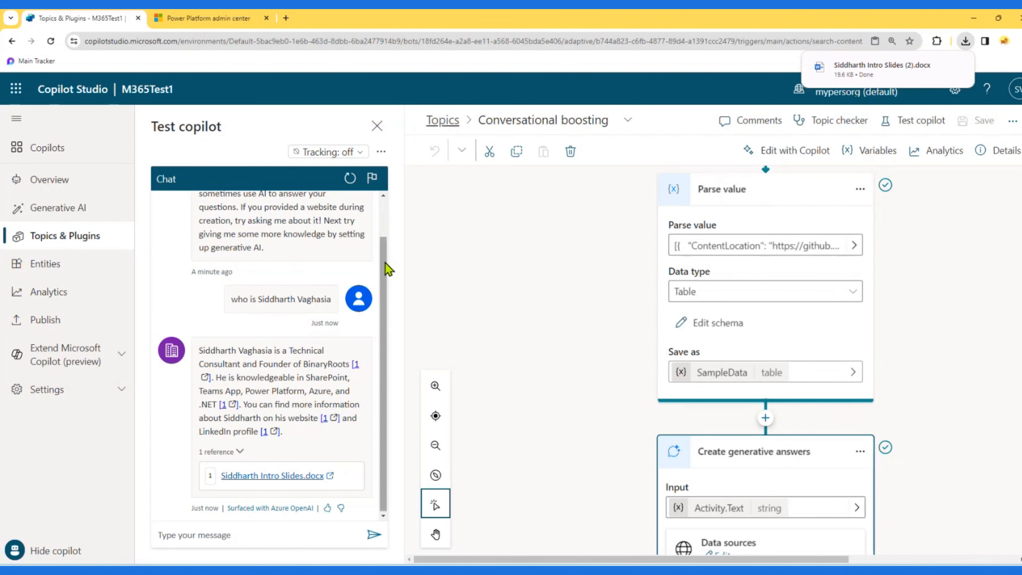
left_click_drag(384, 269, 385, 223)
- Open the SampleDocs folder in the Community SharePoint site's Documents library in a new browser tab, and return to Copilot Studio
left_click(289, 18)
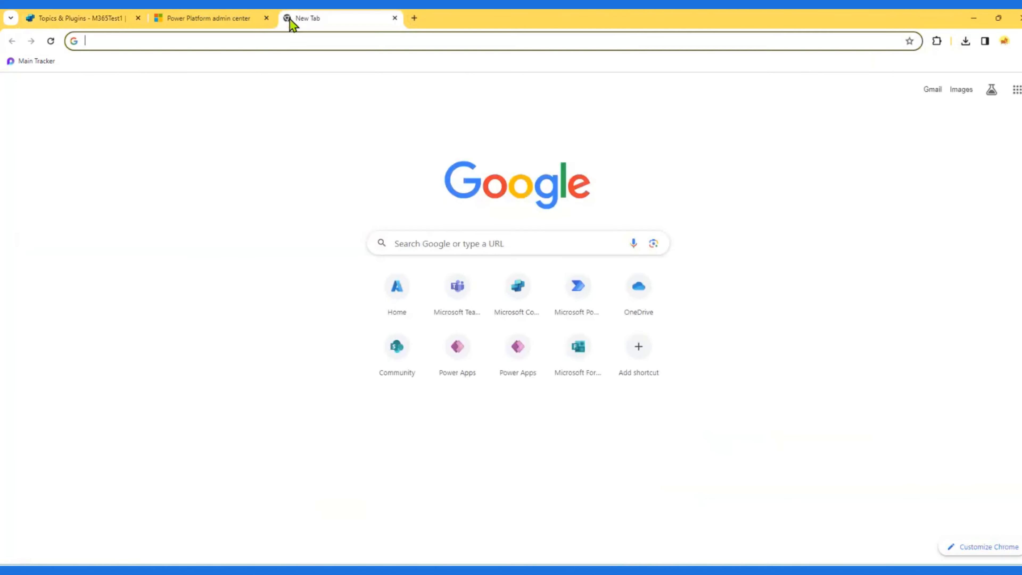
type("comm")
key("Right")
key("Return")
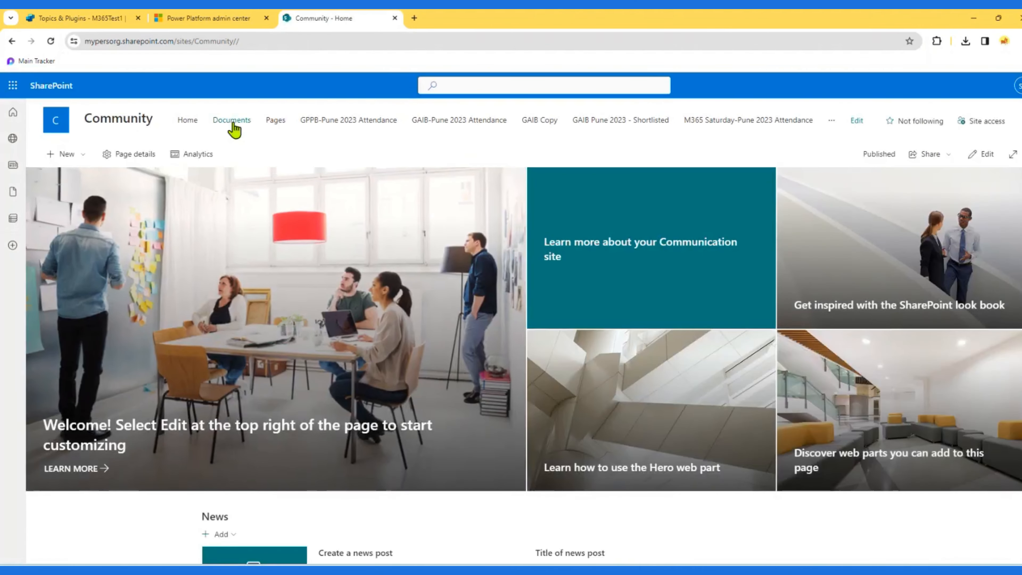
left_click(232, 120)
left_click_drag(250, 41, 317, 42)
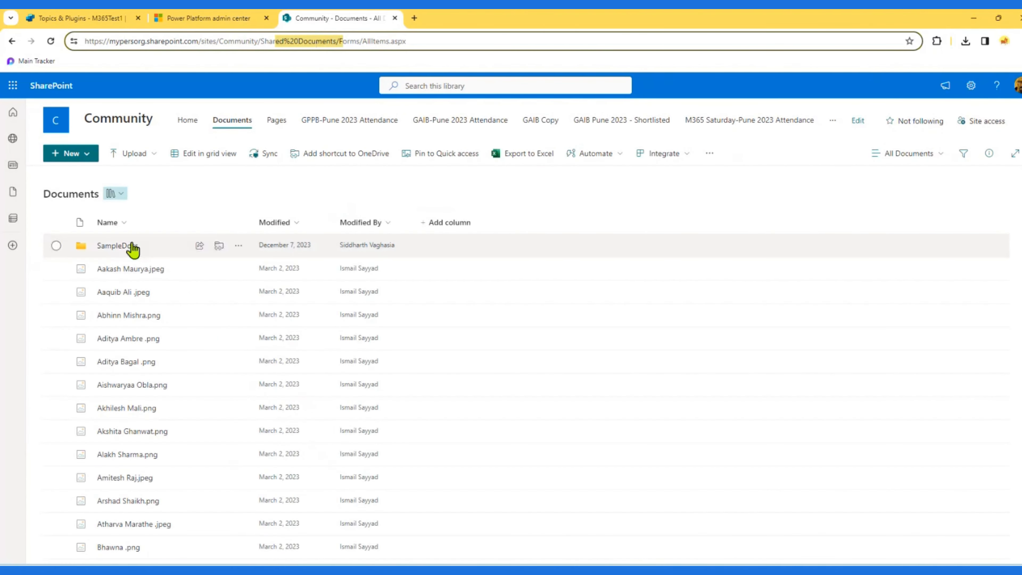
left_click(117, 247)
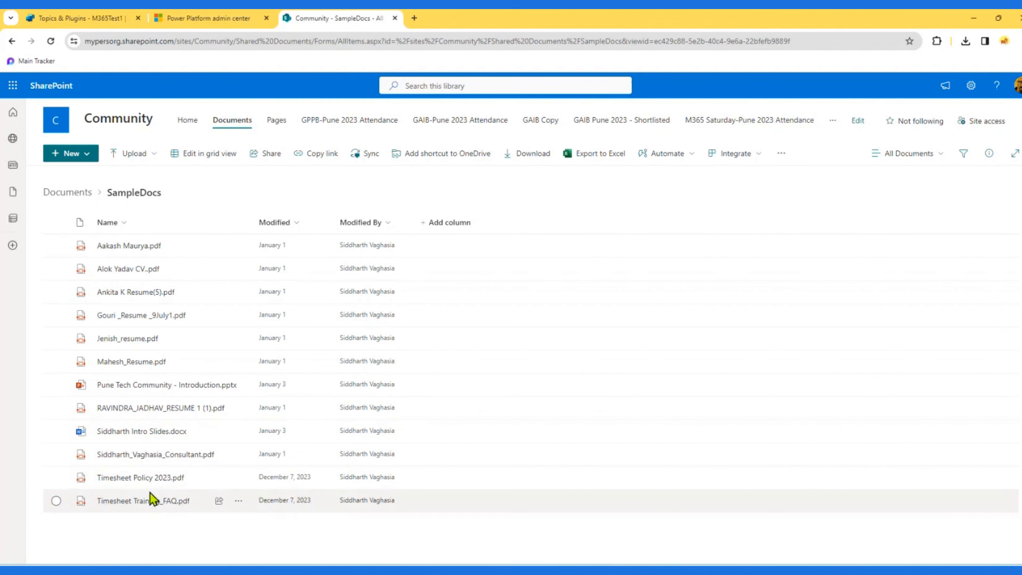
left_click(95, 20)
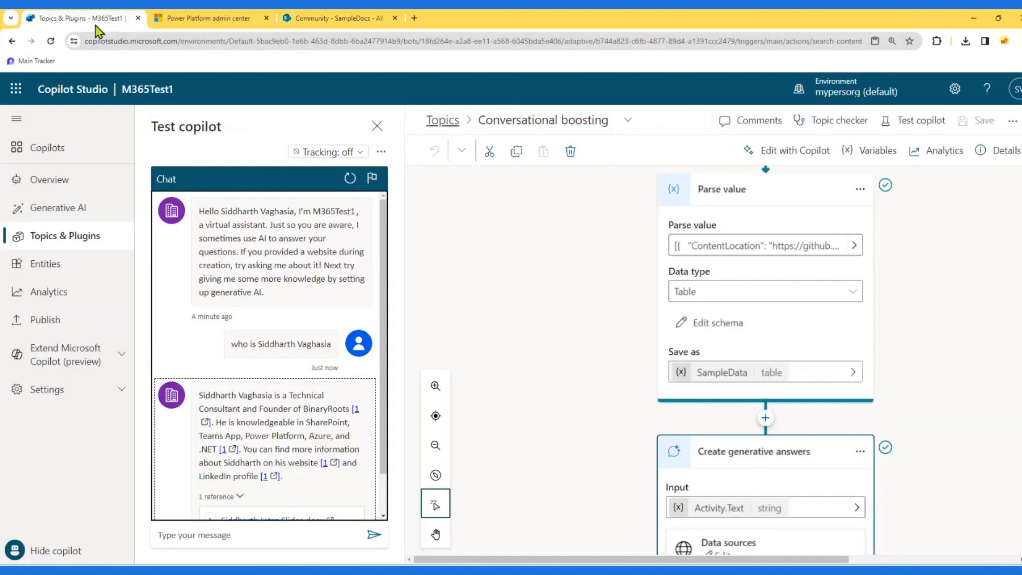
- Ask the test copilot "what is timesheet policy" and review its answer alongside the earlier answer in the chat
scroll(213, 315, "down", 1)
left_click(211, 534)
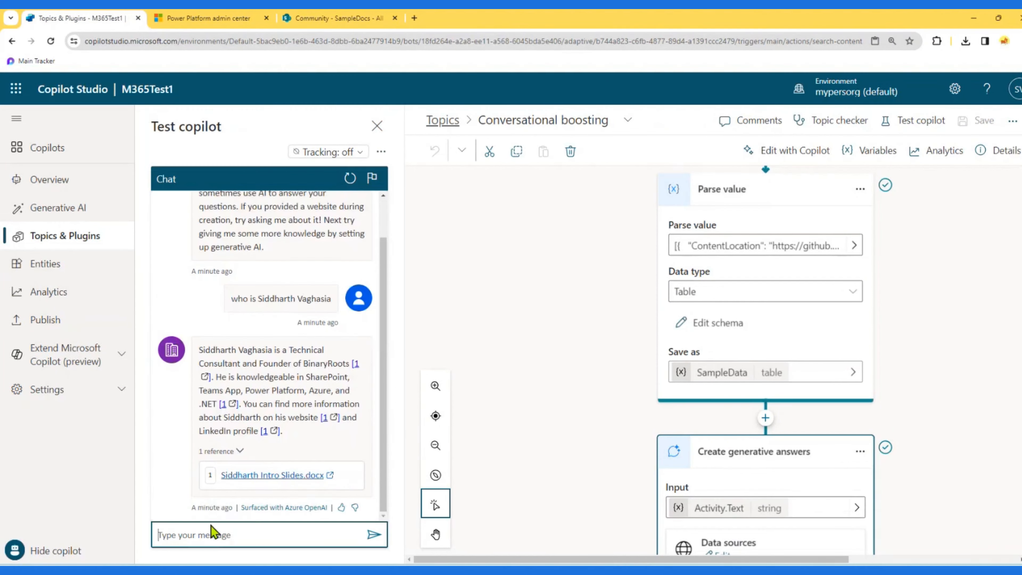
type("what is tim")
type("olicy")
left_click(382, 535)
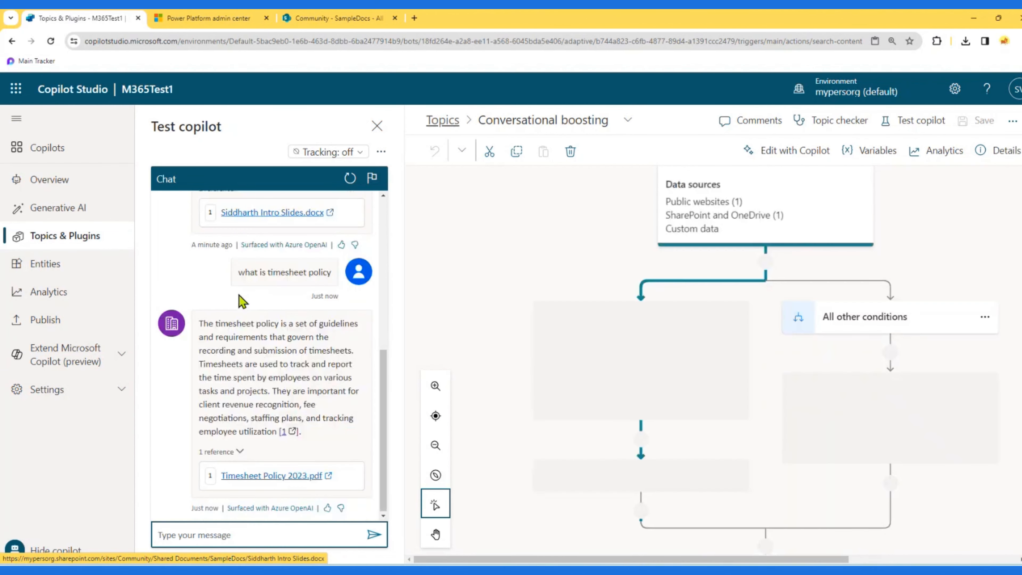
scroll(285, 319, "up", 5)
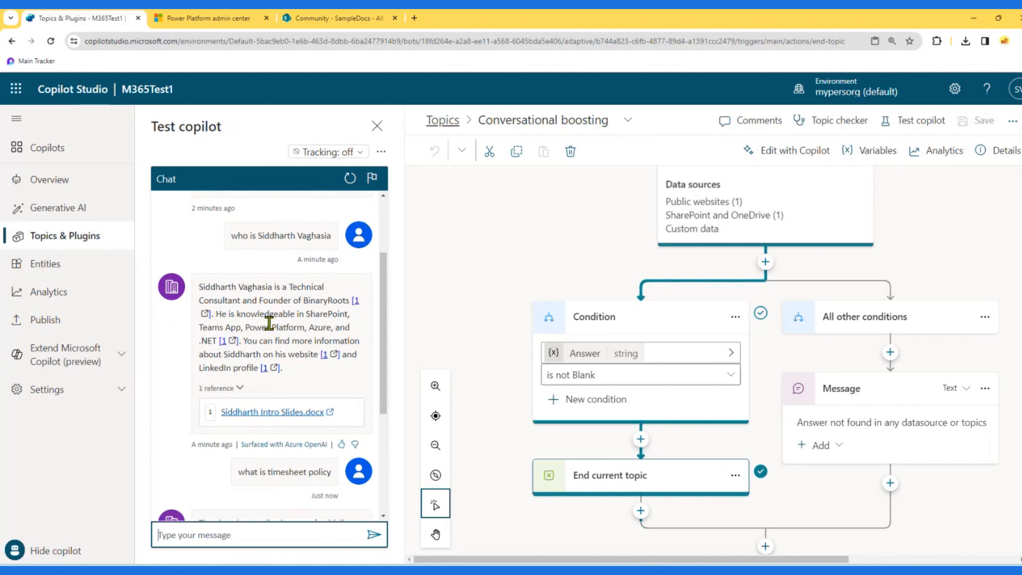
left_click_drag(235, 323, 343, 334)
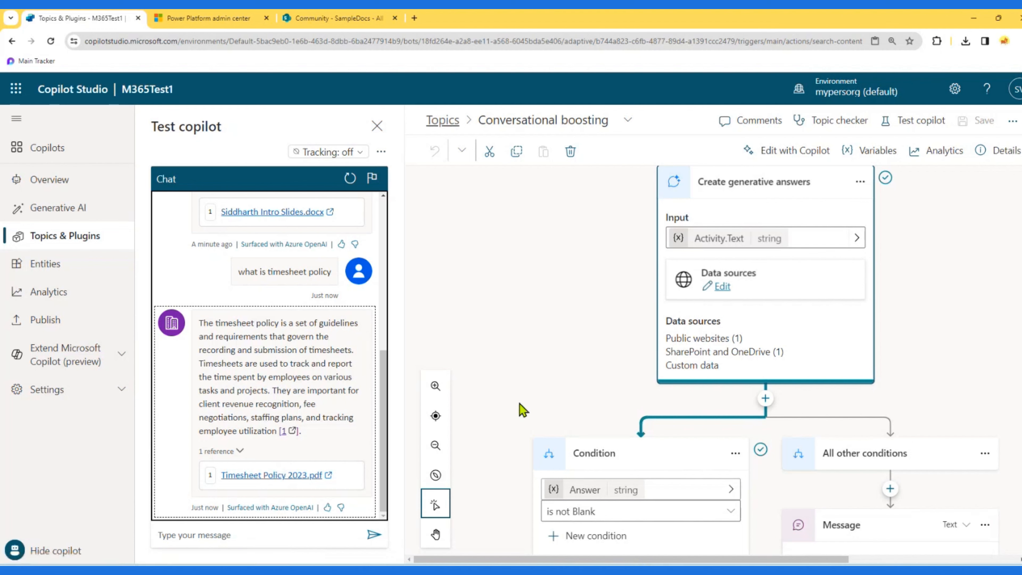
- Copy the question "who worked on Citizen Management Canvas App" from the Notepad++ notes into the test copilot's message box
key("alt+Tab")
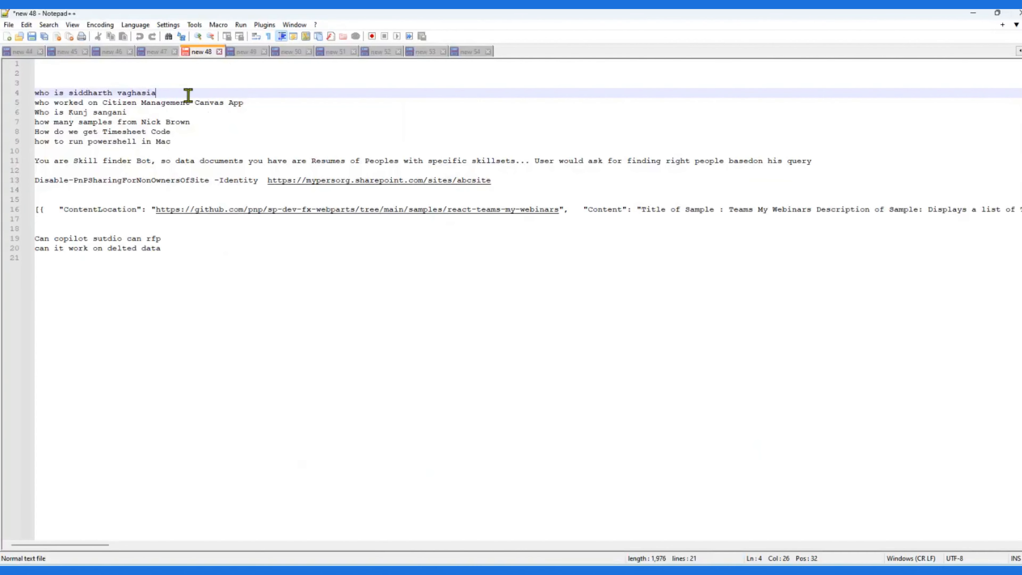
left_click(282, 104)
key("shift+Home")
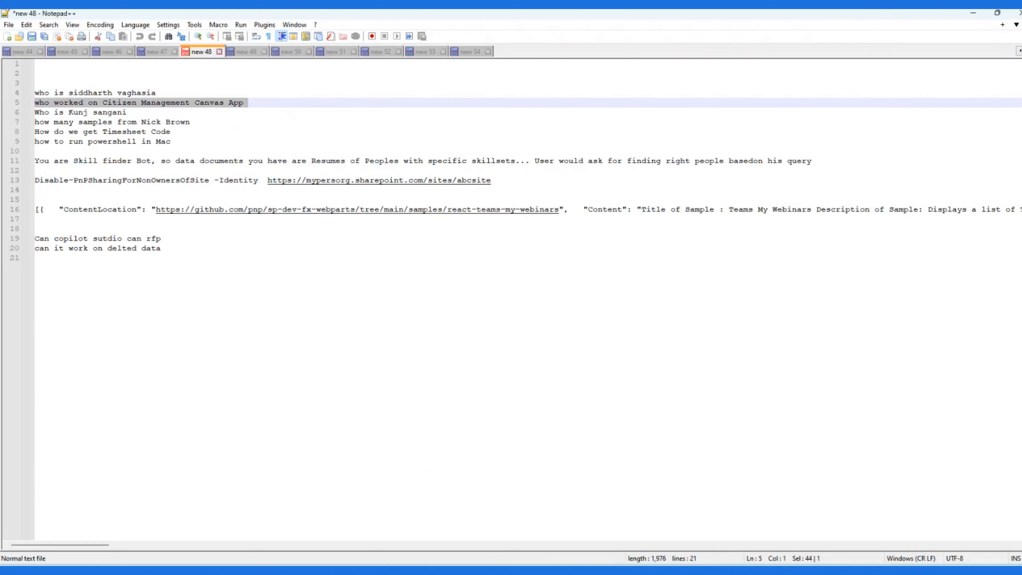
key("ctrl+c")
key("alt+Tab")
key("ctrl+v")
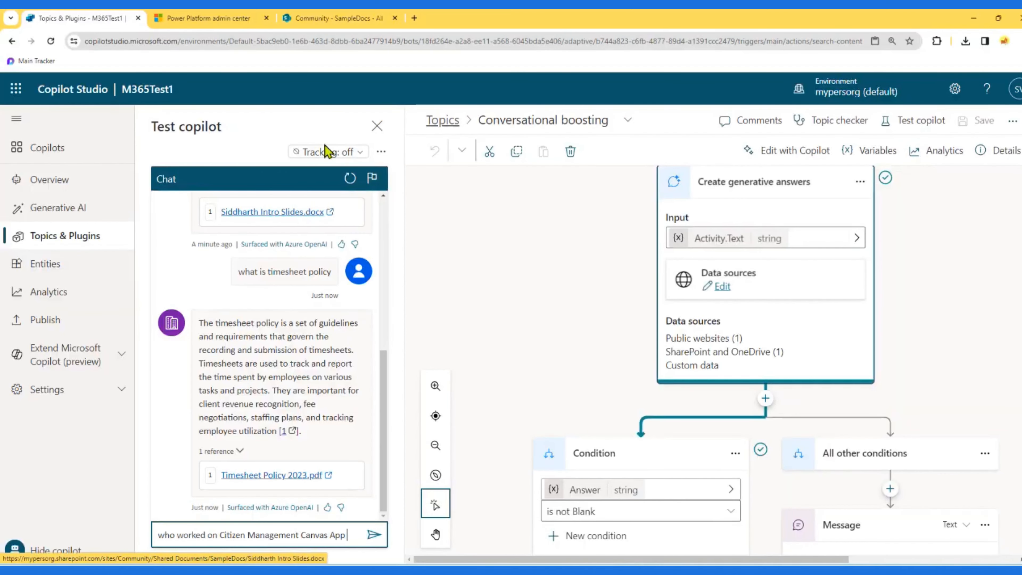
- Look over the SampleDocs files in SharePoint, return to Copilot Studio, and submit the prepared Citizen Management Canvas App question
left_click(347, 20)
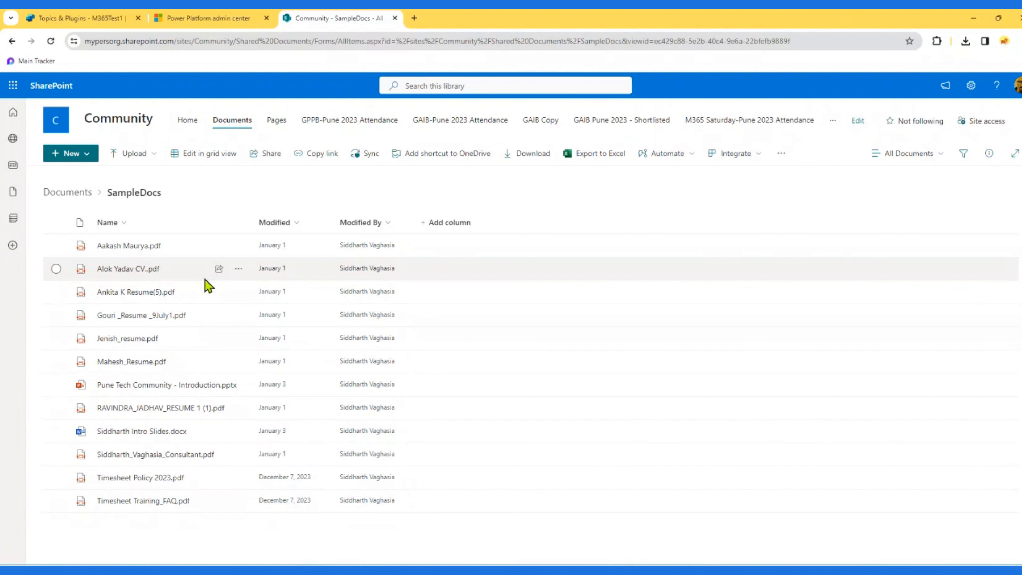
left_click(102, 21)
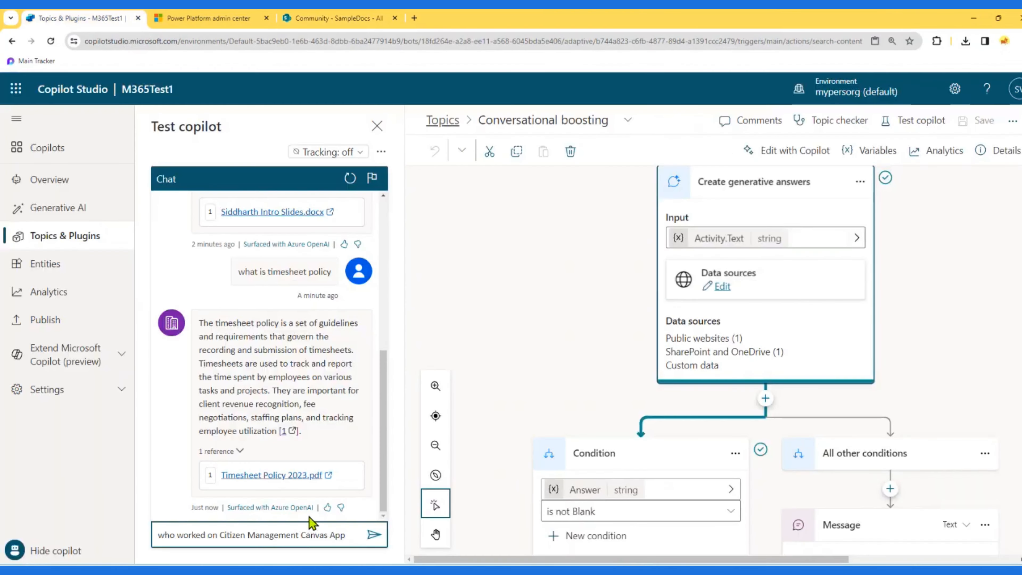
key("Return")
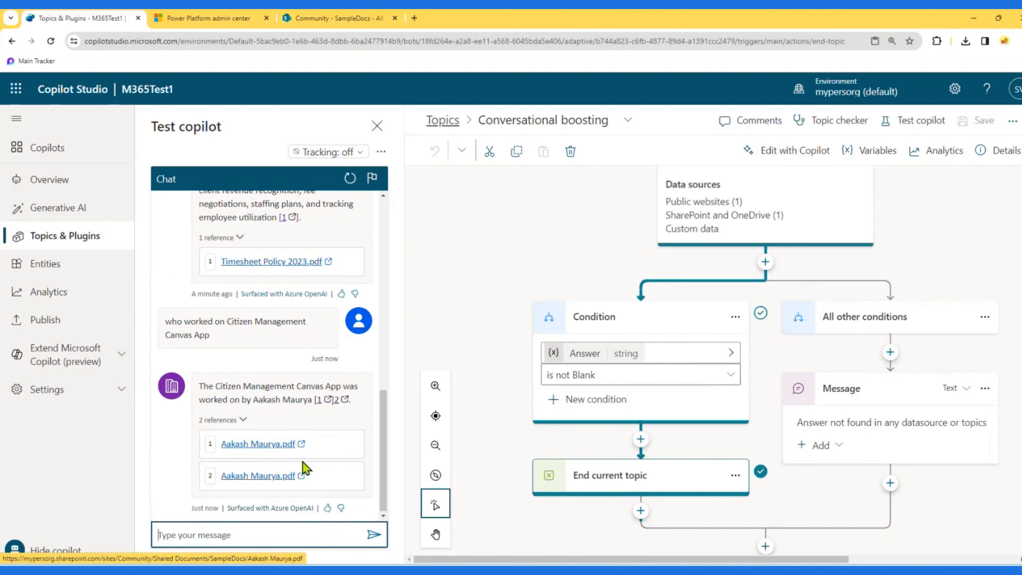
double_click(277, 399)
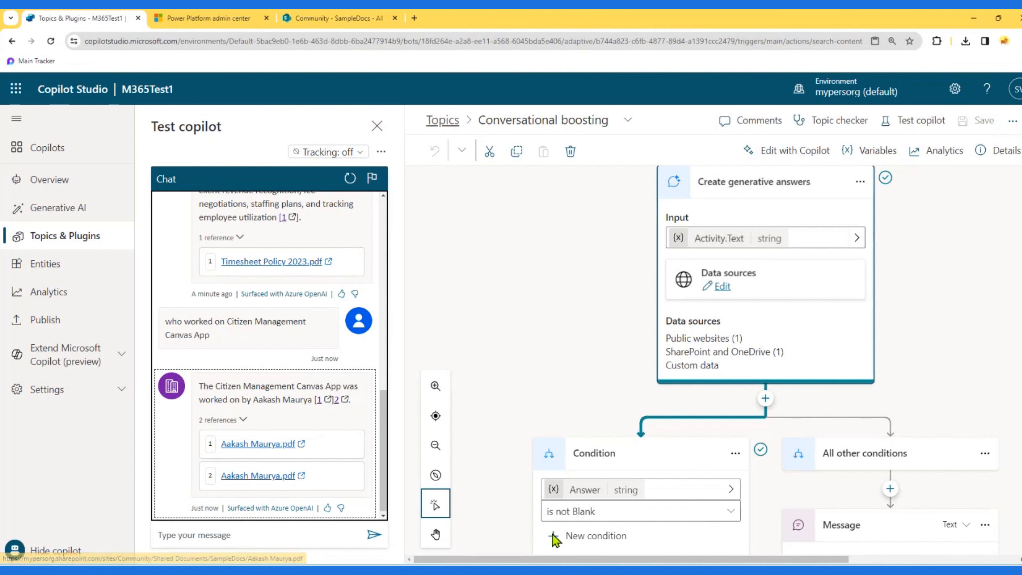
- Switch to the Notepad++ notes and select the line 6 question asking who the named person is
key("alt+Tab")
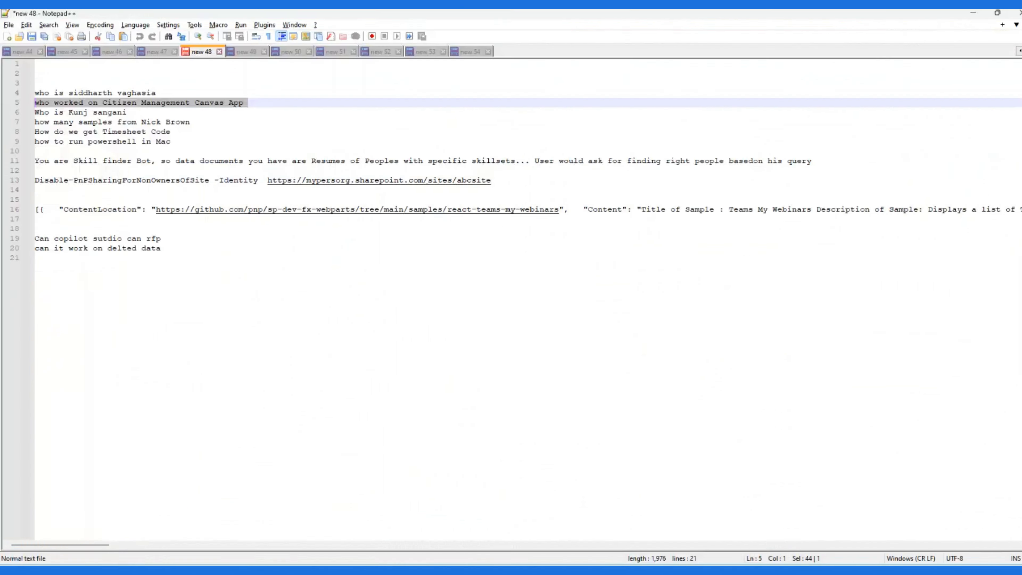
left_click(188, 115)
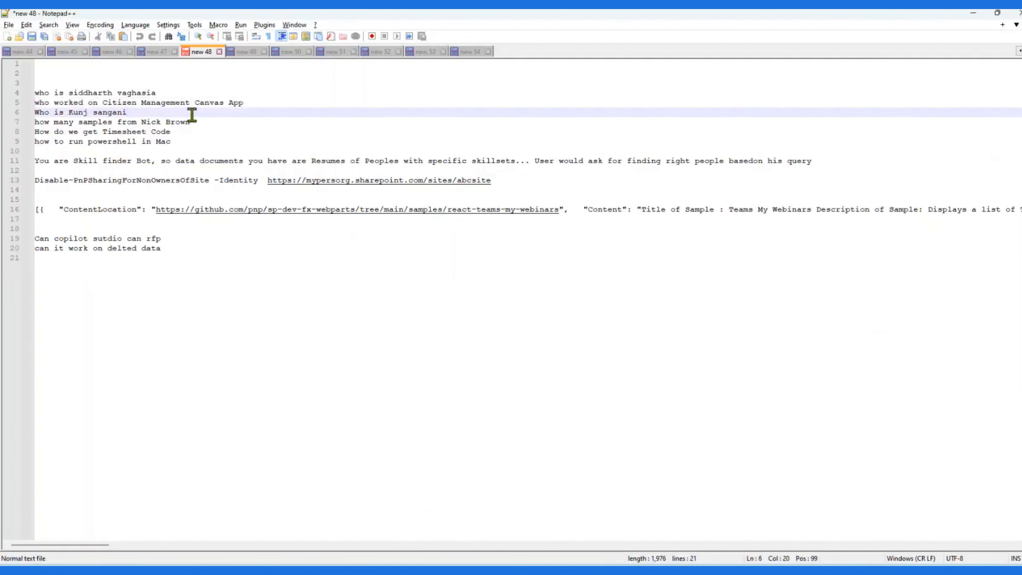
left_click(192, 117)
key("Down")
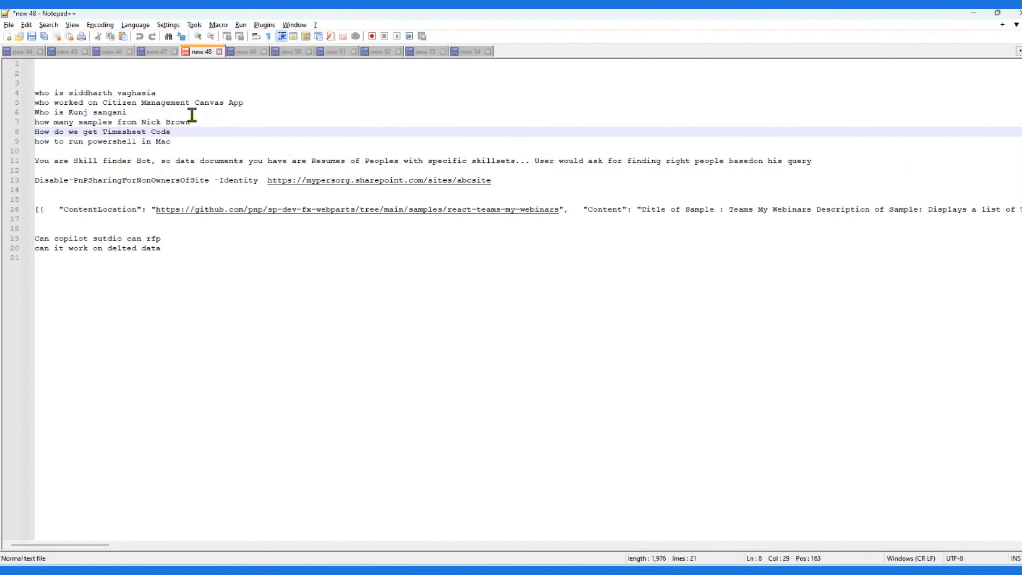
key("Down")
key("shift+Home")
key("Up")
key("Up")
key("Up")
key("Up")
key("End")
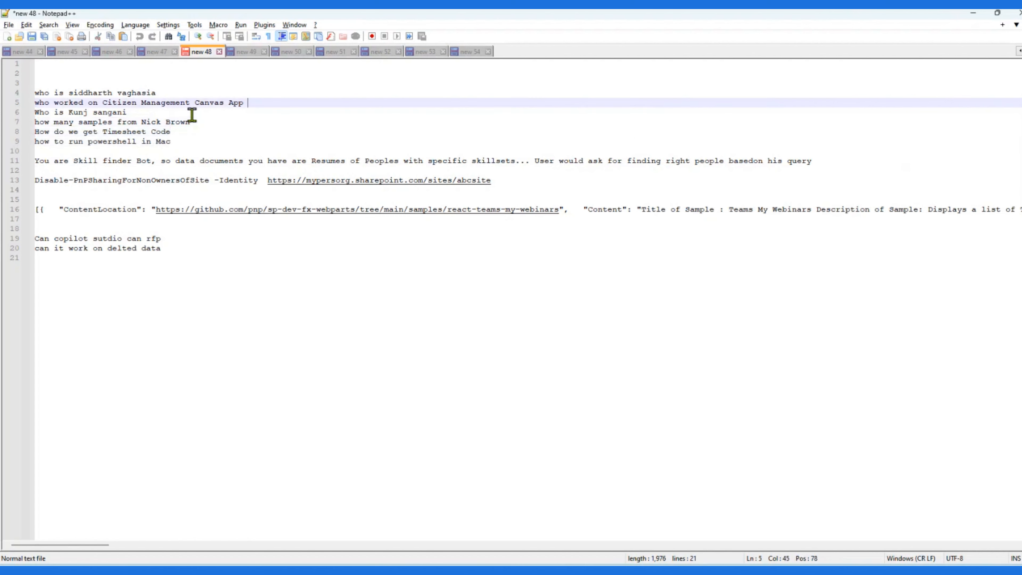
key("Down")
key("shift+Home")
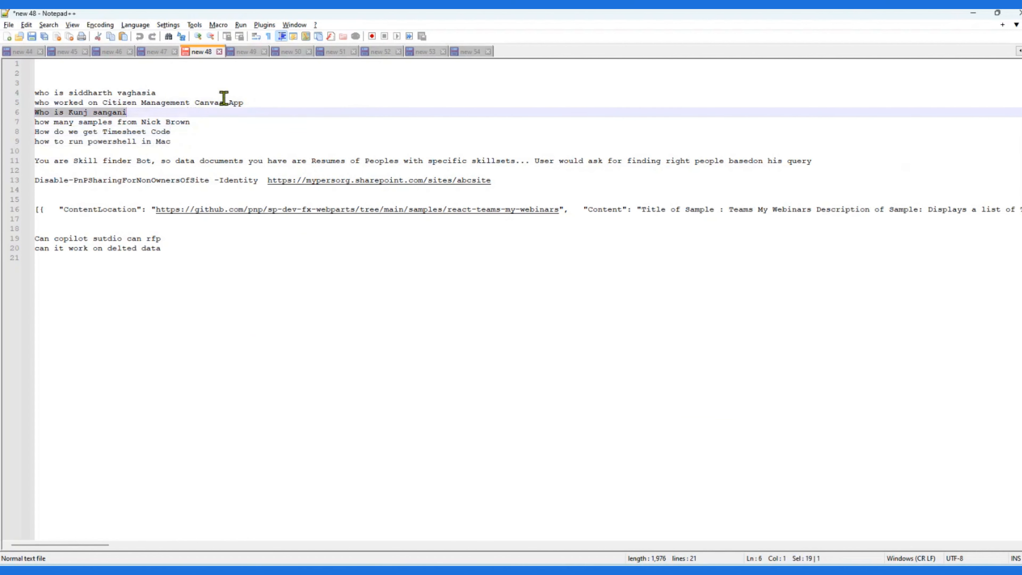
- Return to Copilot Studio and ask the test copilot the copied question about the named person
key("alt+Tab")
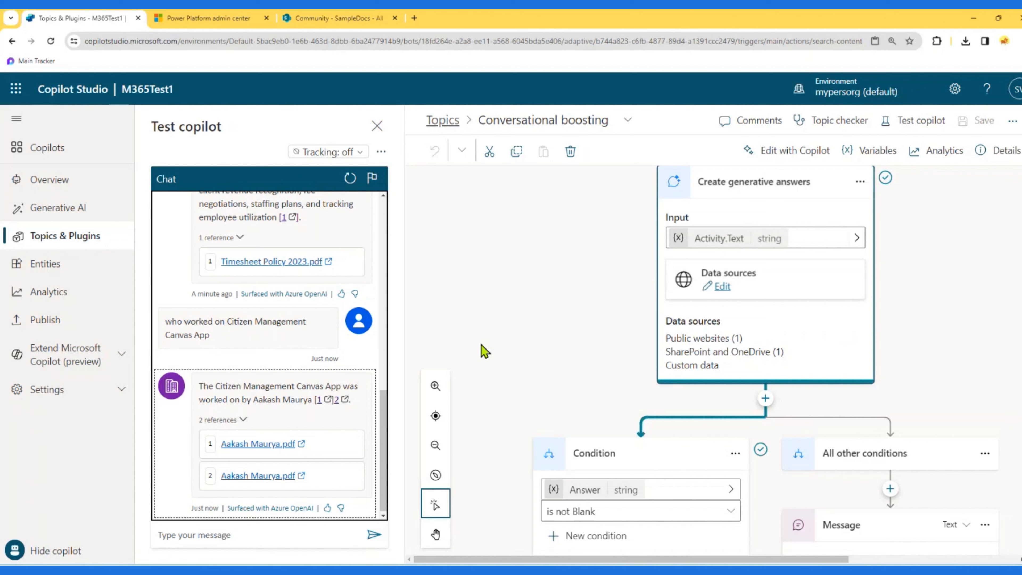
left_click(199, 533)
key("ctrl+v")
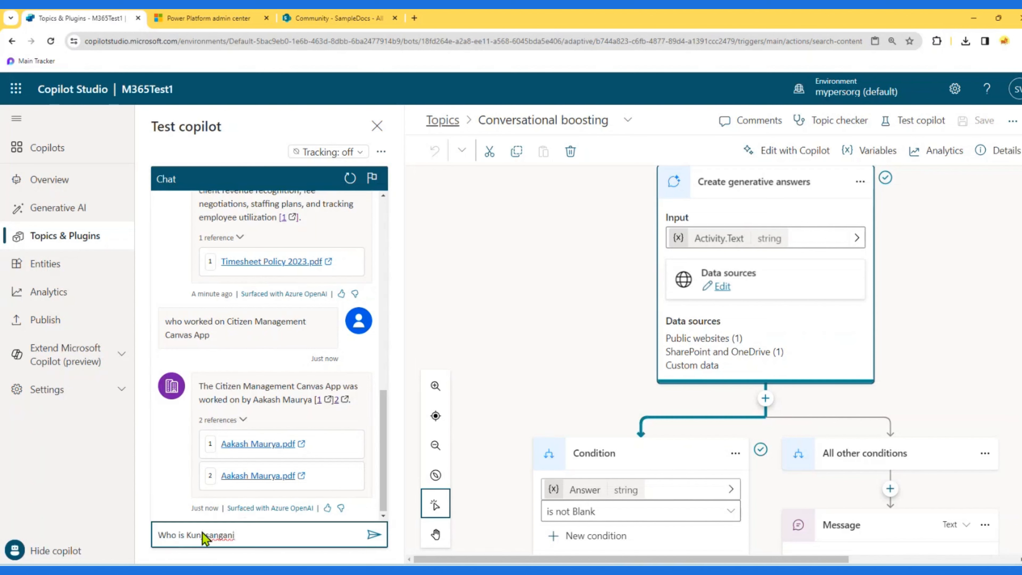
key("Return")
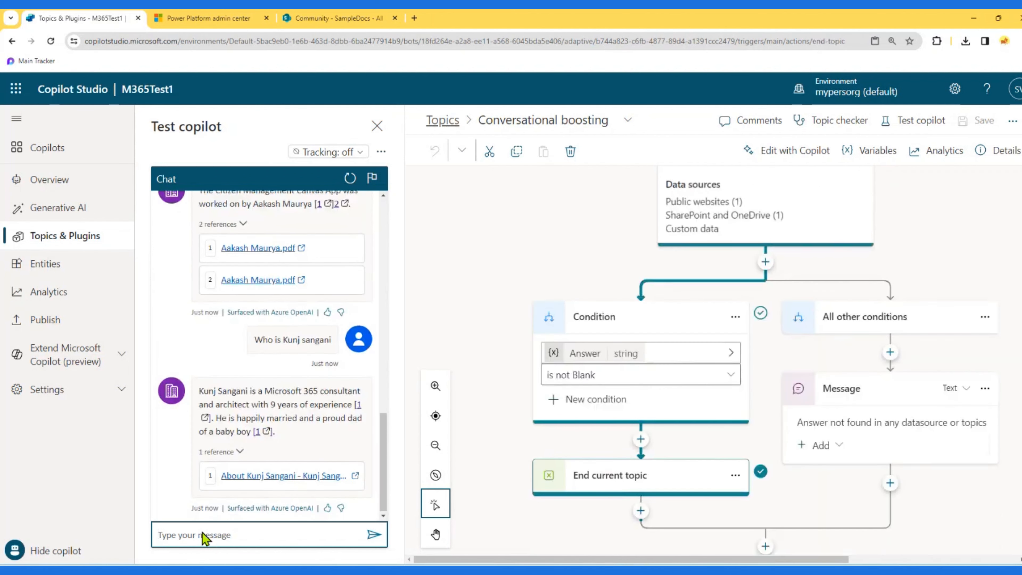
- Compare the test copilot's answer about the person with its cited About web page, and return to Copilot Studio
left_click_drag(243, 390, 322, 393)
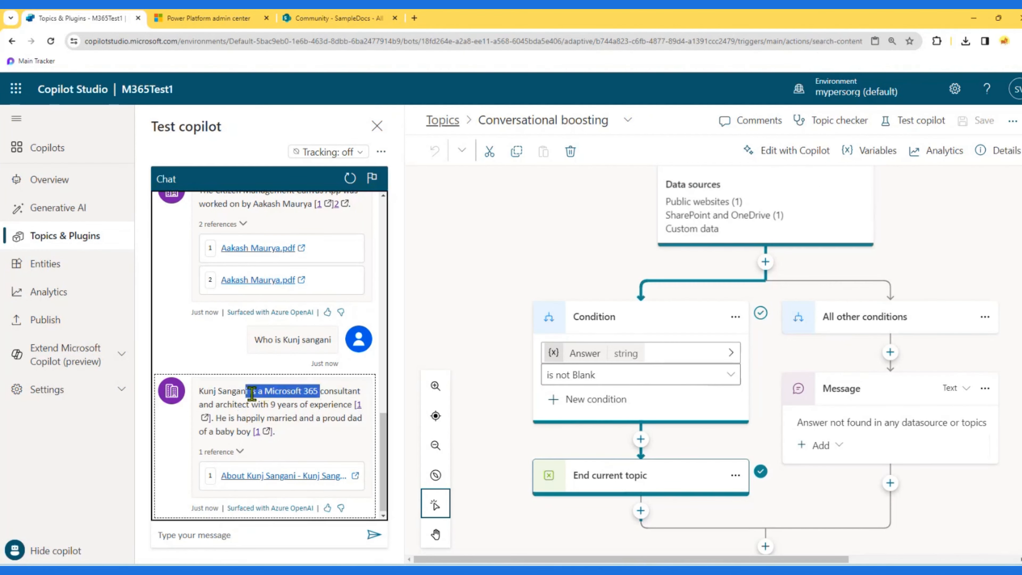
left_click(234, 392)
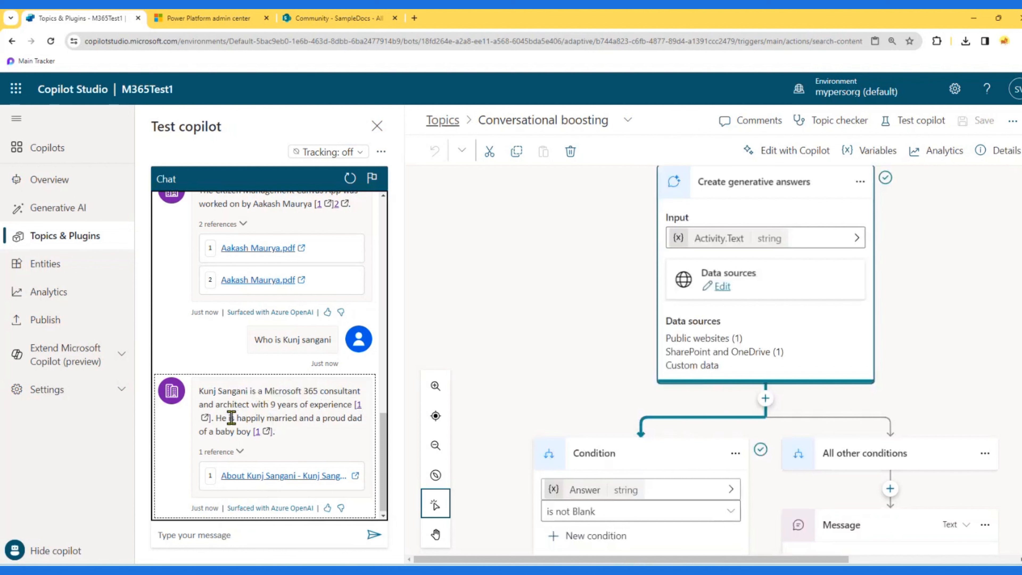
left_click_drag(231, 417, 329, 420)
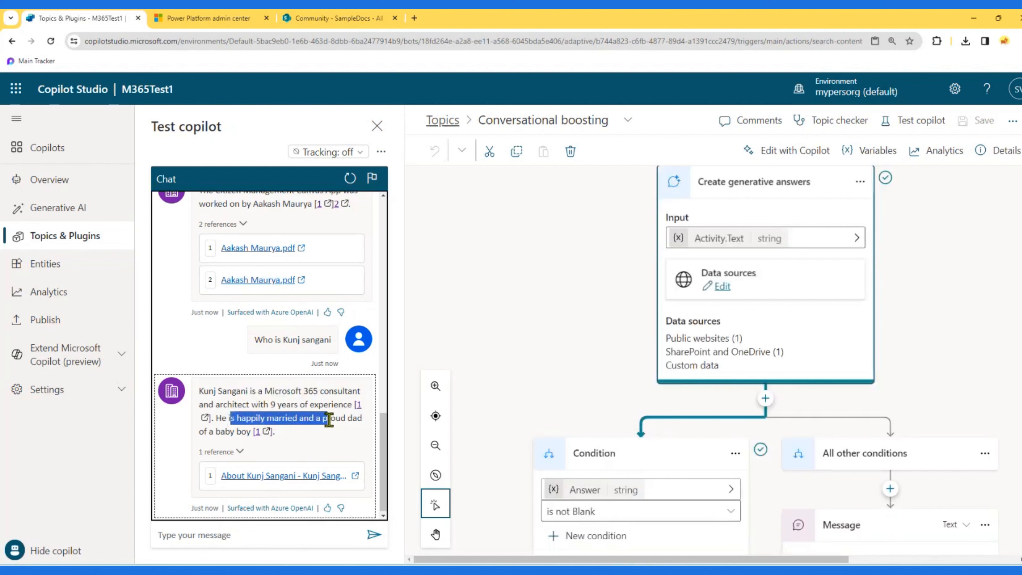
left_click(301, 476)
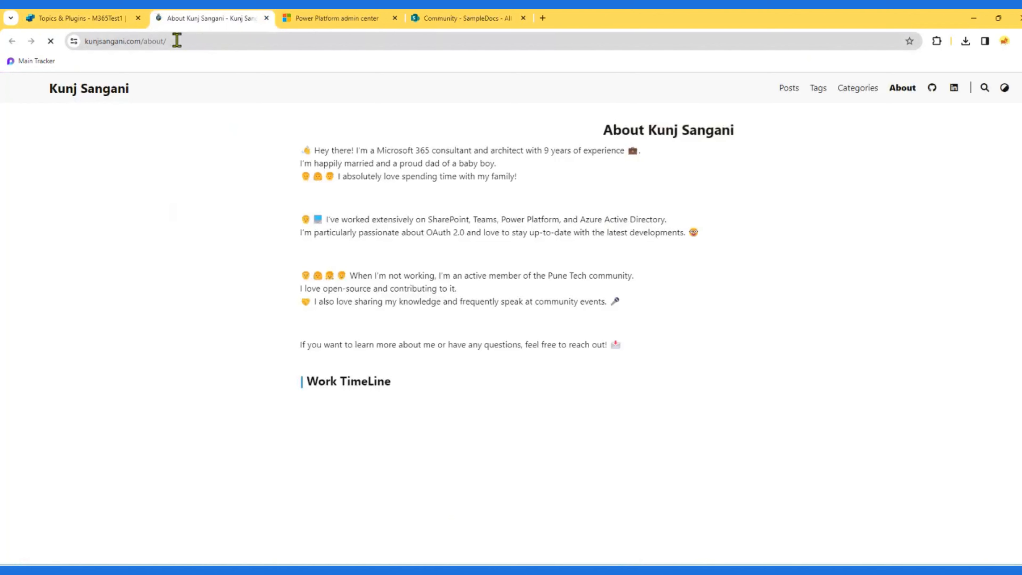
left_click_drag(154, 41, 191, 41)
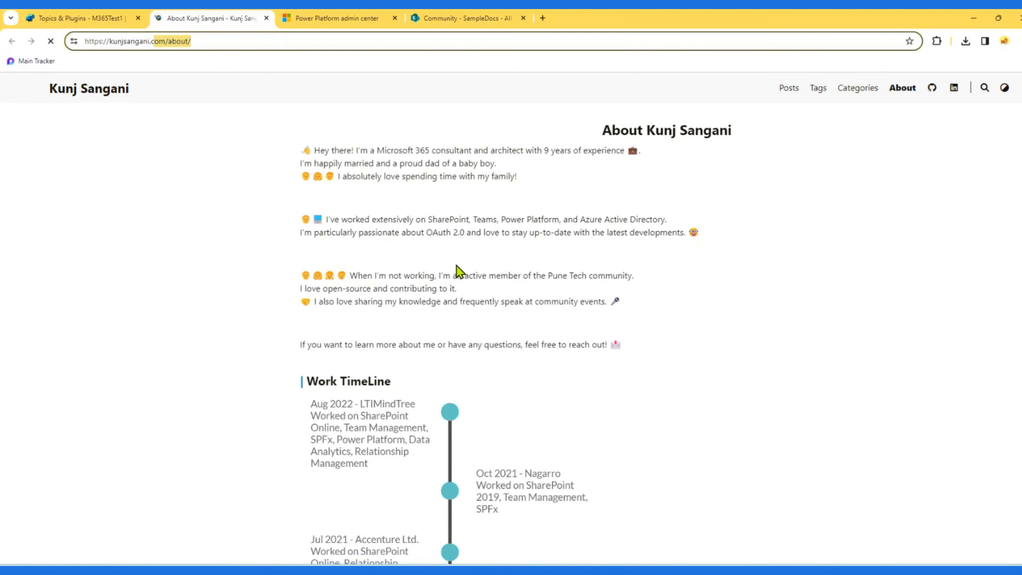
left_click(108, 16)
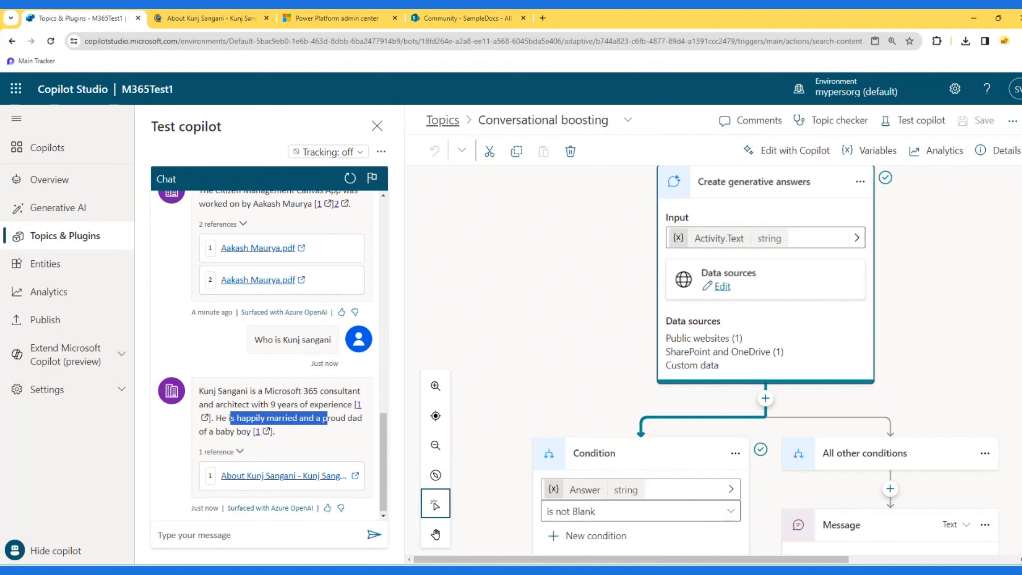
- Copy the question "how to run powershell in Mac" from the Notepad++ notes and ask it in the test copilot
key("alt+Tab")
left_click(224, 125)
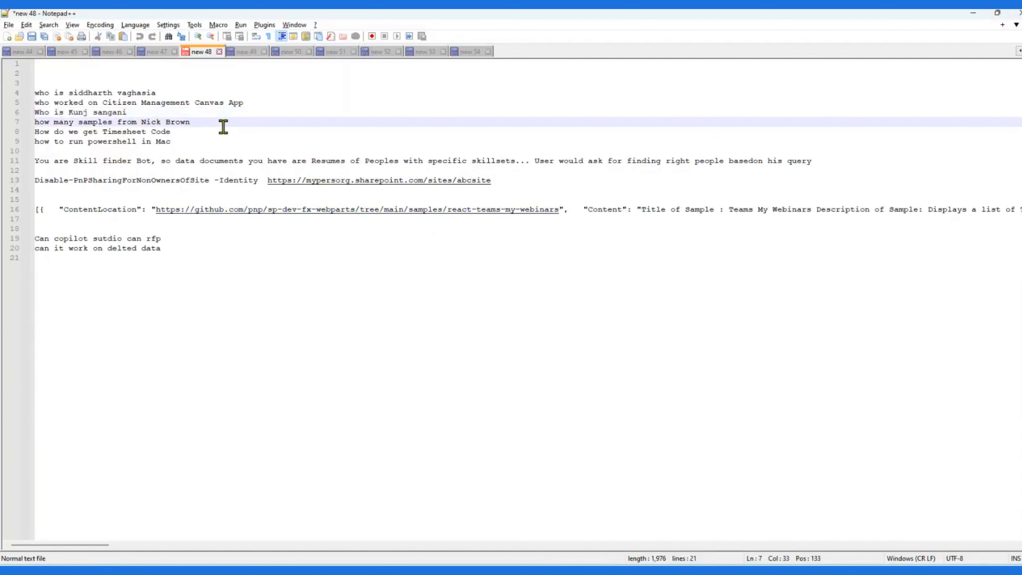
key("shift+Home")
key("Down")
key("Down")
key("shift+Home")
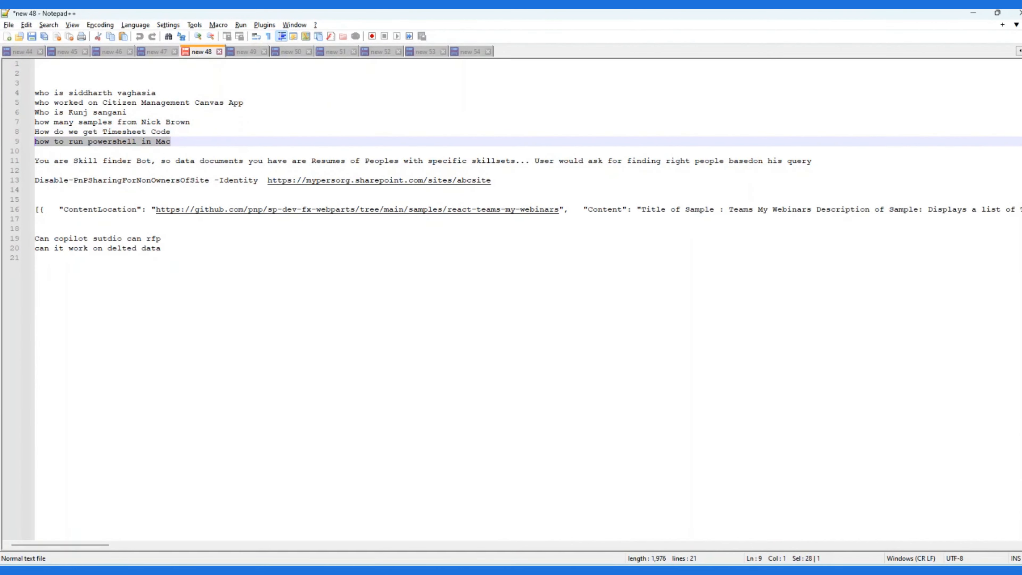
key("ctrl+c")
key("alt+Tab")
left_click(241, 535)
key("ctrl+v")
key("Return")
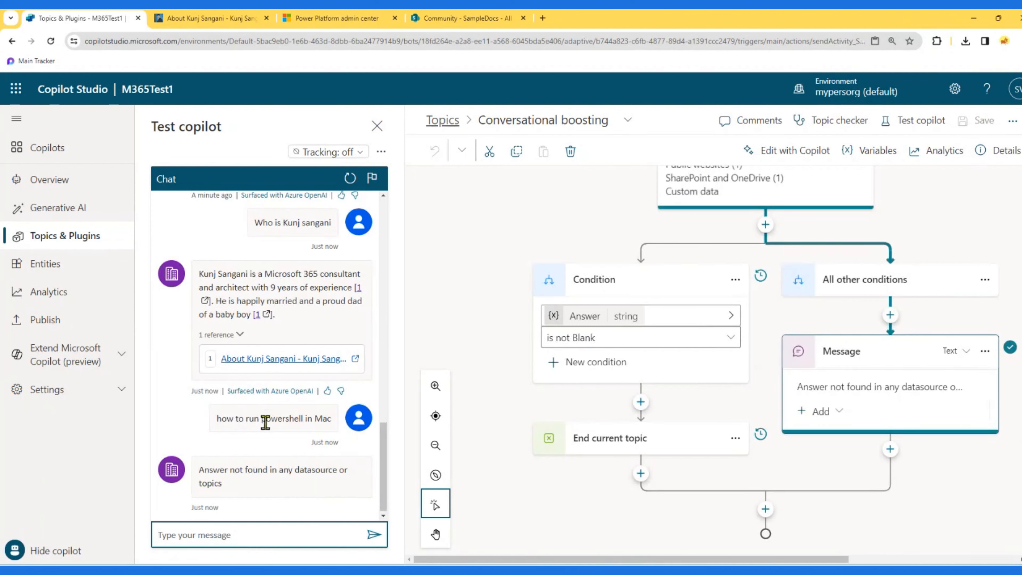
- Open the home page of the cited blog and copy the article title "Extend Graph Developer Proxy using custom plugin"
left_click(233, 26)
left_click(113, 97)
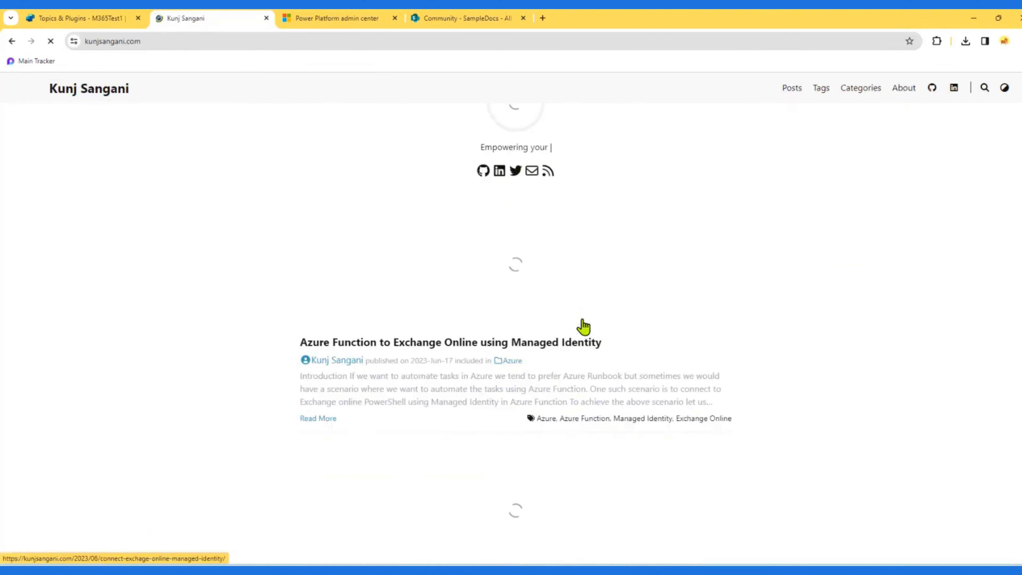
scroll(583, 326, "down", 2)
scroll(431, 313, "down", 1)
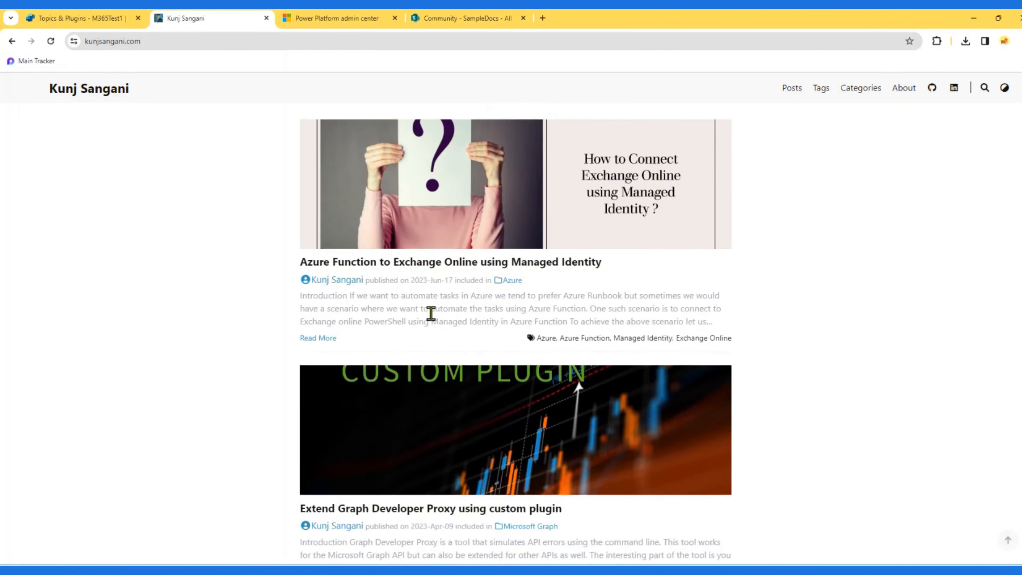
scroll(459, 313, "down", 3)
scroll(457, 310, "up", 1)
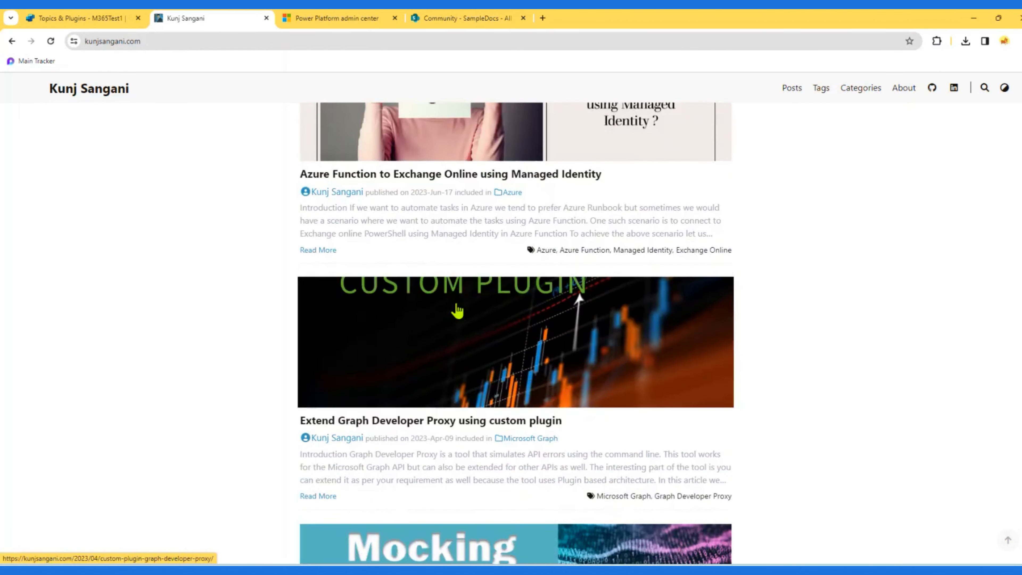
scroll(457, 310, "down", 1)
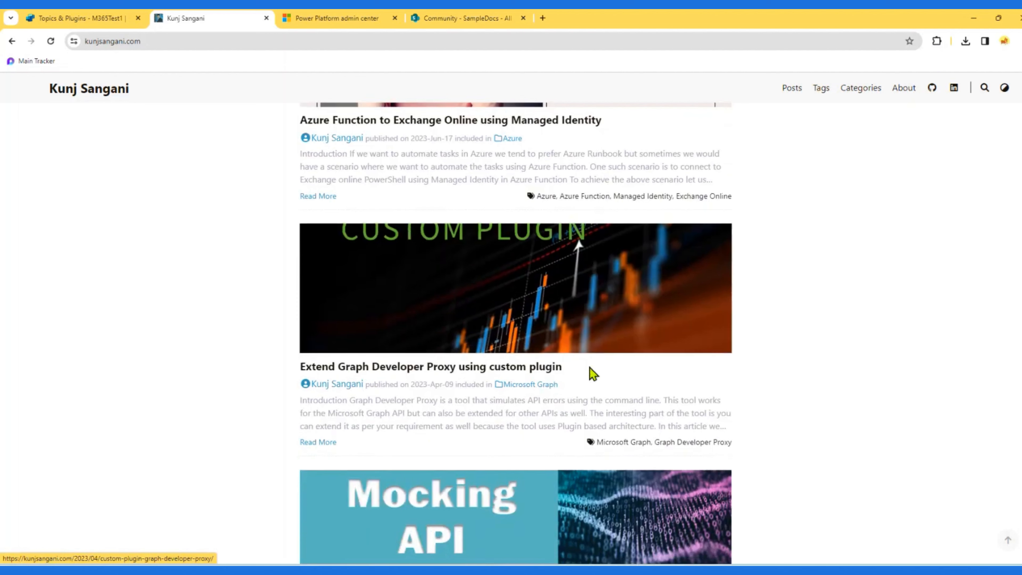
left_click_drag(563, 367, 300, 372)
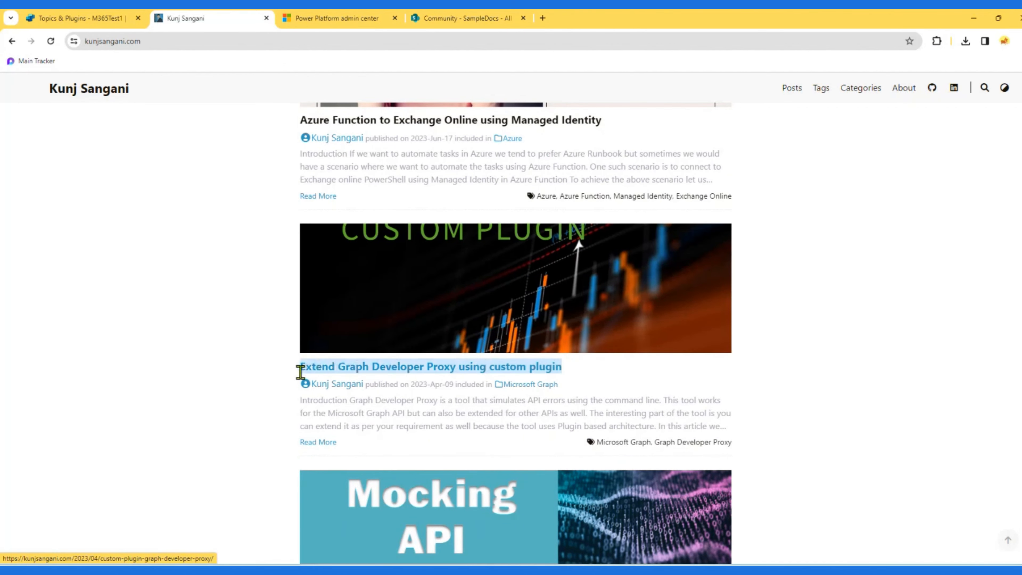
- Return to Copilot Studio and ask the test copilot "How to Extend Graph Developer Proxy using custom plugin"
left_click(71, 18)
left_click(228, 536)
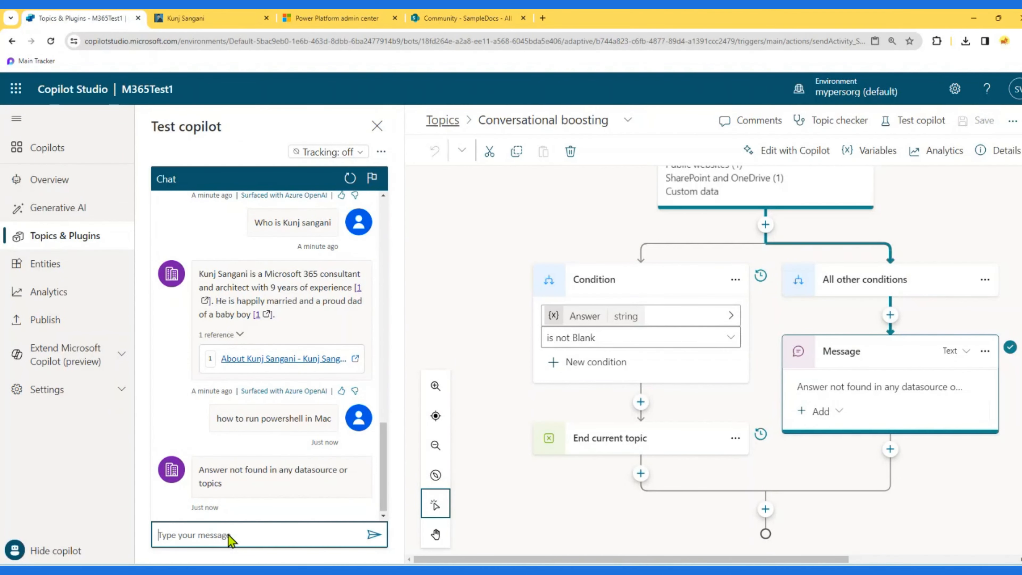
key("ctrl+v")
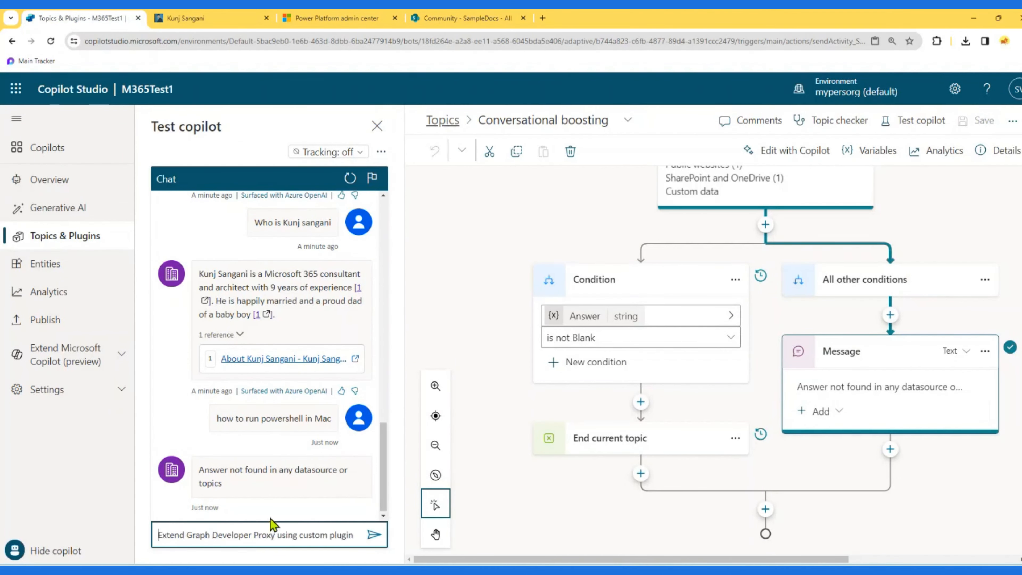
key("Home")
type("How to")
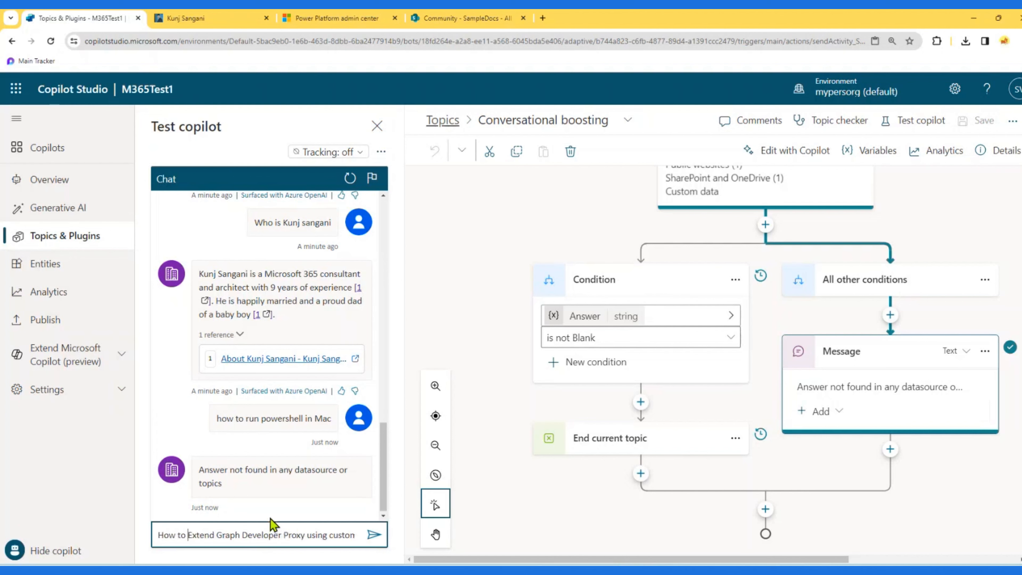
key("Return")
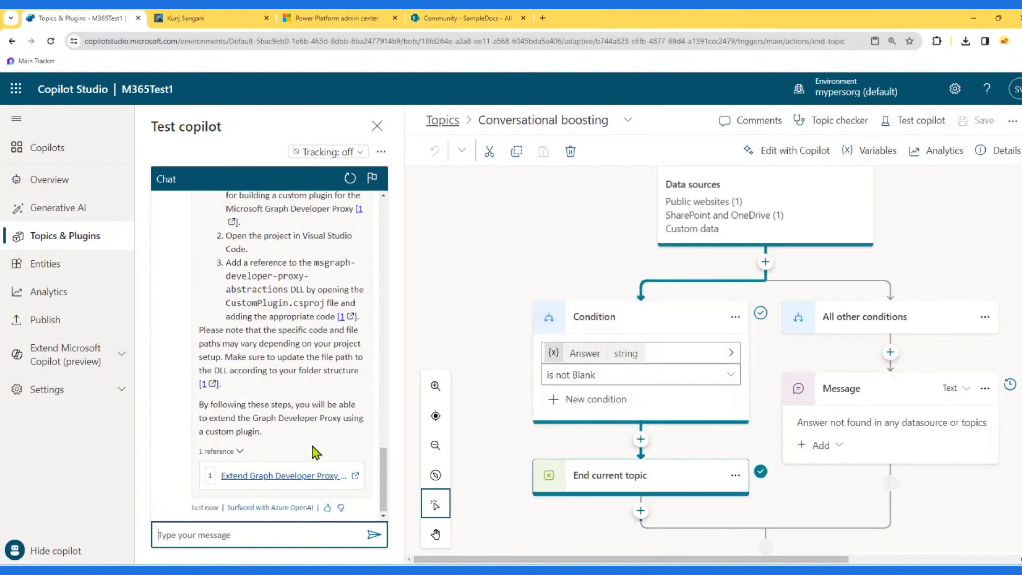
- Read through the test copilot's custom plugin answer, from its numbered steps down to the cited reference
scroll(318, 423, "up", 3)
left_click_drag(210, 243, 353, 245)
left_click_drag(227, 257, 288, 259)
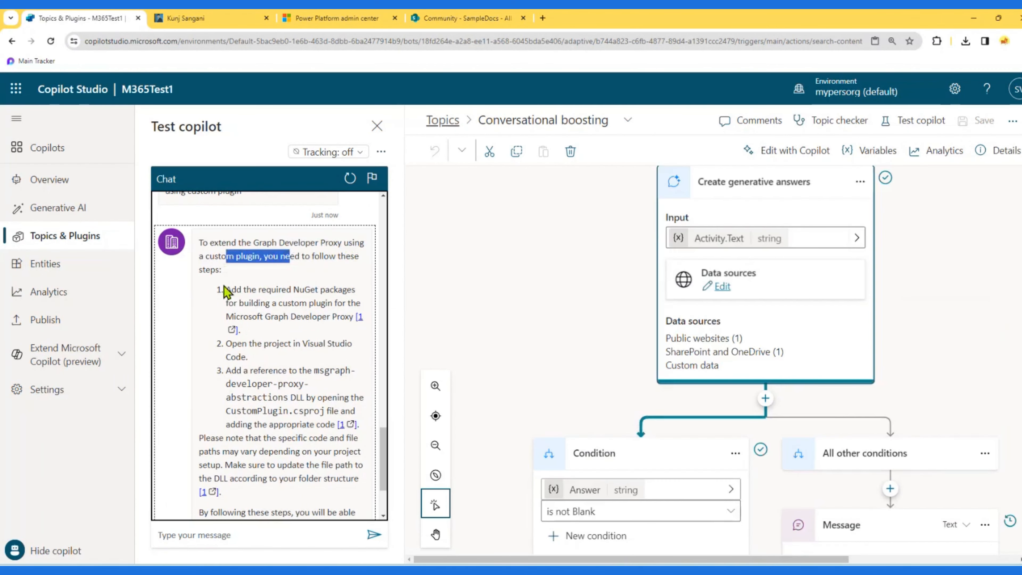
left_click_drag(224, 291, 291, 424)
scroll(286, 403, "down", 3)
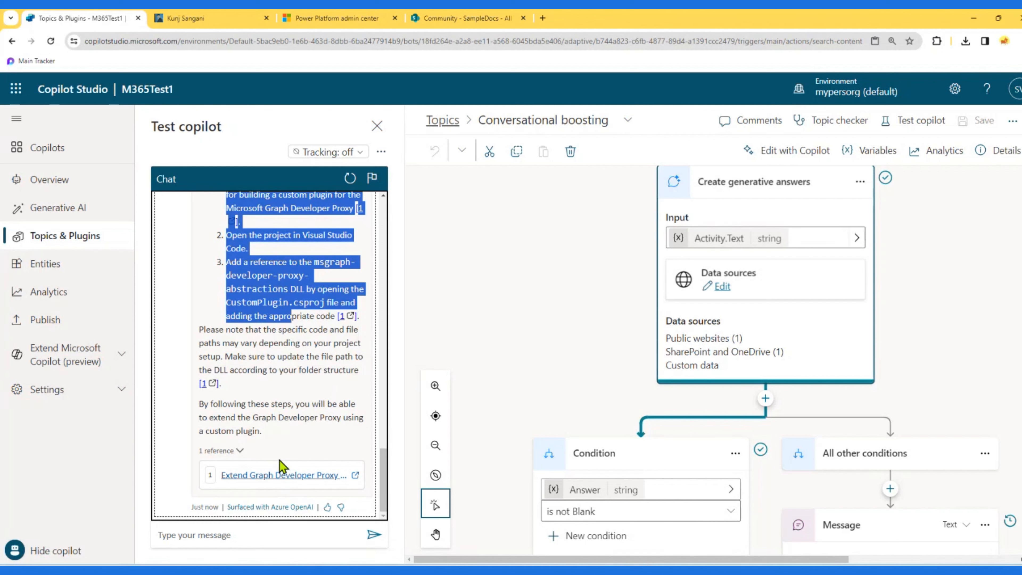
- Copy the question about how many samples come from the named person from the Notepad++ notes and ask it in the test copilot
left_click(681, 571)
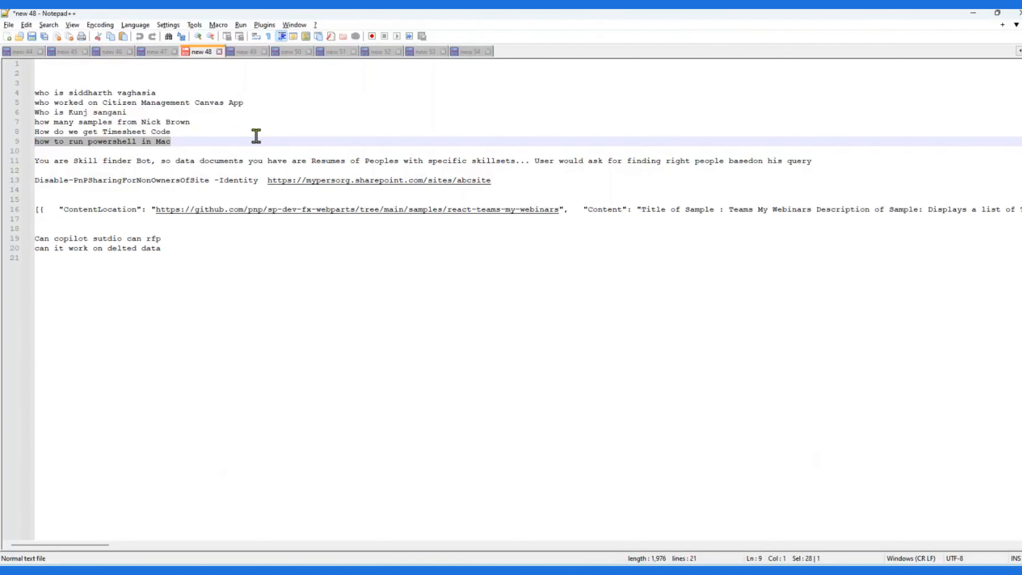
left_click(249, 116)
left_click(255, 123)
key("shift+Home")
key("ctrl+c")
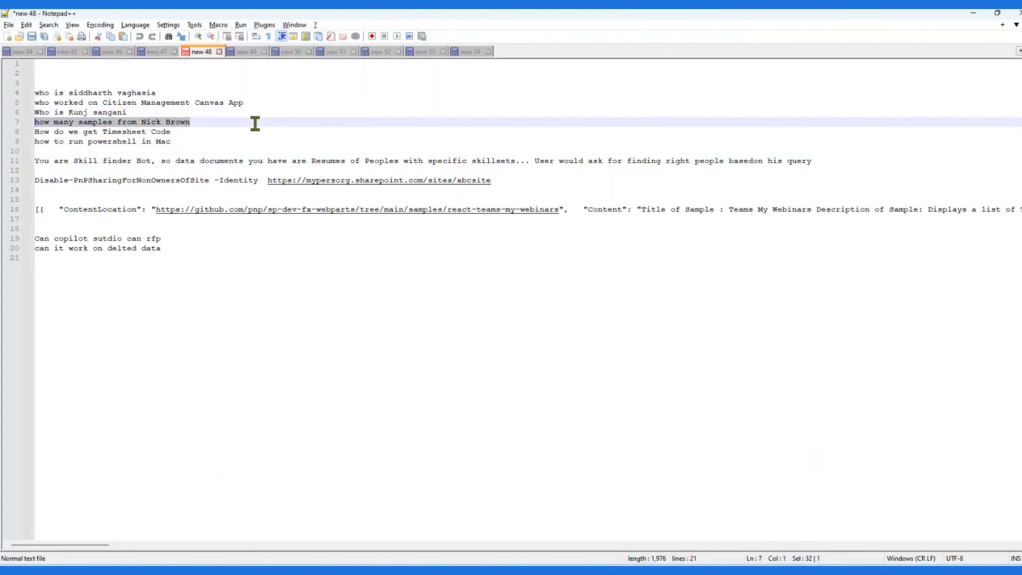
key("alt+Tab")
left_click(268, 537)
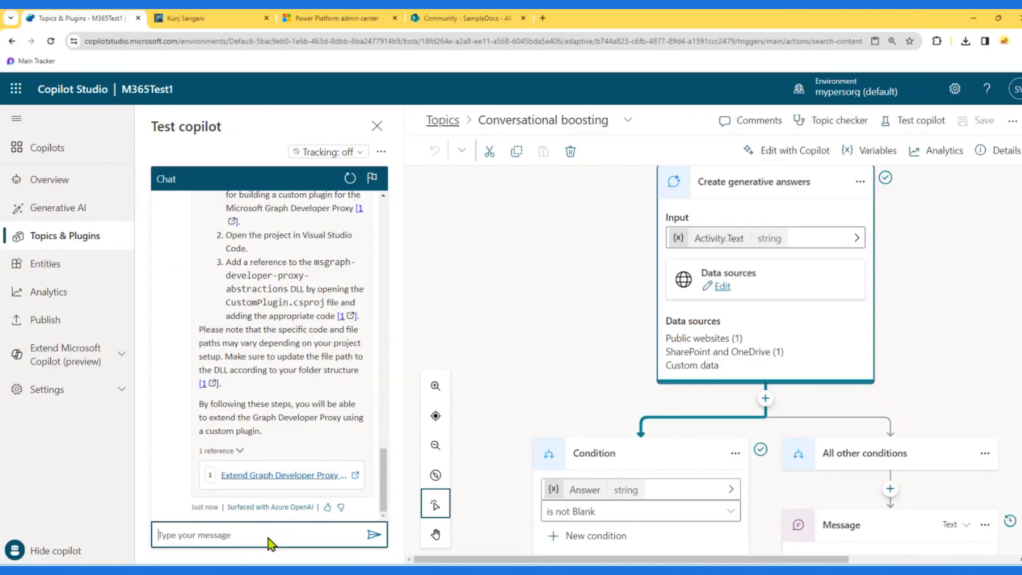
key("ctrl+v")
key("Return")
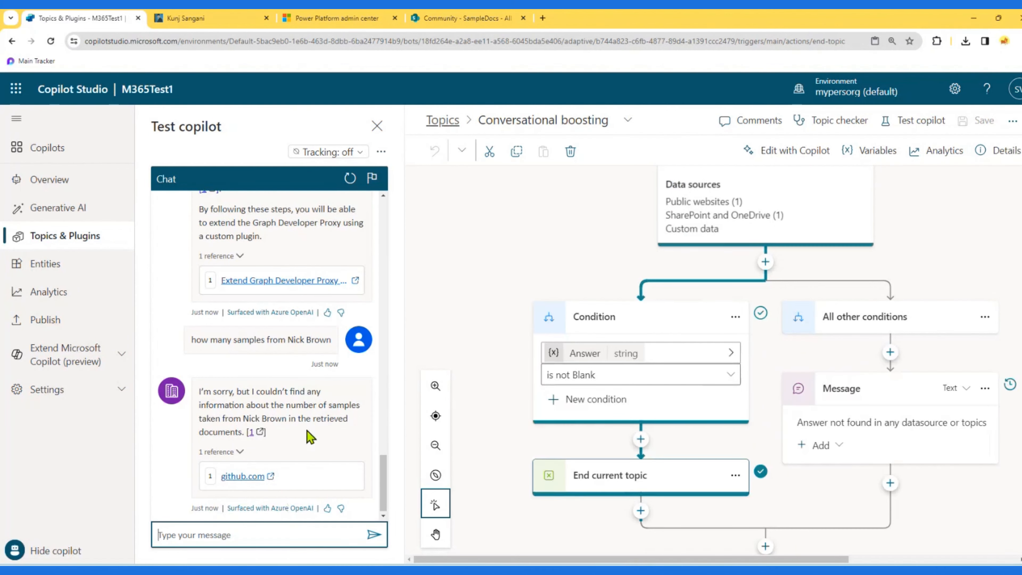
- Review the answer about the person's samples and its github.com reference, and ask the test copilot the same question again
left_click_drag(207, 420, 338, 421)
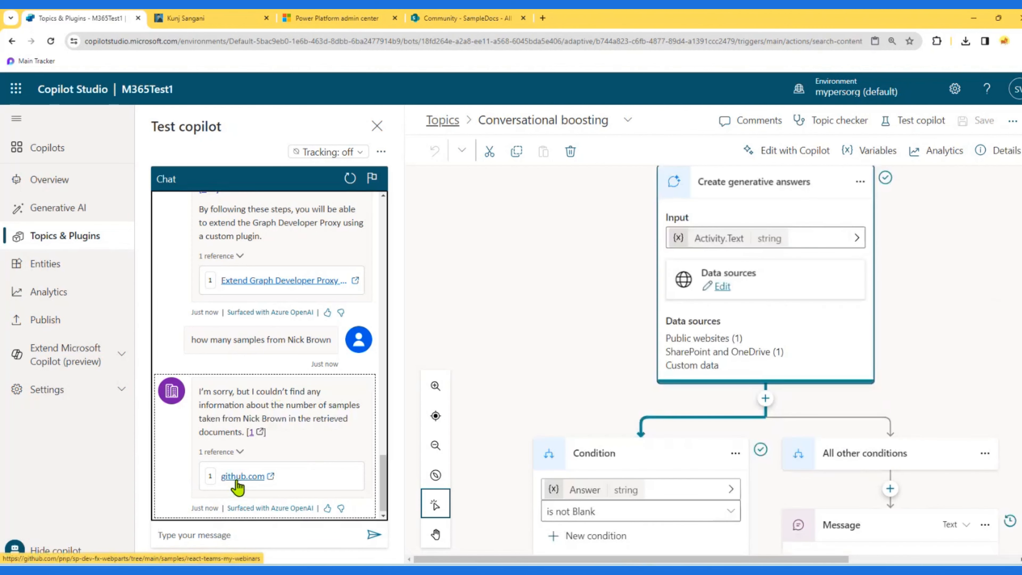
left_click_drag(225, 391, 239, 432)
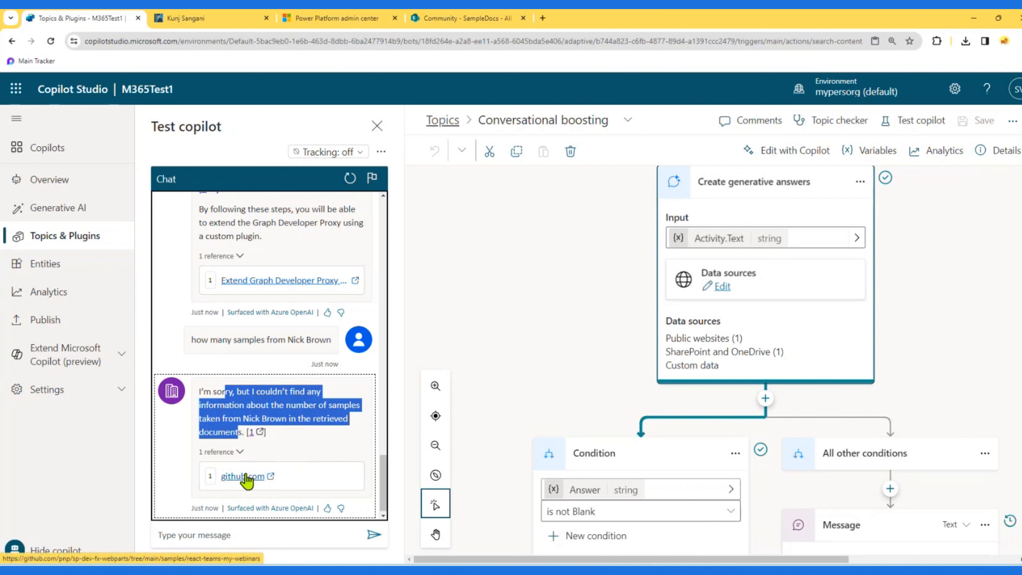
left_click_drag(213, 391, 236, 436)
left_click(228, 540)
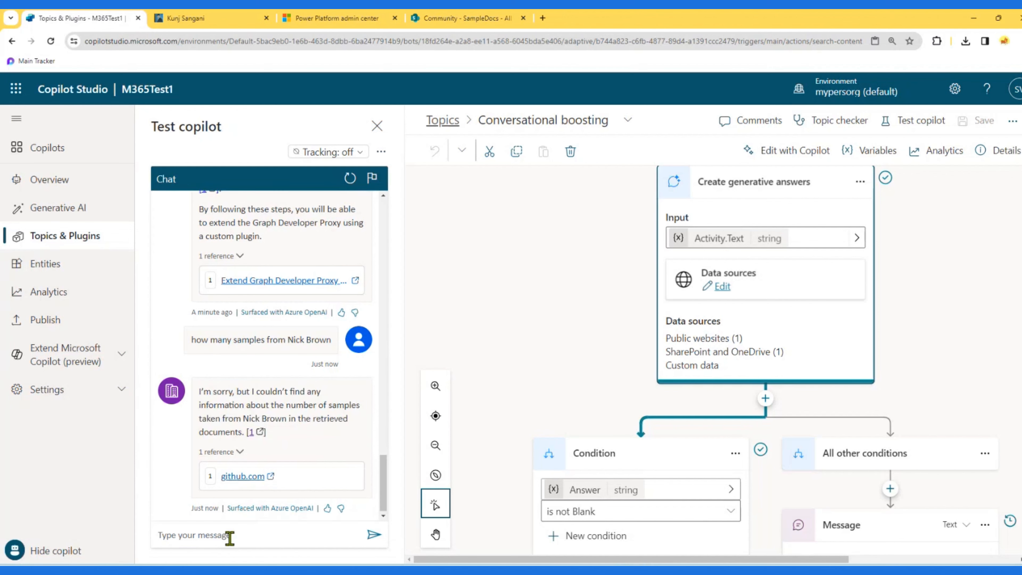
key("ctrl+v")
key("Return")
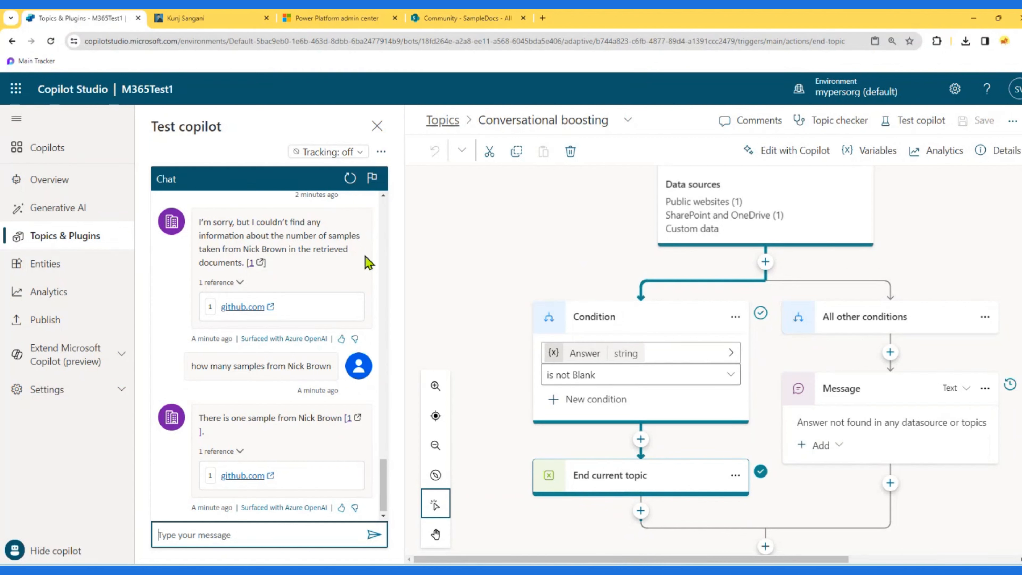
- Open the Fallback system topic and examine its condition, message and Escalate redirect
left_click(447, 128)
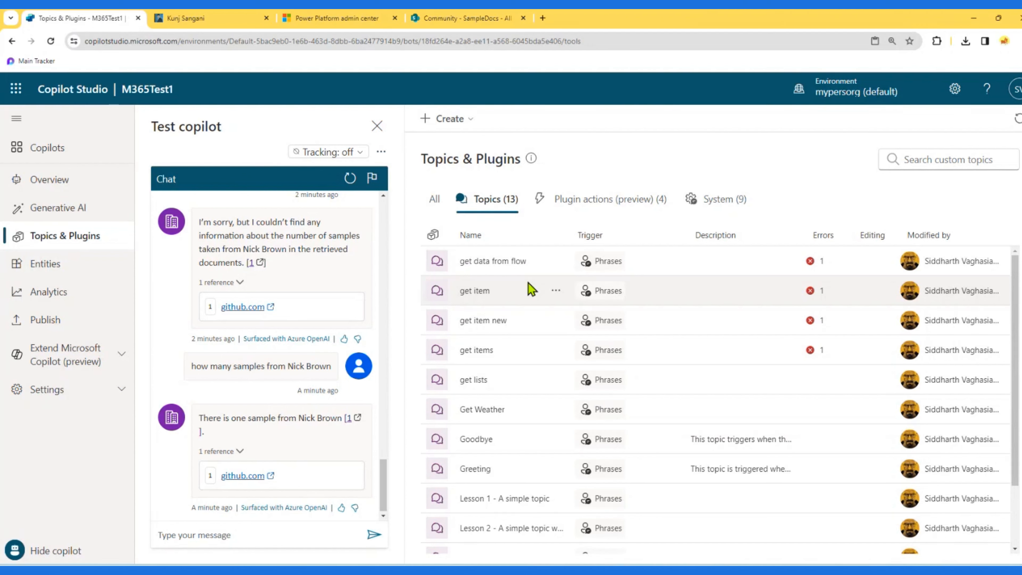
left_click(724, 199)
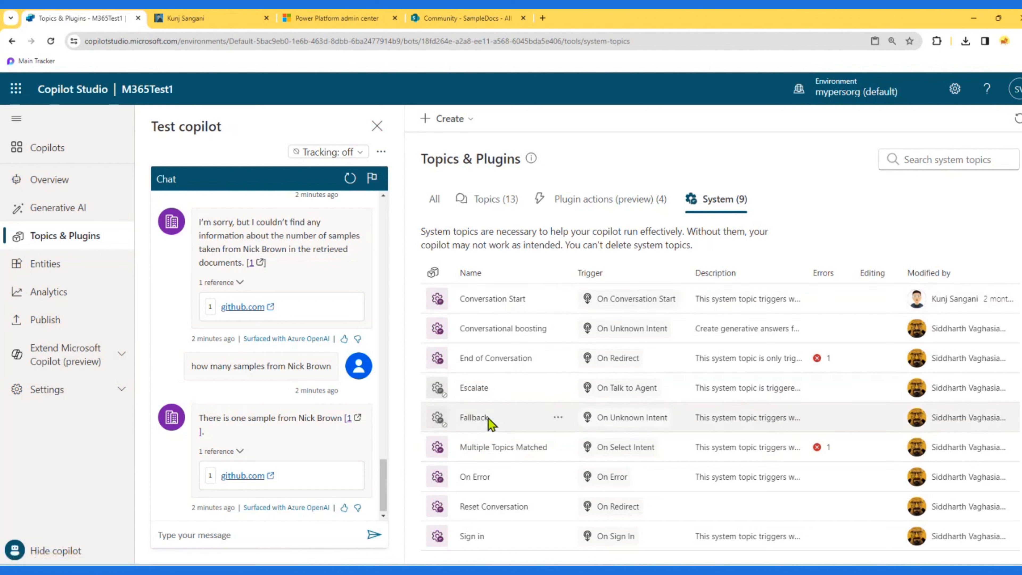
left_click(477, 418)
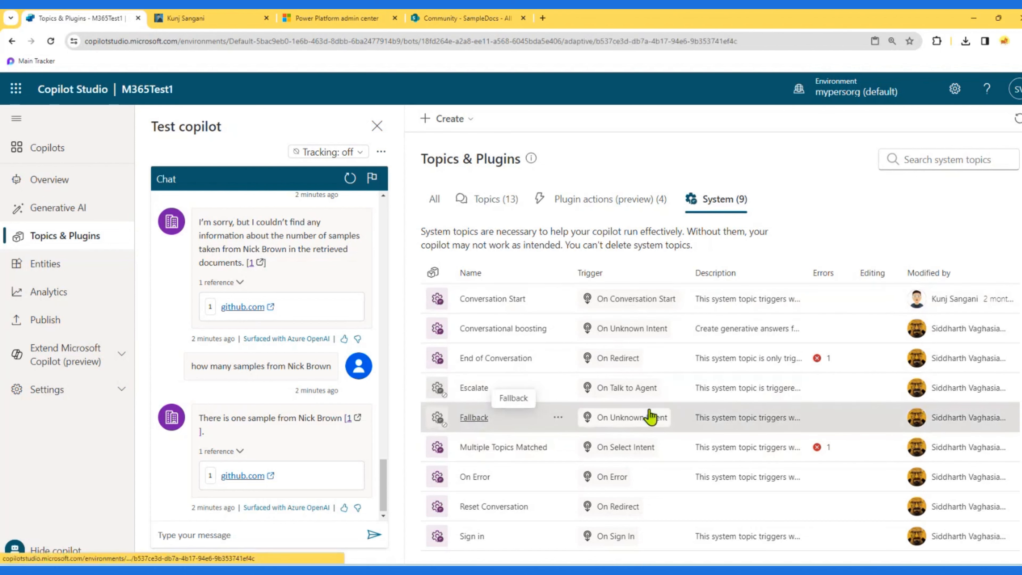
scroll(755, 385, "down", 5)
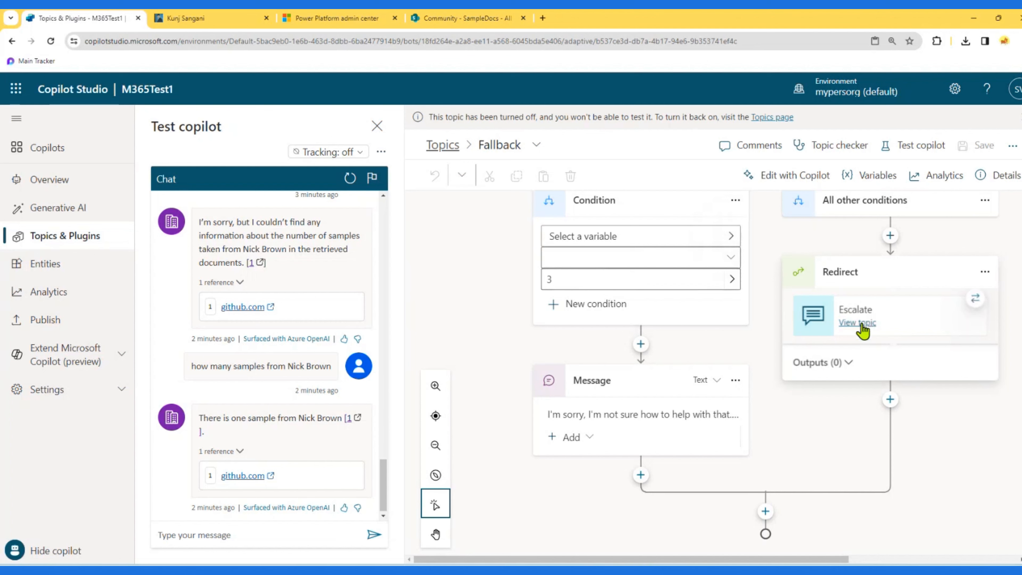
- Return to the system topics list and check the Fallback topic's status
left_click(443, 146)
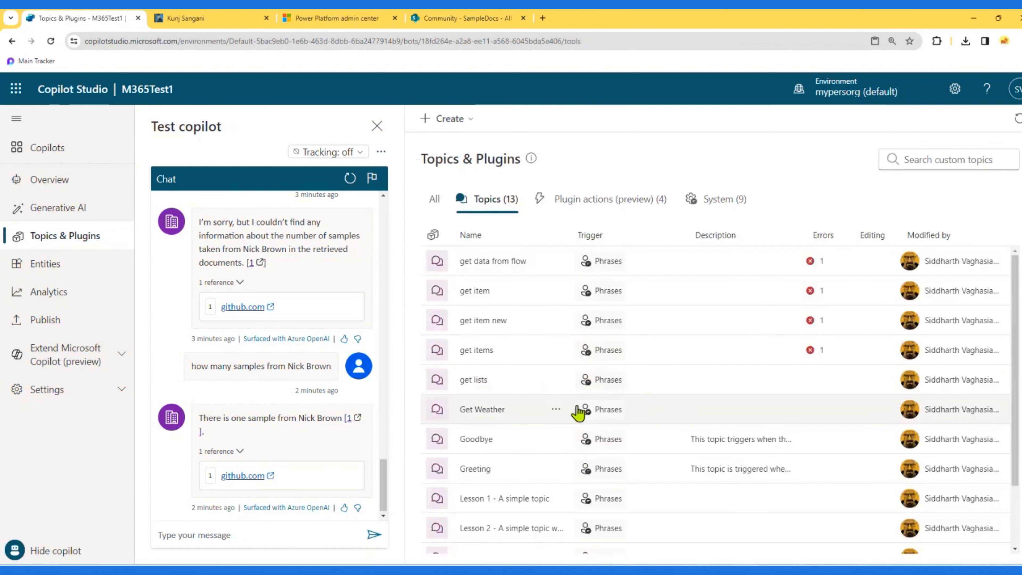
left_click(708, 205)
left_click(560, 418)
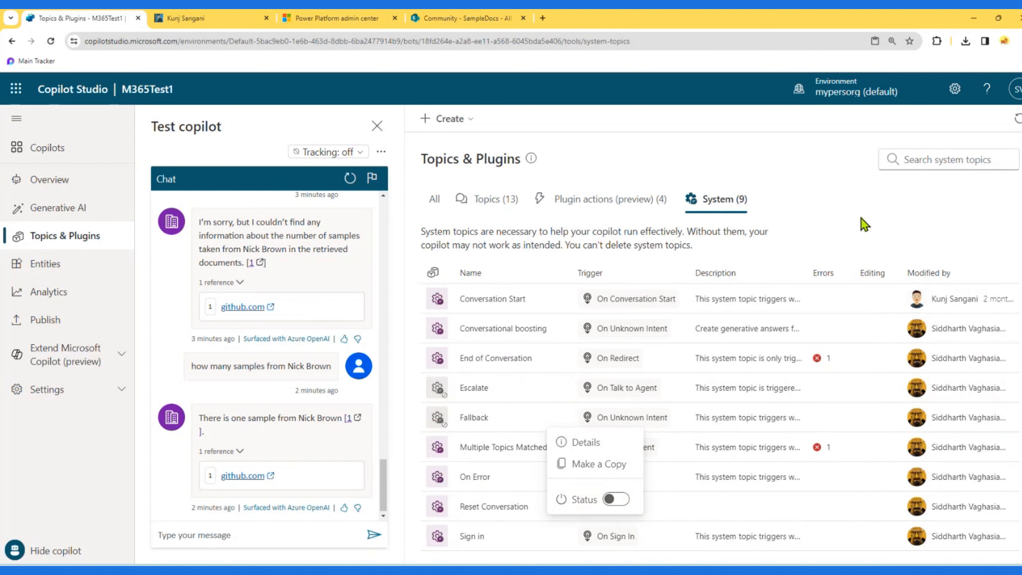
left_click(856, 229)
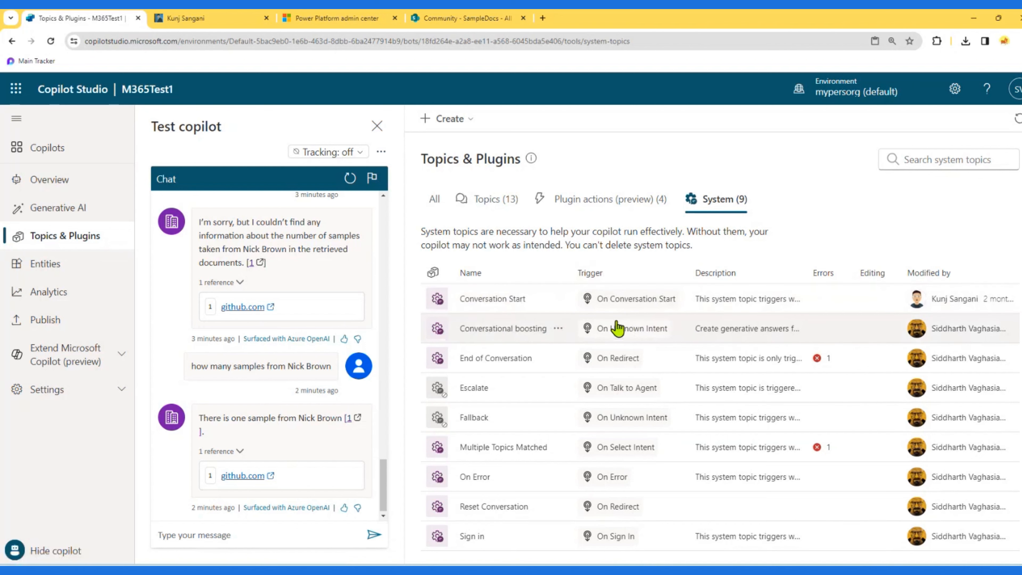
- Open the Conversational boosting system topic and examine its flow from the On Unknown Intent trigger to the generative answers node
left_click(481, 328)
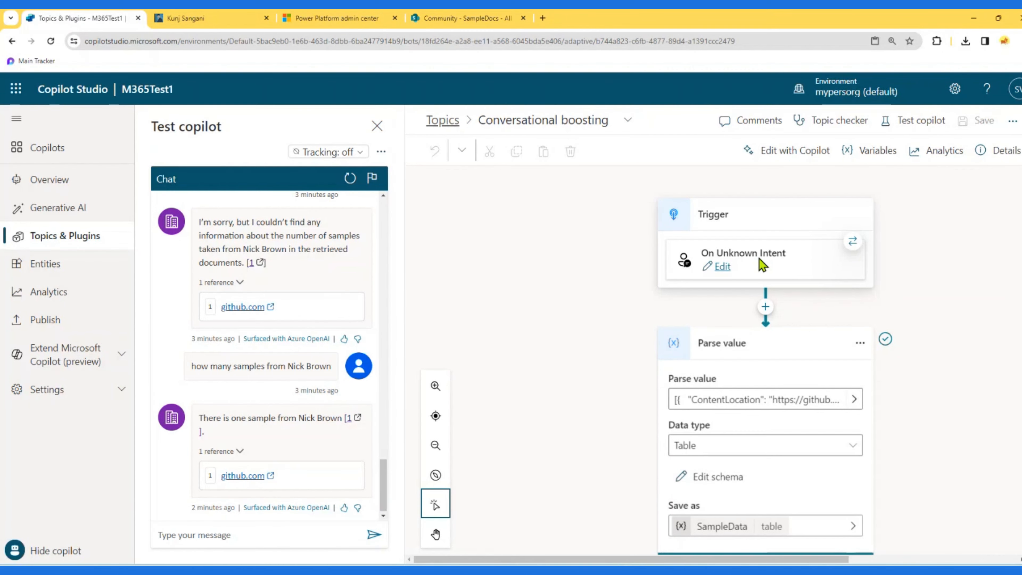
scroll(306, 360, "up", 5)
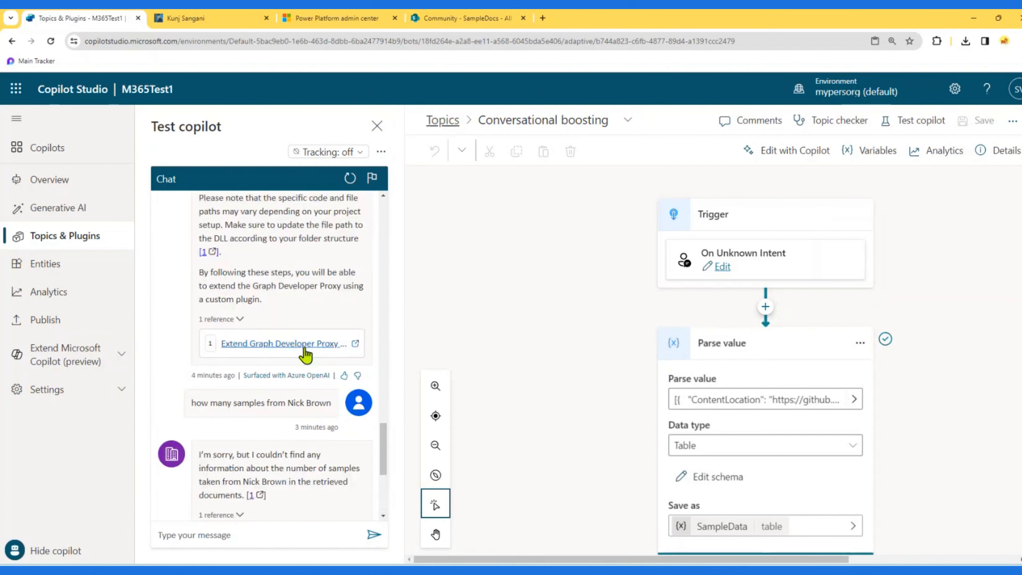
scroll(305, 354, "up", 2)
scroll(491, 322, "down", 10)
scroll(304, 404, "down", 8)
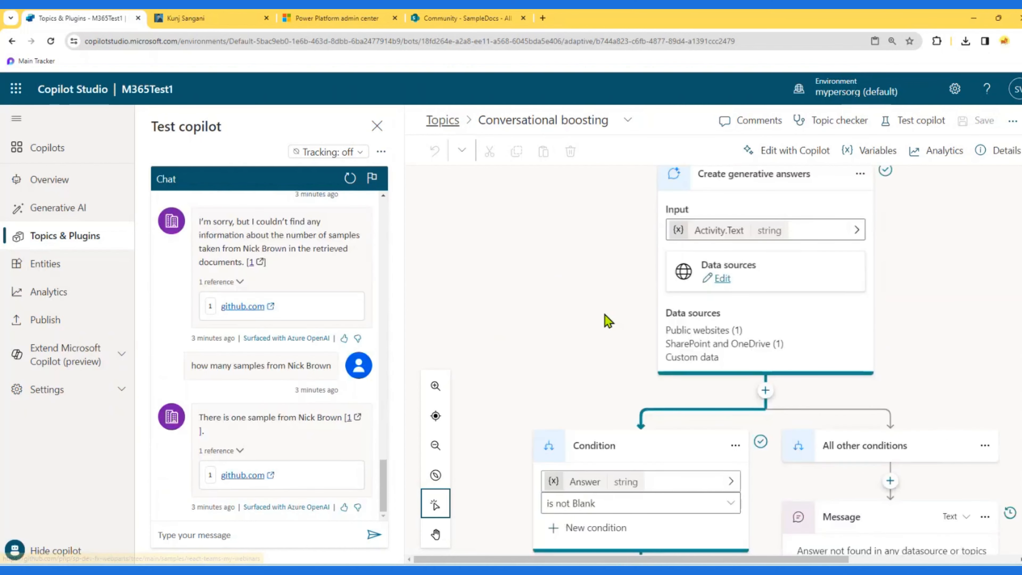
scroll(608, 320, "up", 10)
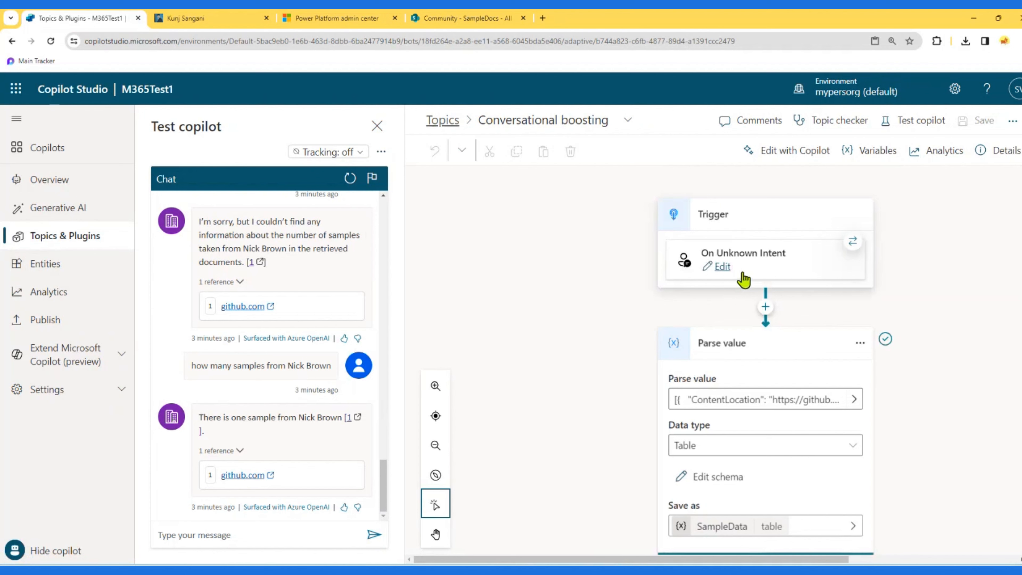
scroll(748, 276, "down", 1)
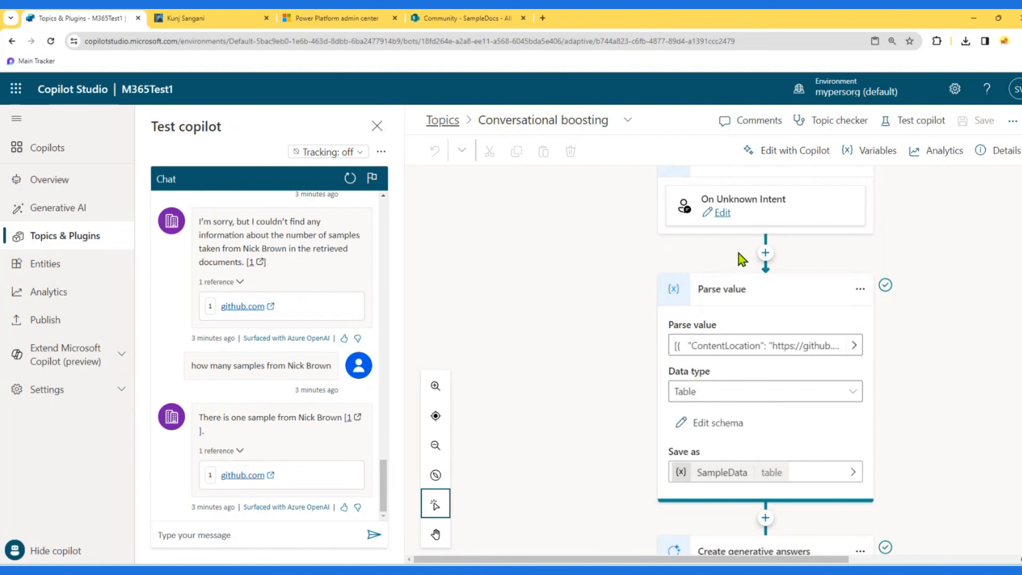
scroll(742, 282, "down", 5)
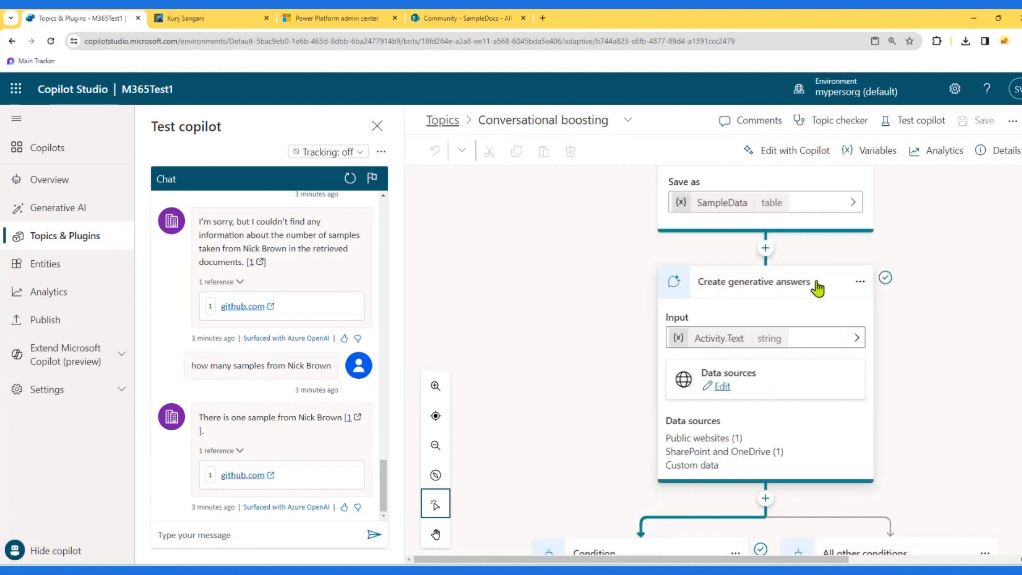
- Insert a Generative answers node between the Parse value node and the existing Create generative answers node
left_click(765, 248)
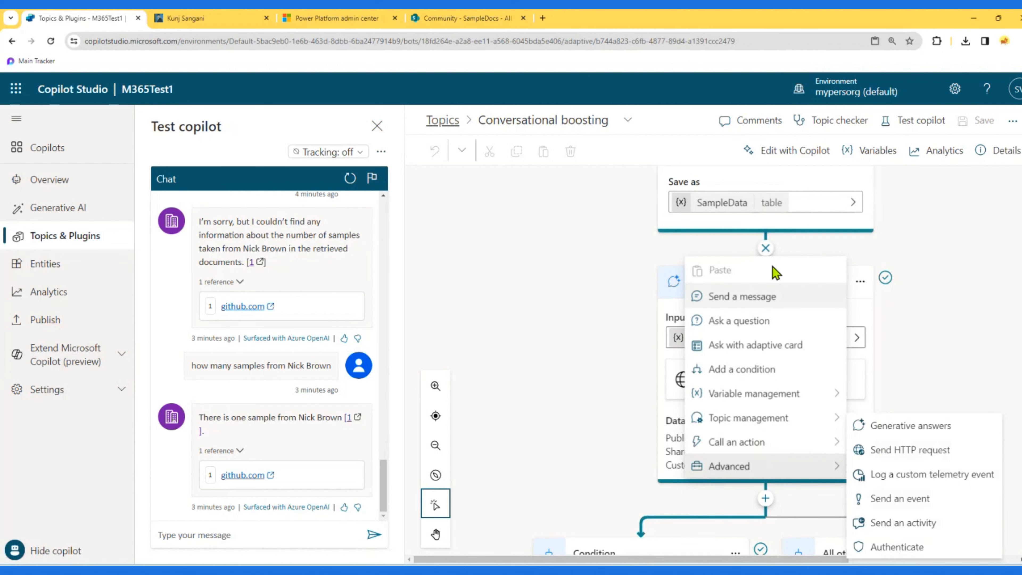
left_click(767, 249)
left_click(765, 248)
mouse_move(744, 465)
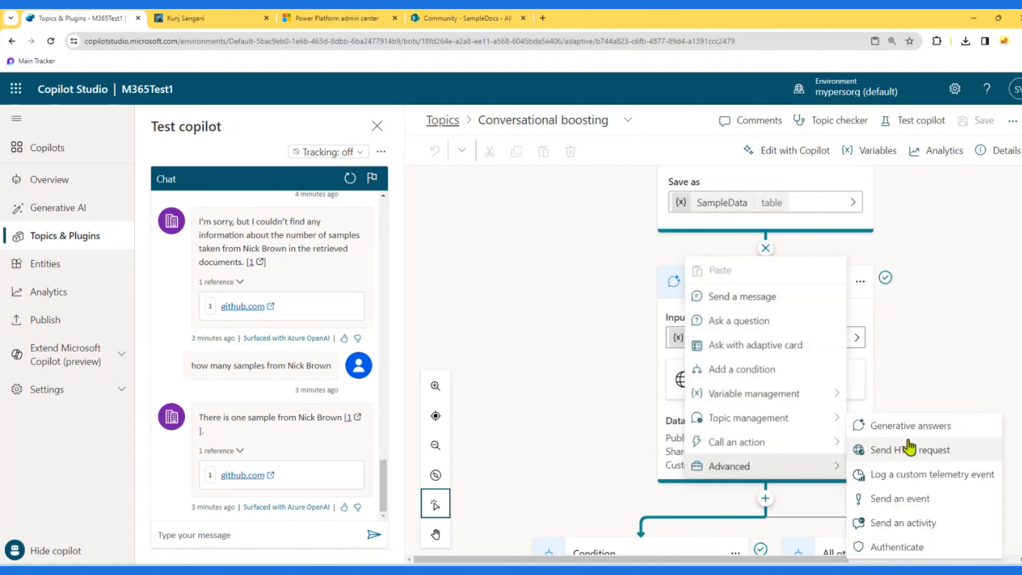
left_click(907, 430)
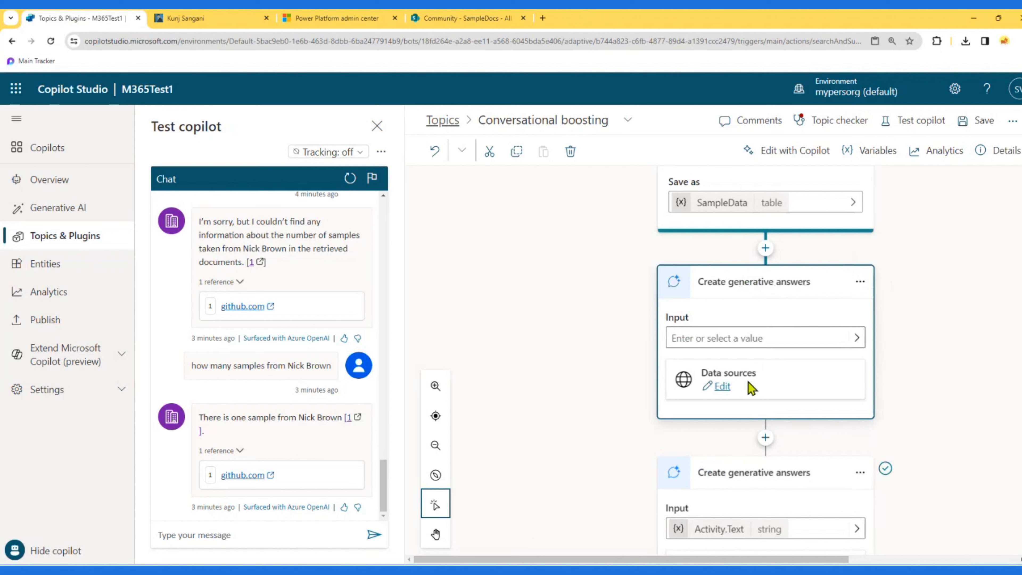
- Open the new node's data source settings and review the public website, SharePoint, Azure OpenAI and custom data options
left_click(722, 387)
scroll(906, 388, "down", 4)
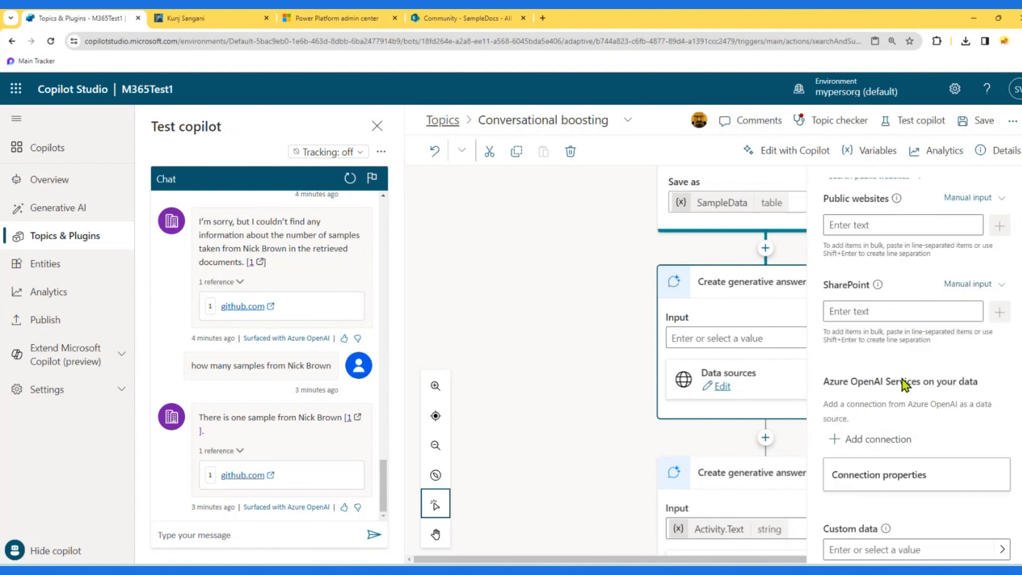
scroll(906, 374, "up", 4)
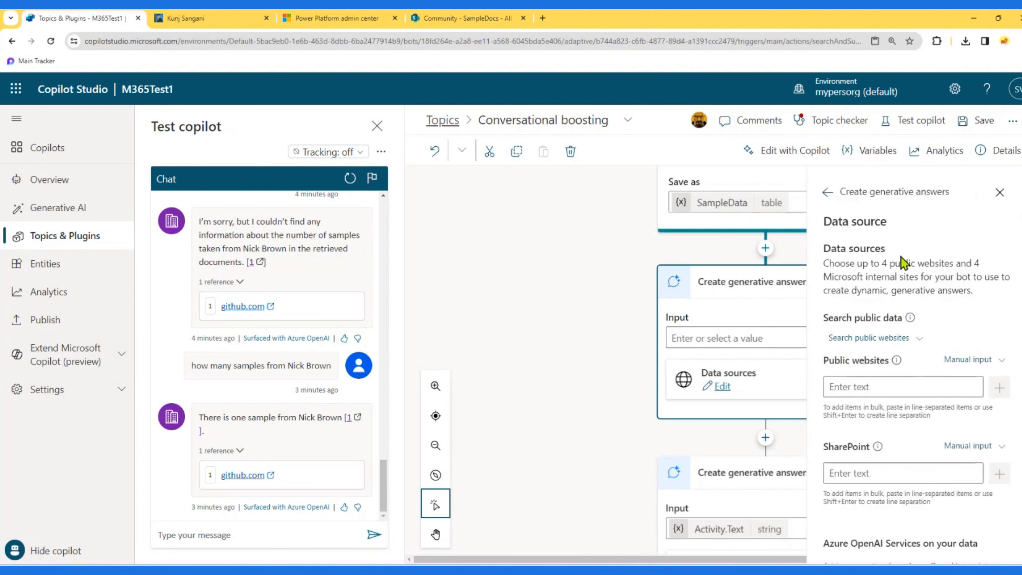
left_click_drag(839, 263, 927, 290)
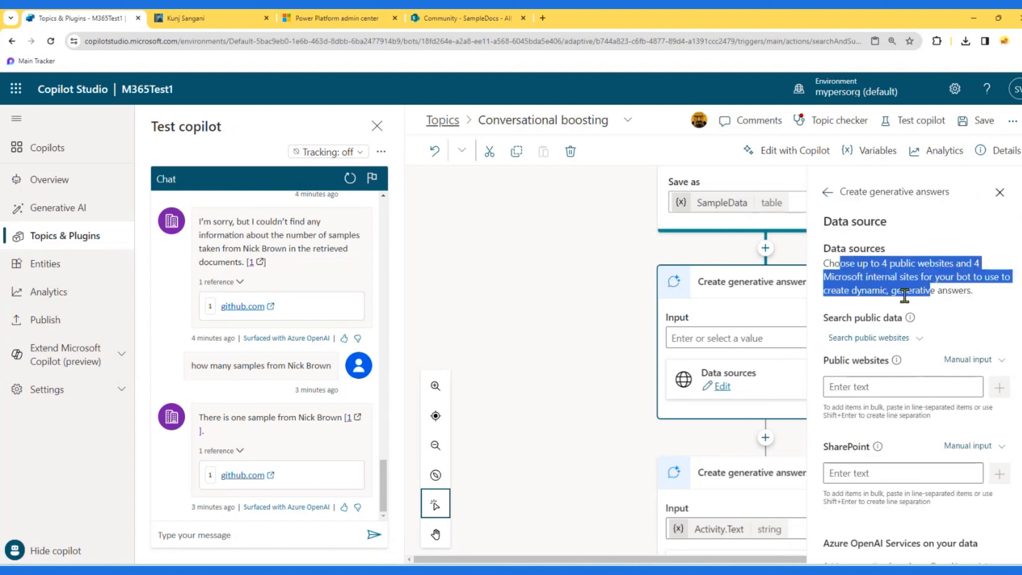
scroll(905, 293, "down", 1)
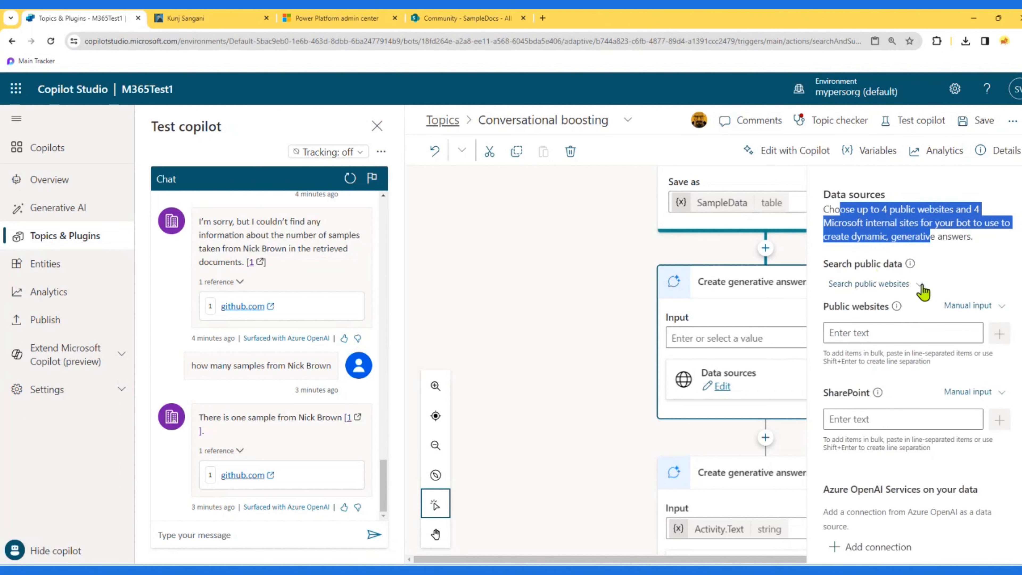
left_click(869, 335)
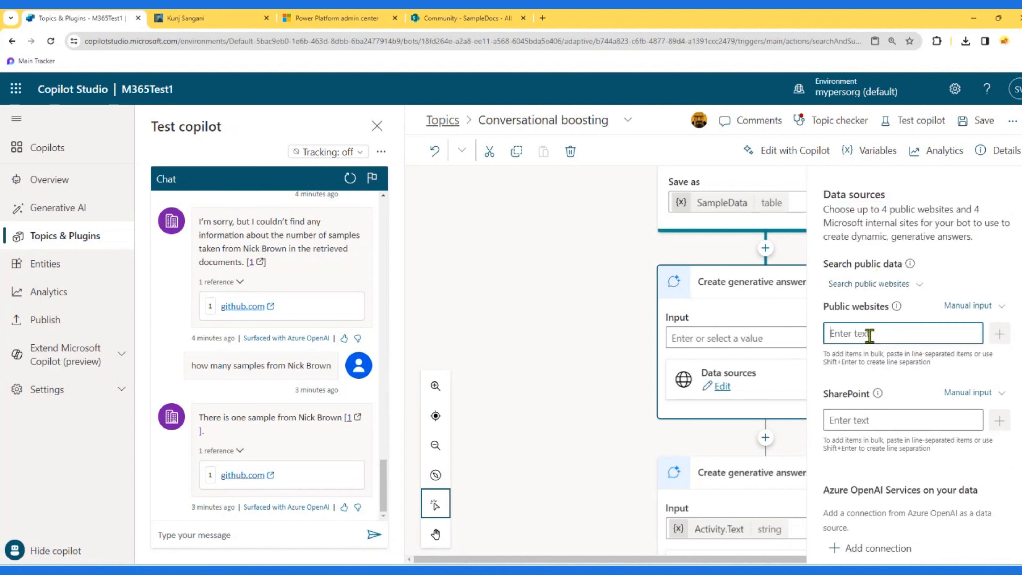
- Review the new node's public website, SharePoint and custom data fields, and check which Azure OpenAI connections are available
scroll(869, 335, "down", 1)
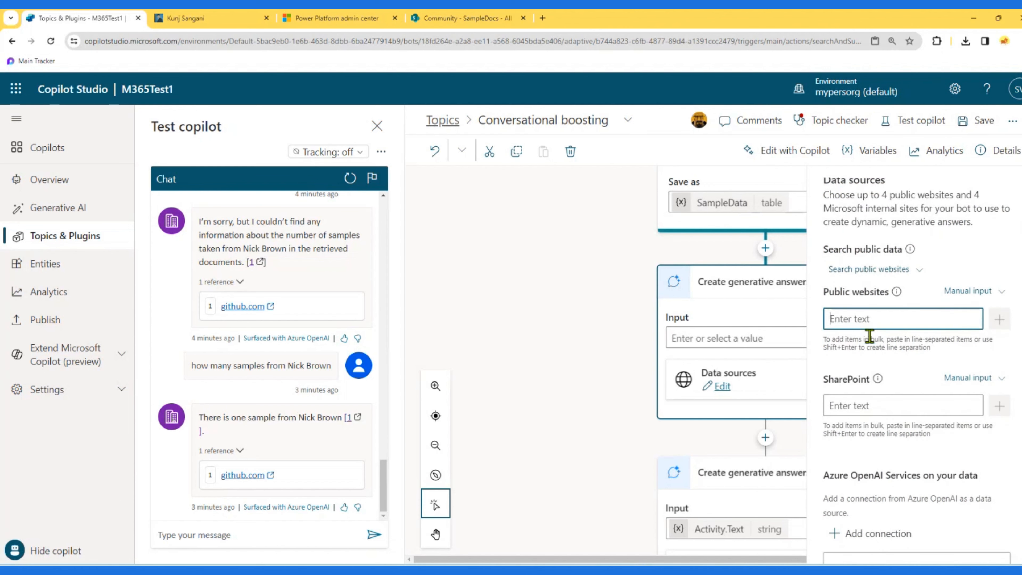
left_click(876, 364)
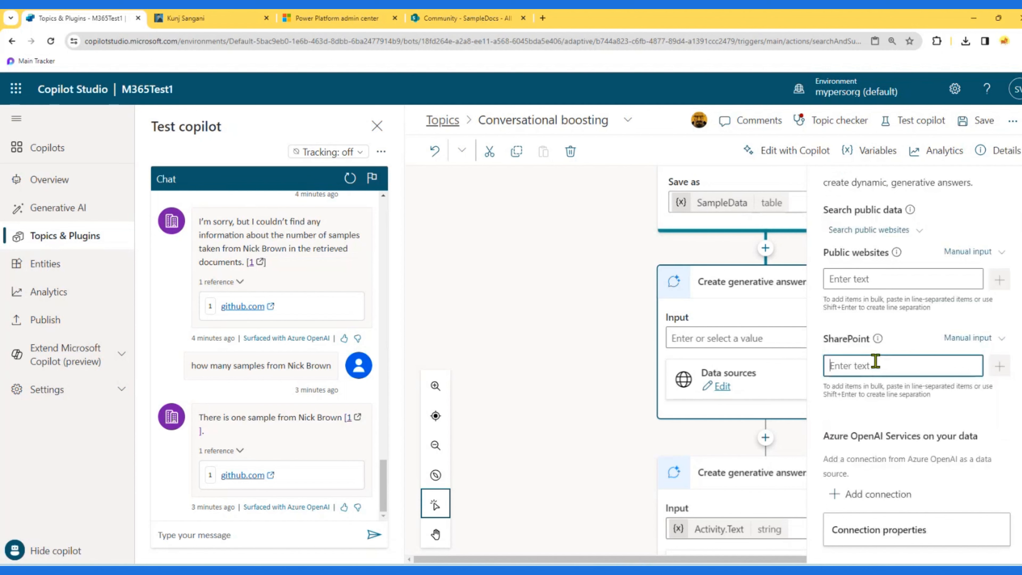
scroll(877, 383, "down", 2)
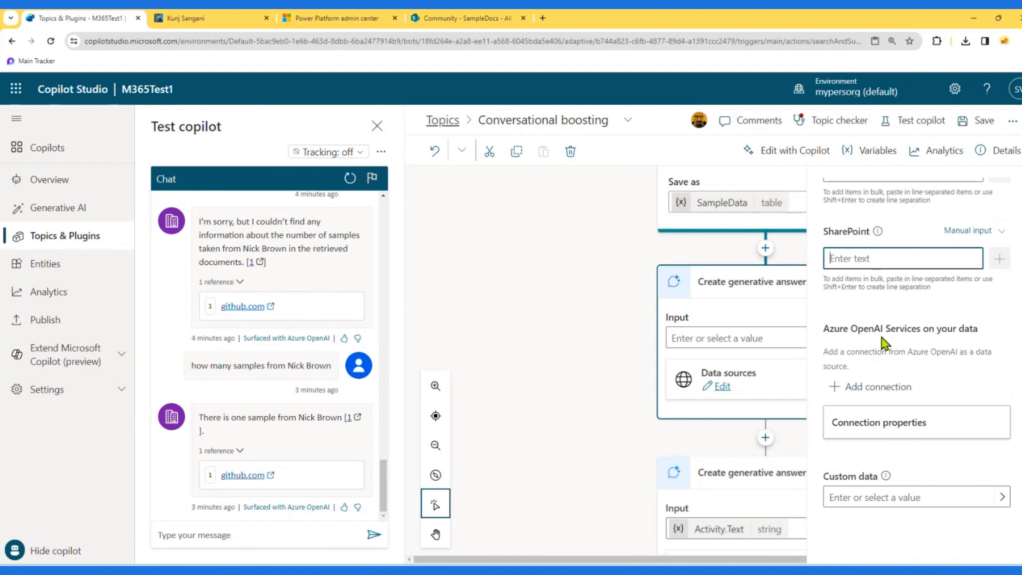
left_click(879, 390)
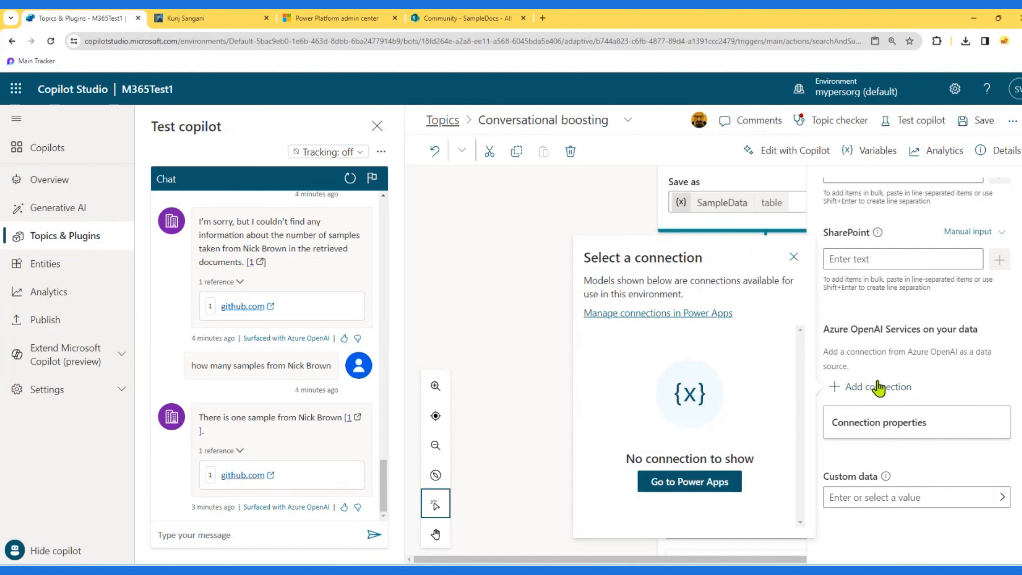
left_click(793, 256)
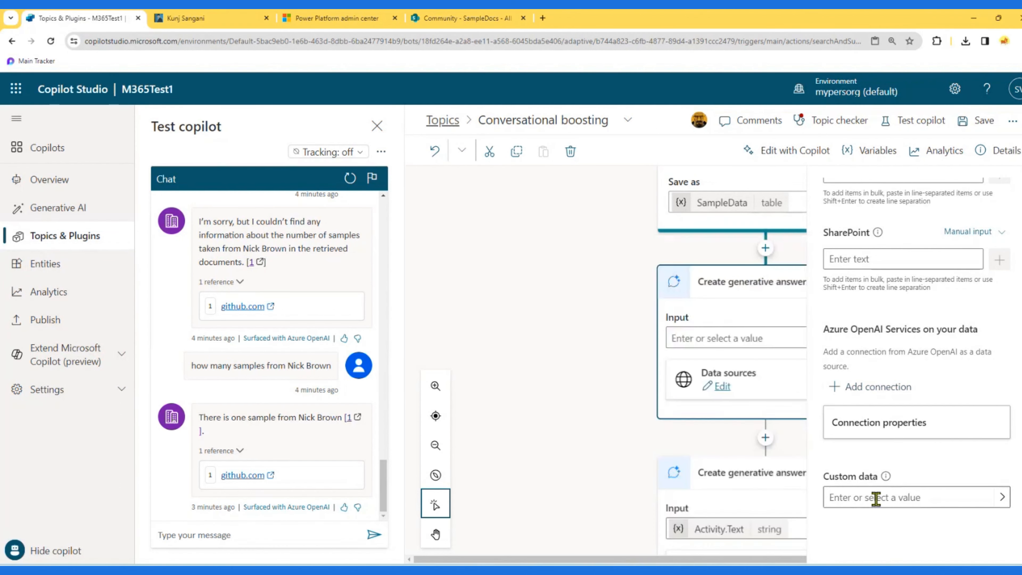
scroll(876, 498, "up", 5)
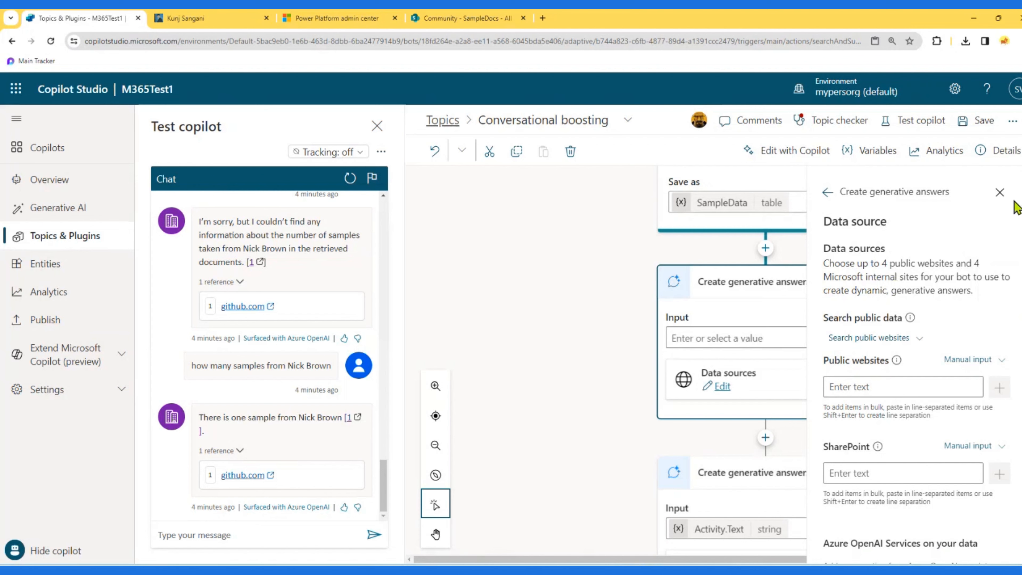
- Close the data source settings and delete the newly added, unconfigured Create generative answers node
left_click(1000, 192)
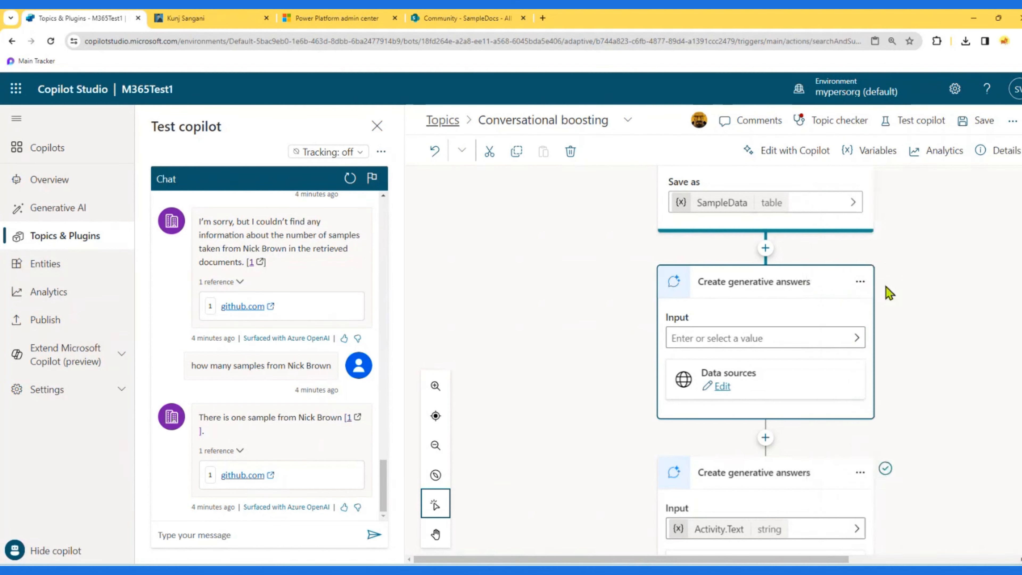
left_click(860, 281)
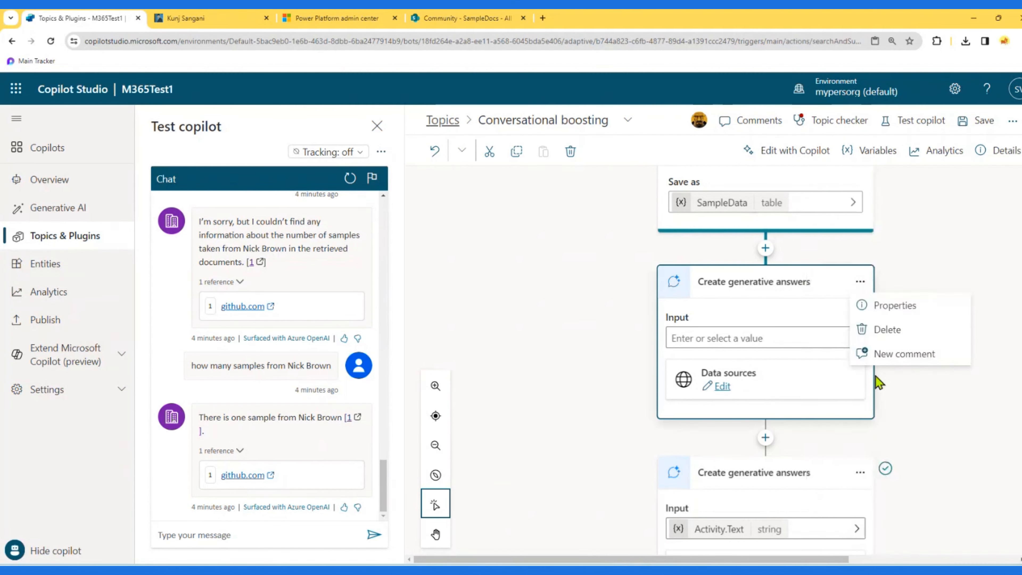
left_click(887, 330)
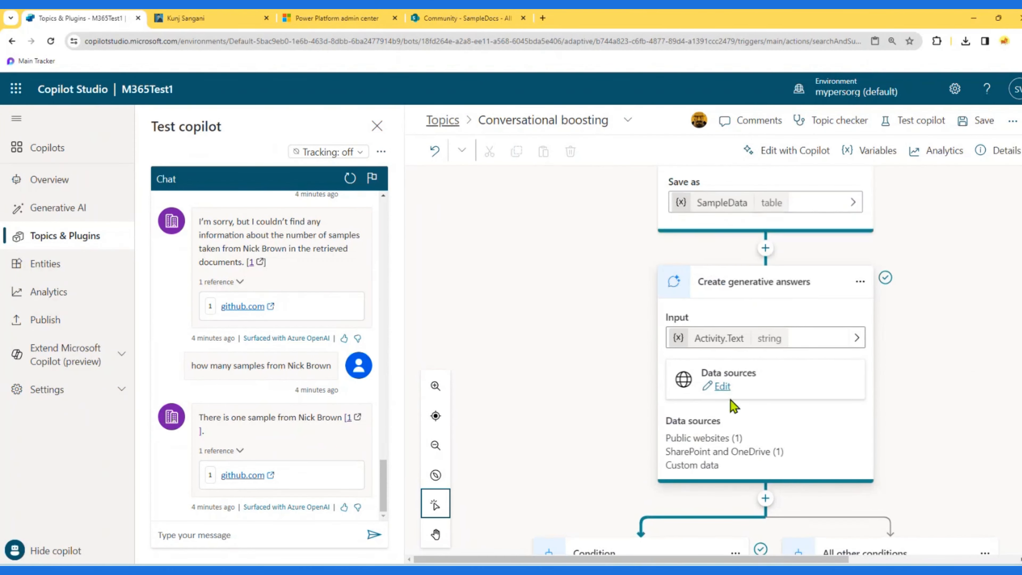
- Open the remaining Create generative answers node's data source settings and review its public website and SharePoint entries
left_click_drag(673, 560, 780, 562)
left_click(603, 387)
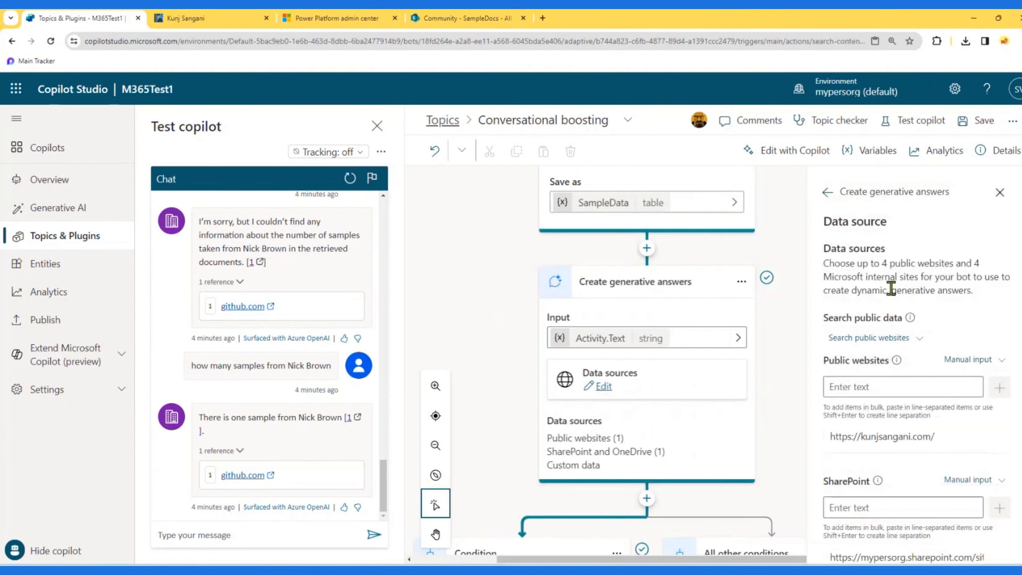
scroll(880, 290, "down", 3)
scroll(885, 322, "up", 3)
scroll(901, 379, "down", 3)
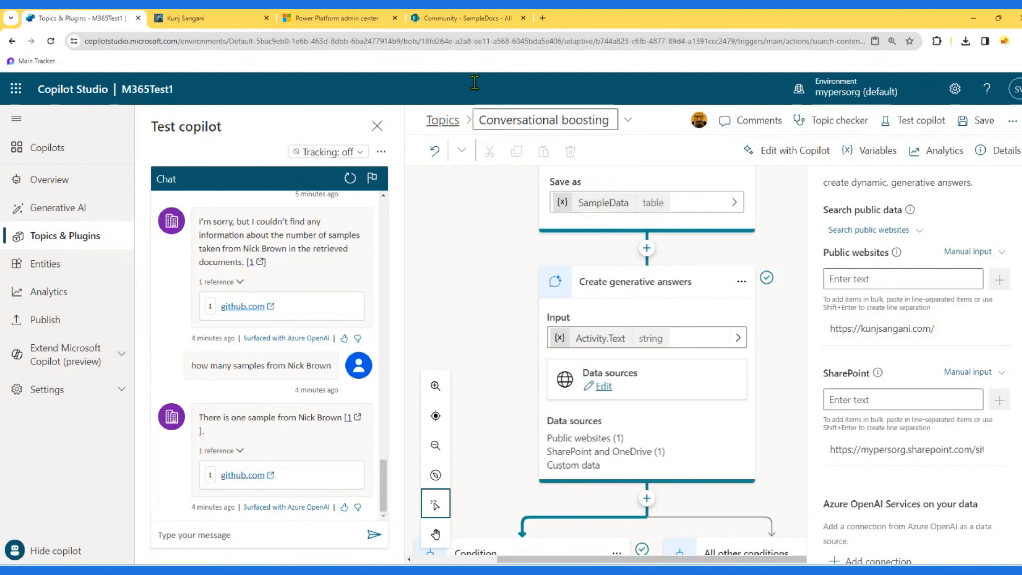
- Compare the node's SharePoint source URL with the Community site's address in the SampleDocs library
left_click(416, 22)
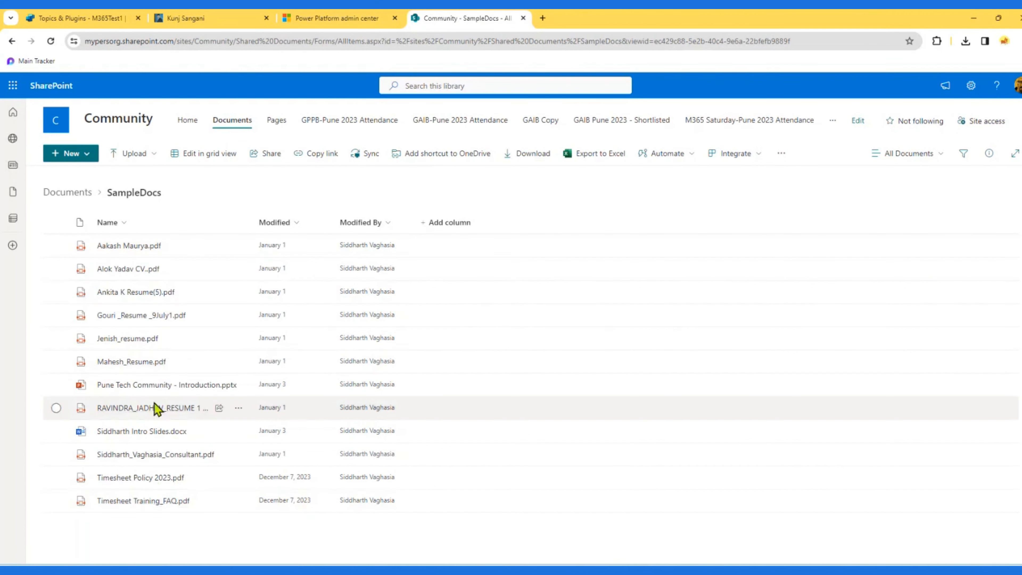
left_click(85, 19)
scroll(878, 394, "down", 2)
left_click(908, 346)
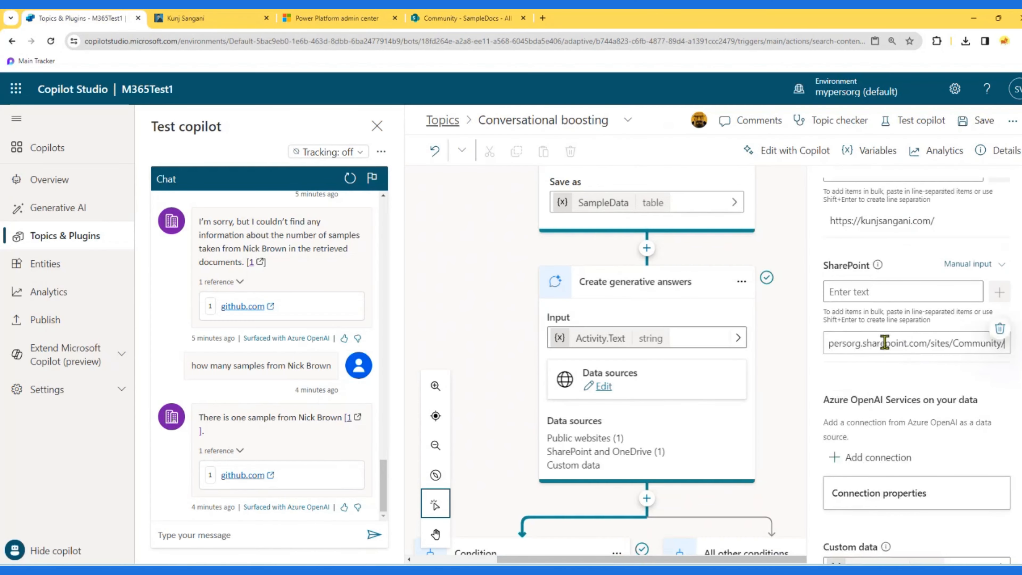
left_click_drag(885, 342, 908, 342)
left_click(974, 339)
double_click(973, 340)
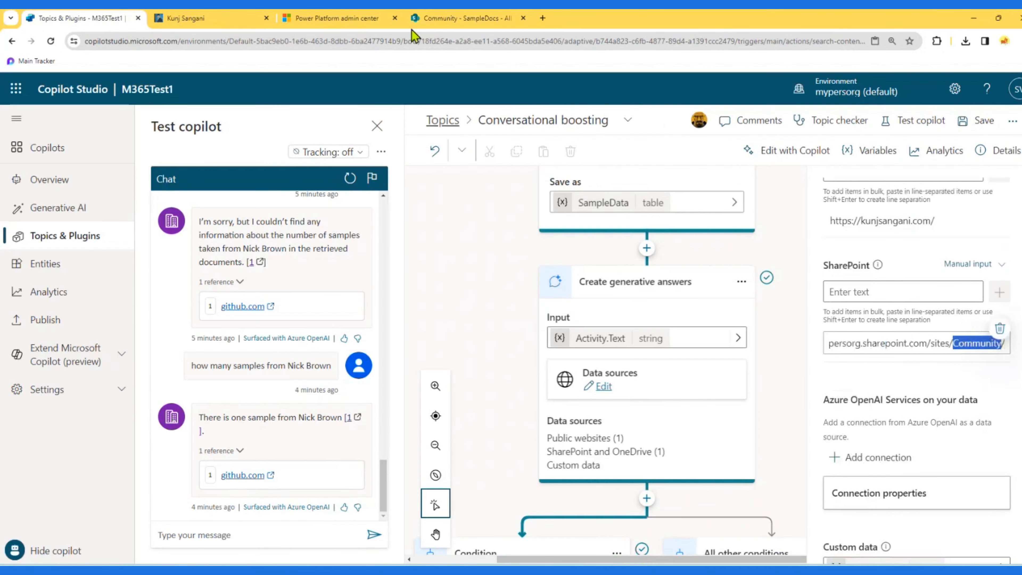
left_click(417, 23)
left_click_drag(233, 41, 132, 42)
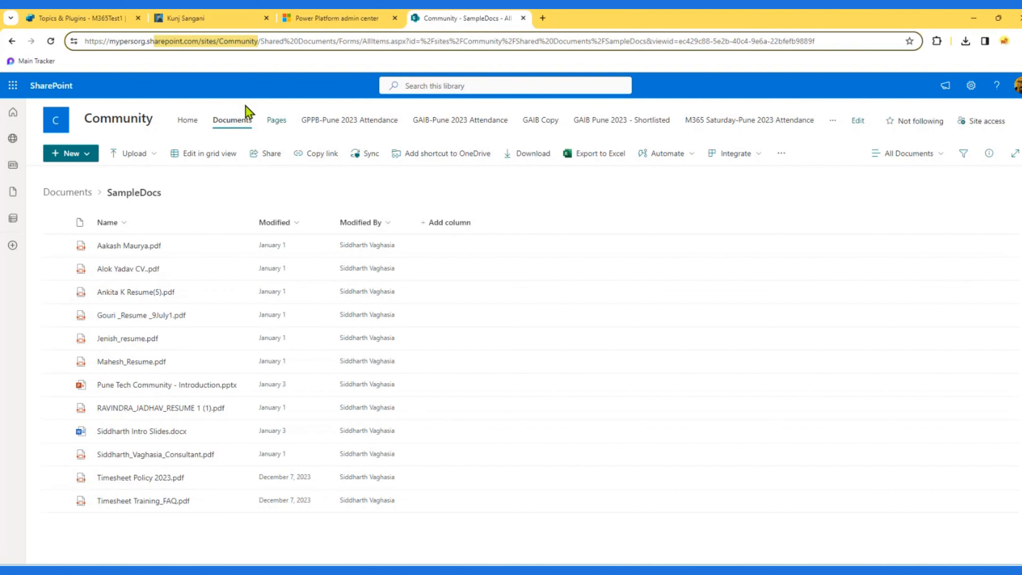
left_click(111, 23)
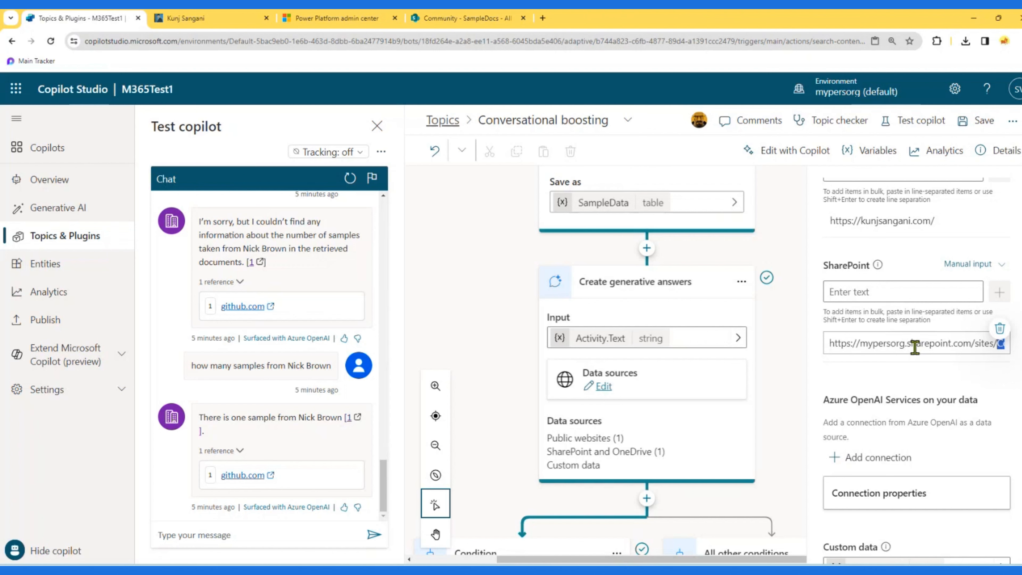
- Review the node's website, SharePoint and SampleData custom data sources and the condition branches that follow it
scroll(911, 354, "down", 2)
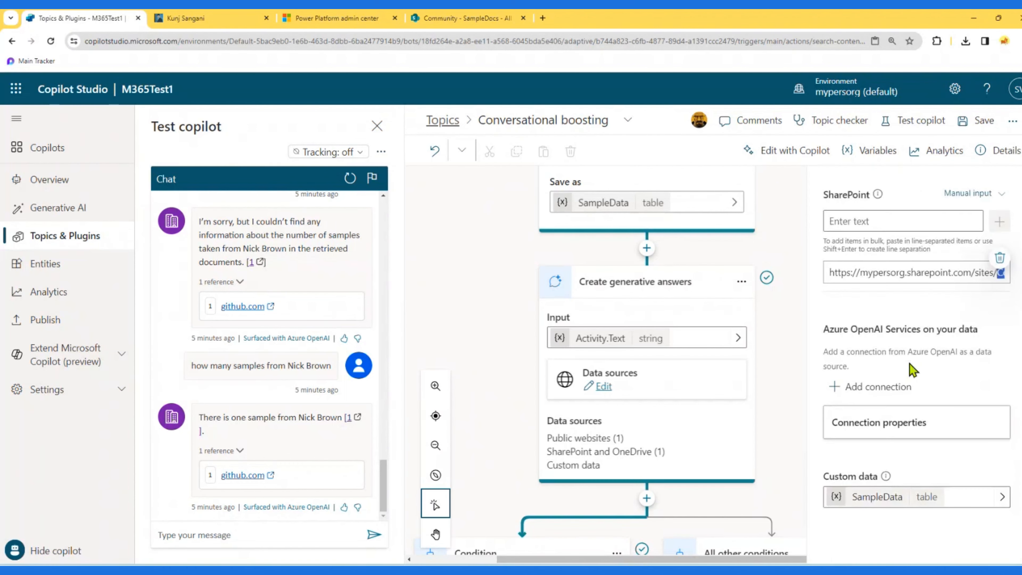
scroll(891, 289, "up", 3)
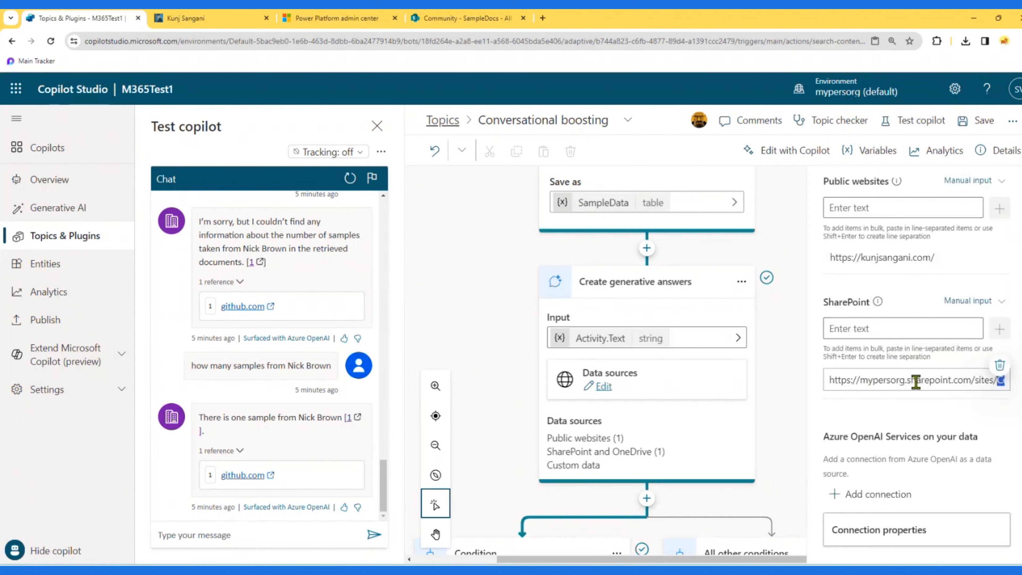
scroll(875, 312, "up", 1)
scroll(875, 312, "up", 2)
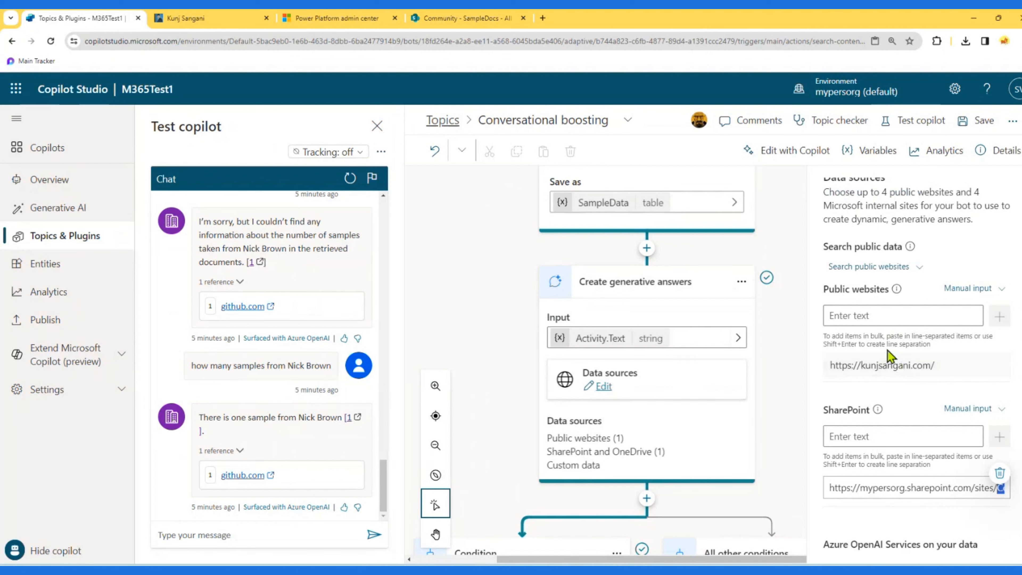
scroll(748, 356, "down", 2)
scroll(773, 346, "up", 1)
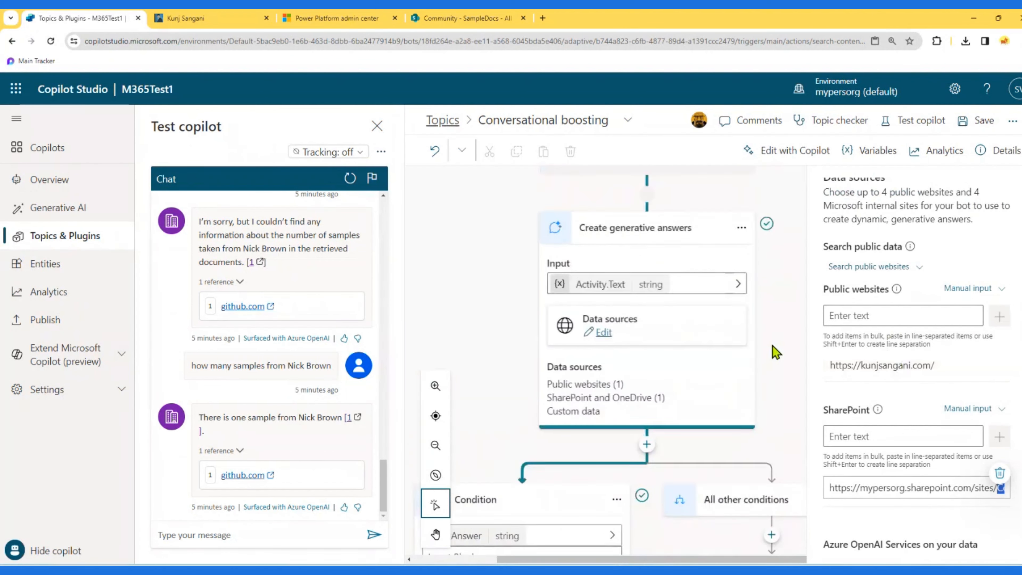
scroll(773, 347, "down", 2)
scroll(877, 474, "down", 5)
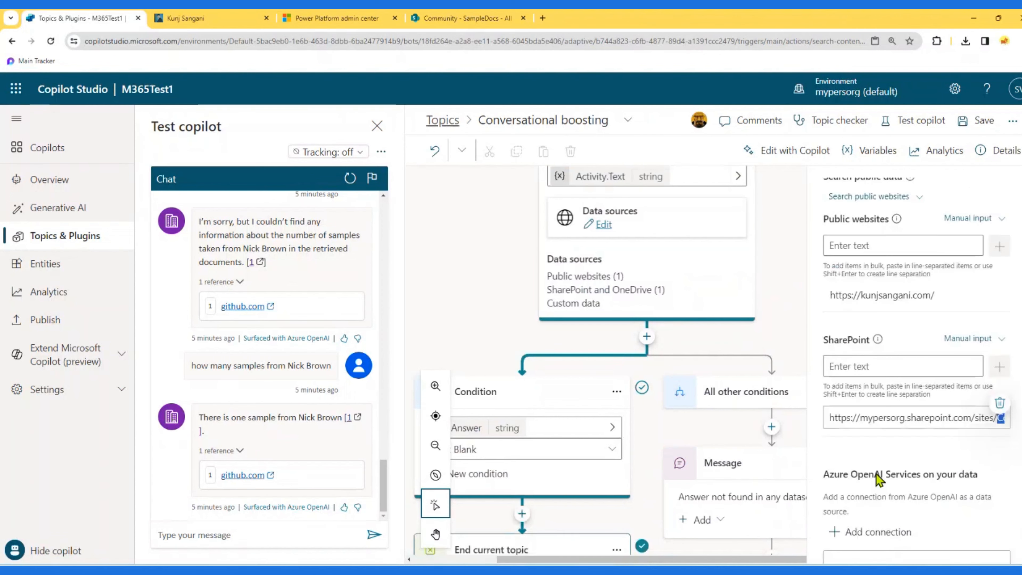
- Examine the Parse value node's JSON input, Table data type and SampleData output, and check the variables available for it
scroll(761, 349, "up", 6)
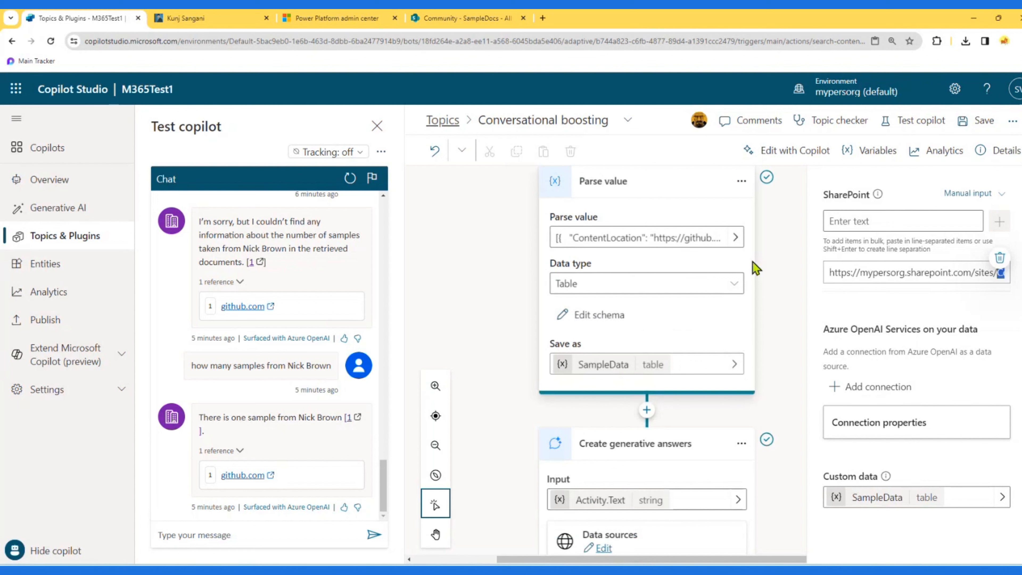
left_click(659, 236)
scroll(704, 320, "up", 2)
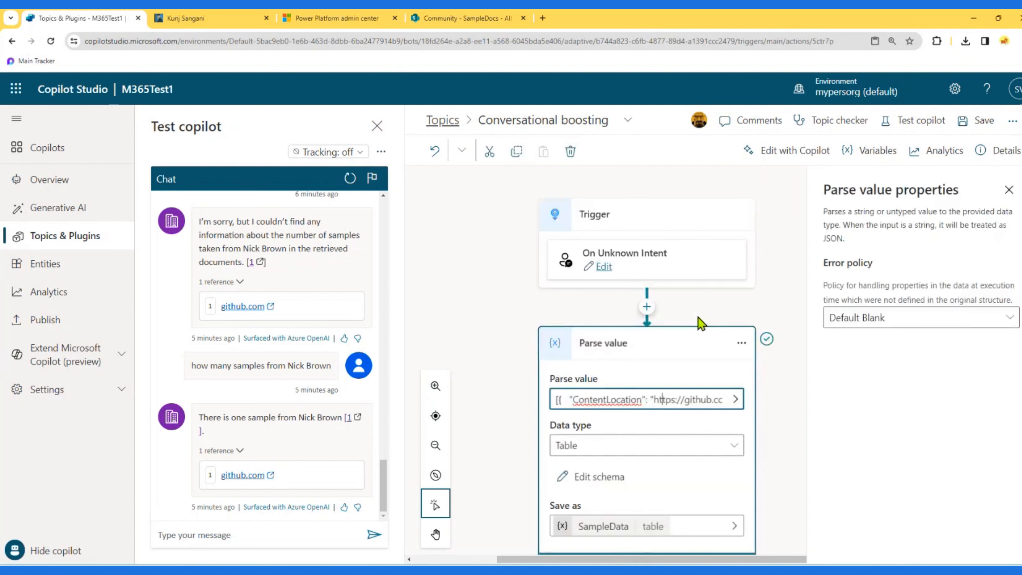
scroll(699, 325, "down", 2)
left_click_drag(584, 294, 671, 299)
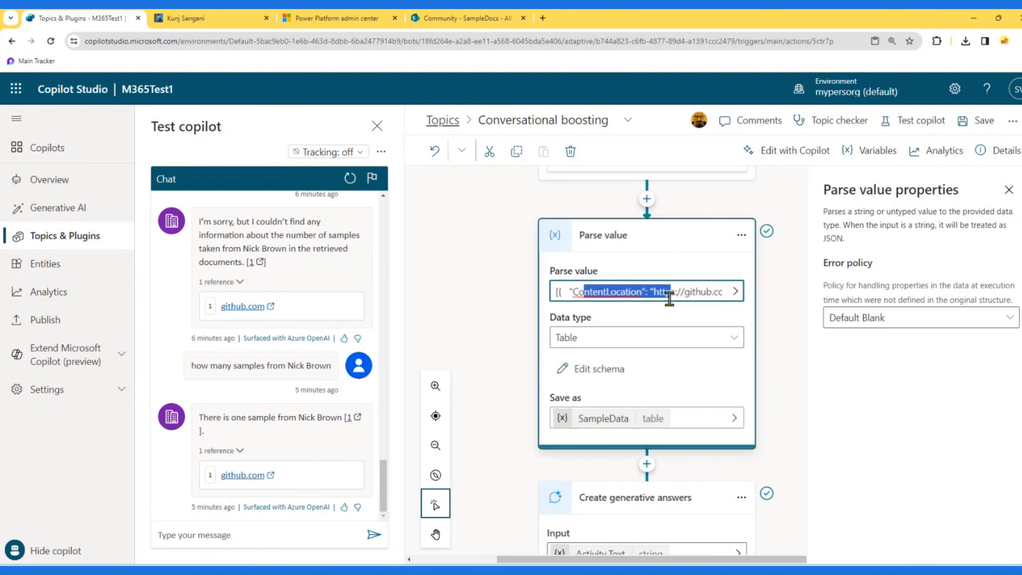
left_click(628, 294)
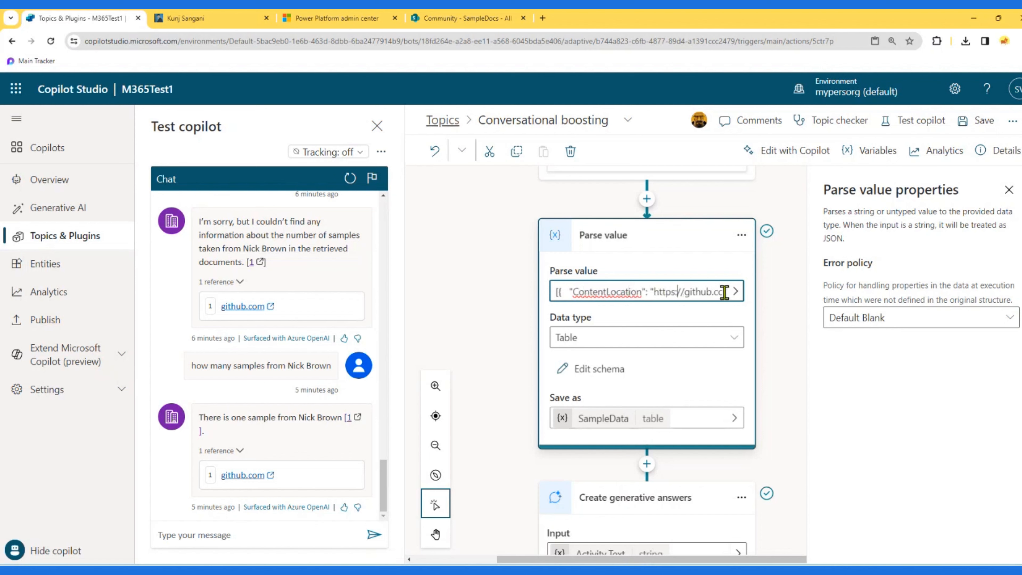
left_click(736, 292)
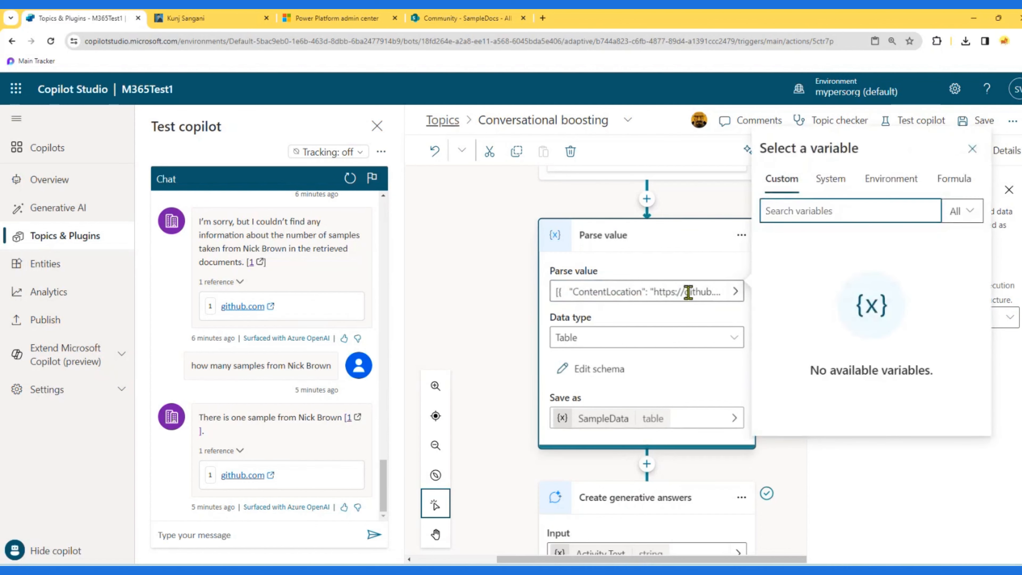
left_click_drag(591, 292, 742, 298)
left_click(634, 290)
left_click(653, 291)
key("ctrl+a")
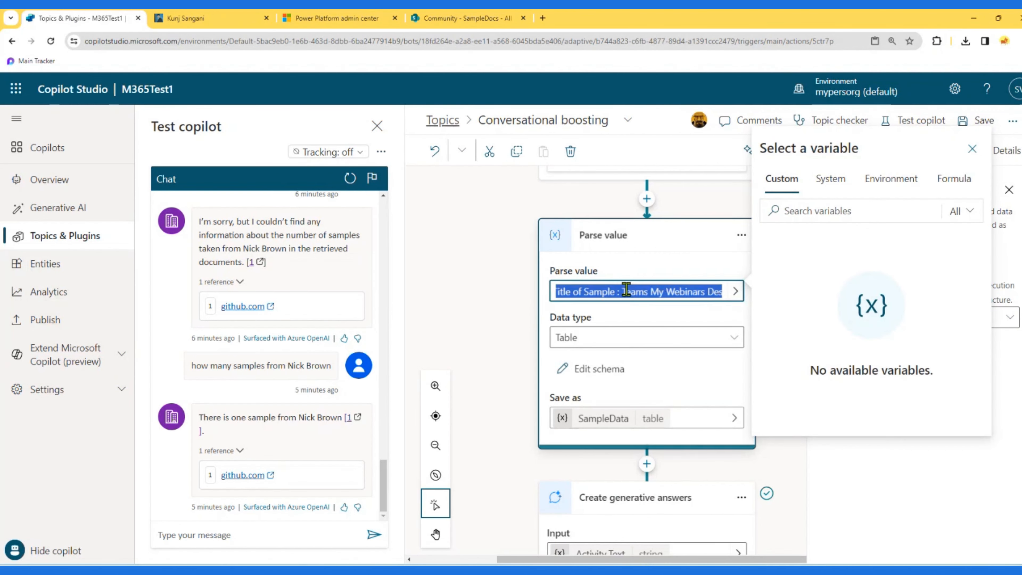
- Switch to Notepad++ and examine the ContentLocation and Content properties across the records of the sample JSON on line 16
key("alt+Tab")
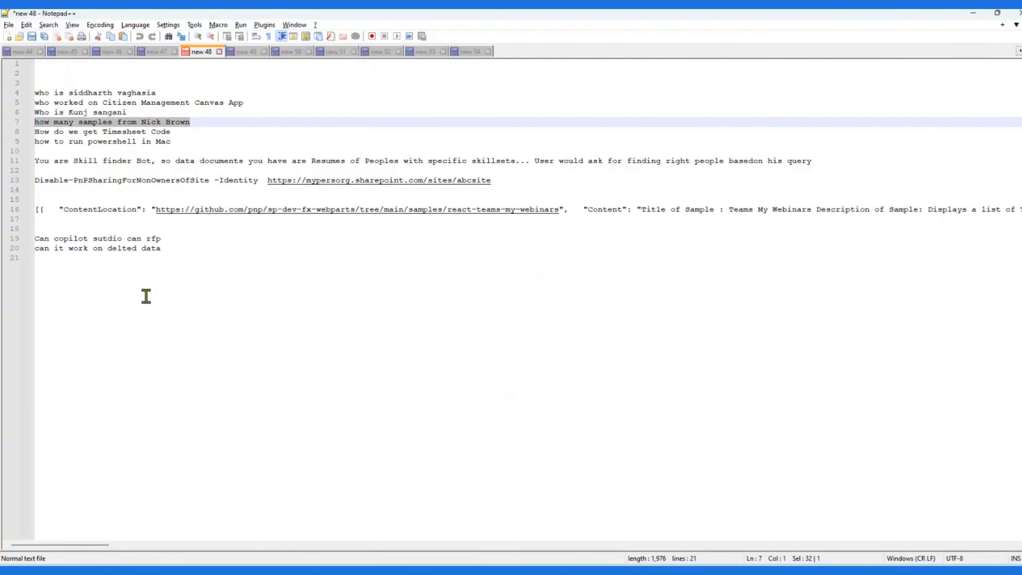
left_click(197, 274)
double_click(87, 209)
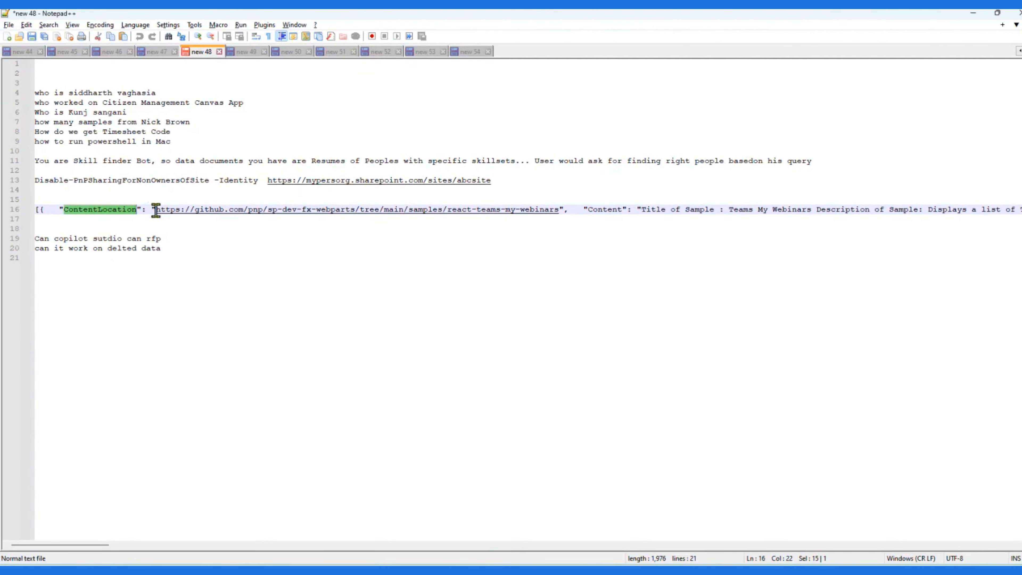
left_click_drag(589, 209, 632, 209)
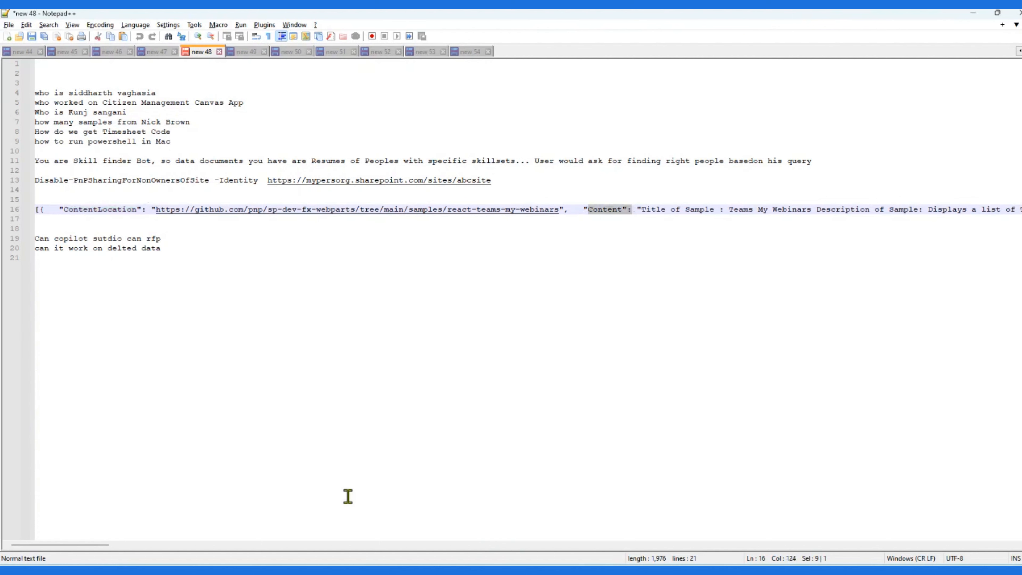
left_click_drag(81, 546, 292, 536)
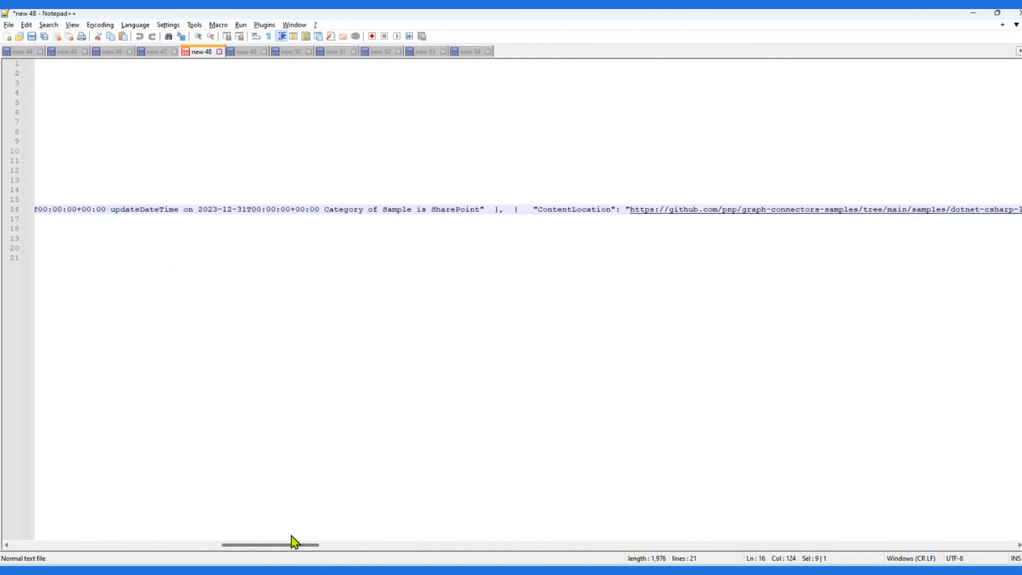
left_click_drag(291, 535, 85, 541)
left_click(146, 265)
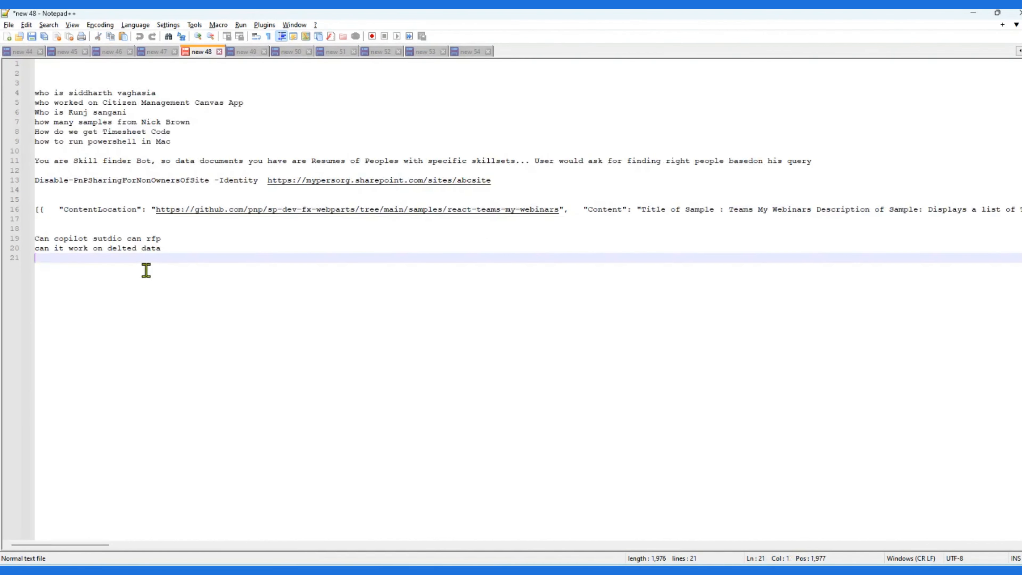
- Inspect the first JSON record's location and content fields through to its author and date details
double_click(119, 212)
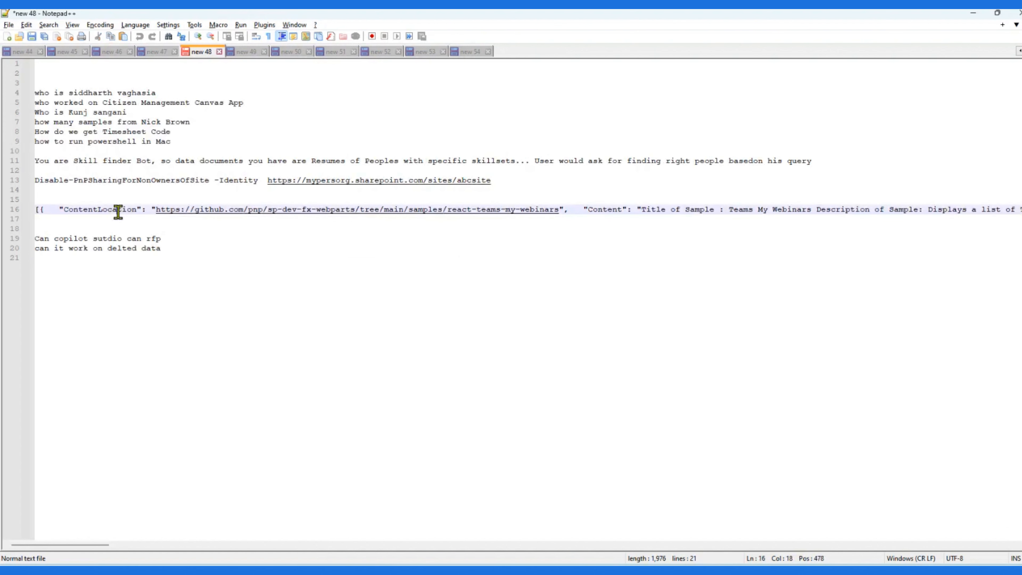
double_click(603, 208)
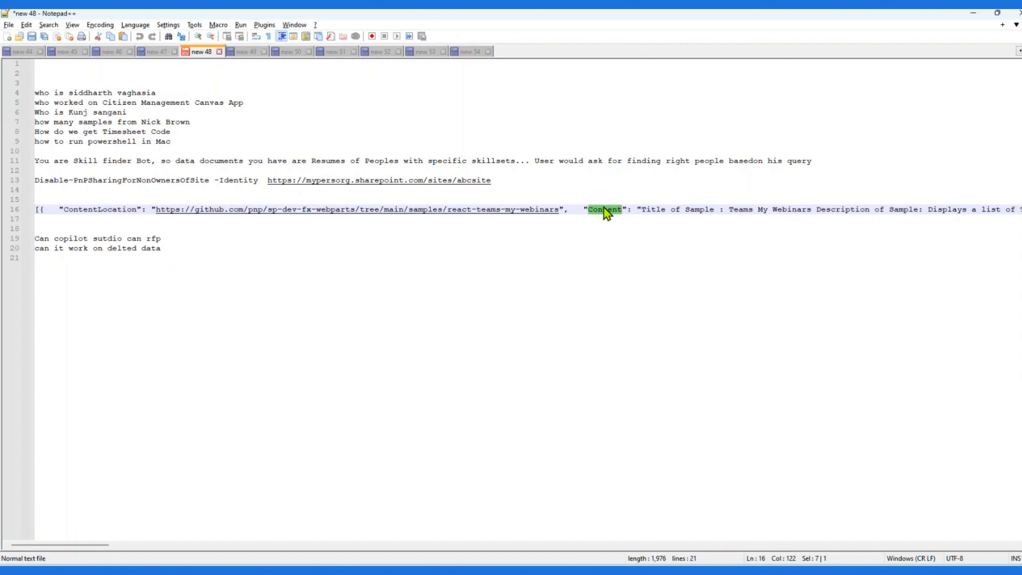
left_click_drag(83, 544, 218, 543)
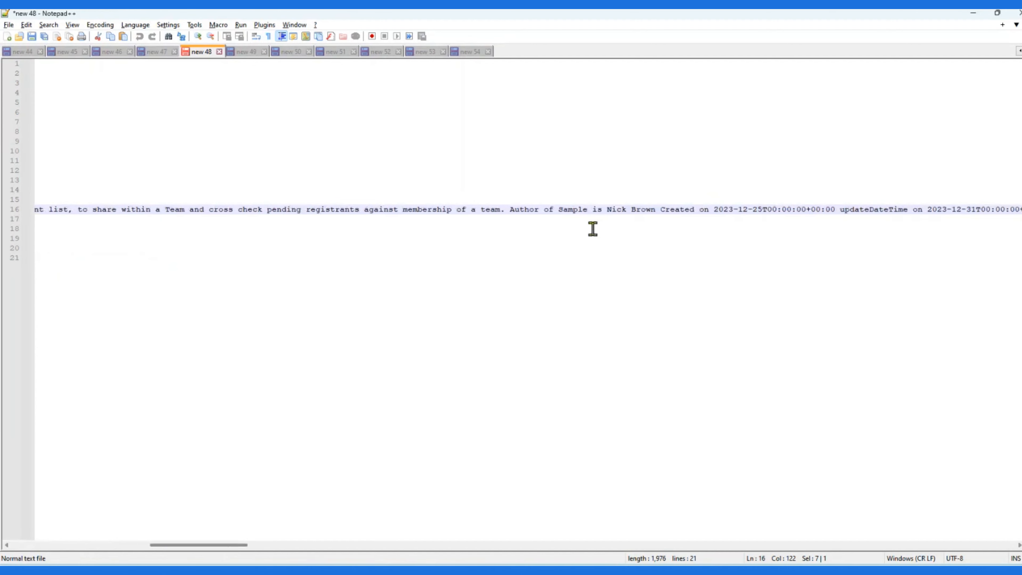
- Examine the author, title and ContentLocation text of the first JSON record on line 16
left_click_drag(509, 209, 631, 209)
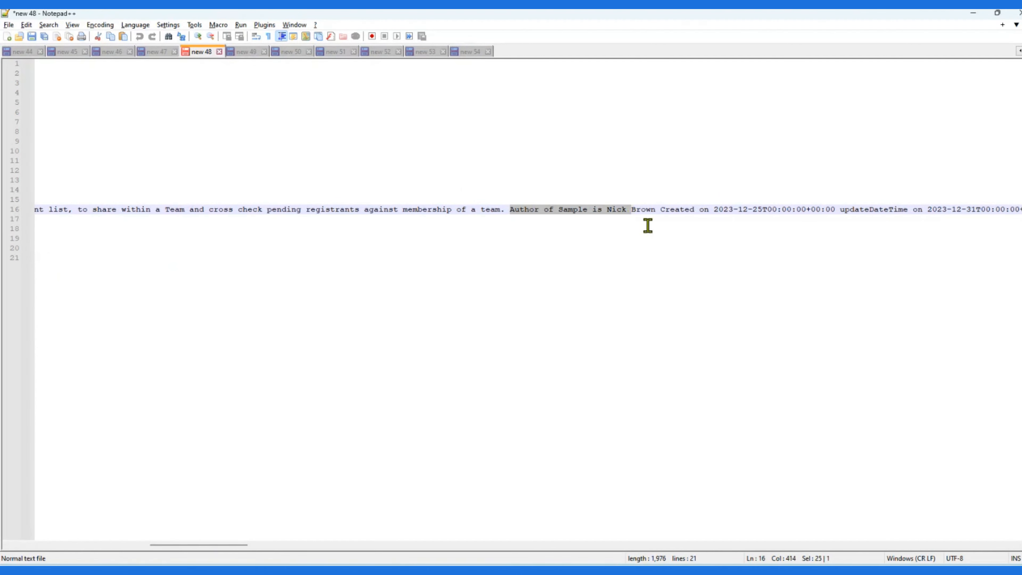
left_click(657, 221)
left_click(662, 209)
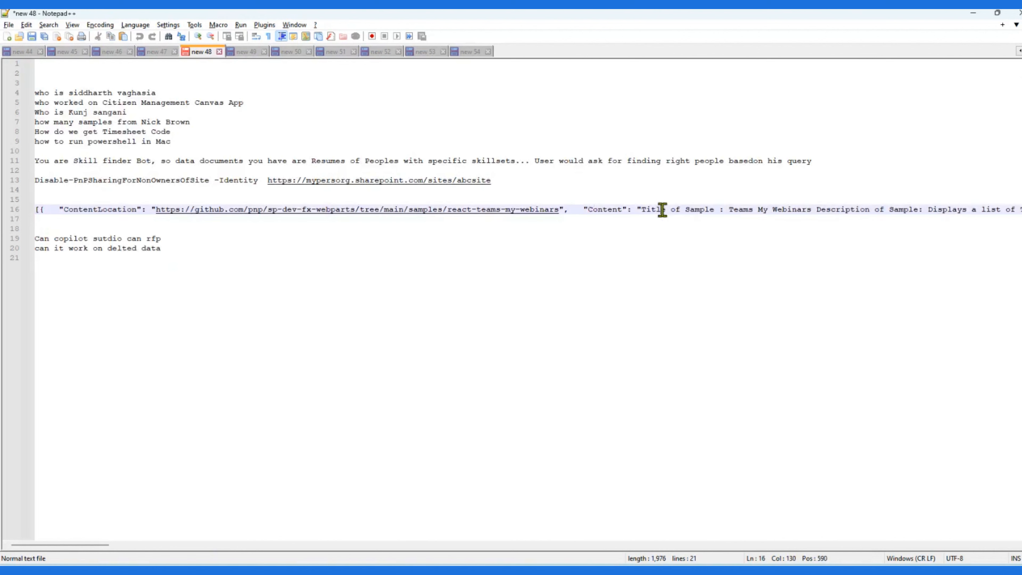
left_click_drag(98, 545, 61, 545)
left_click_drag(641, 210, 820, 210)
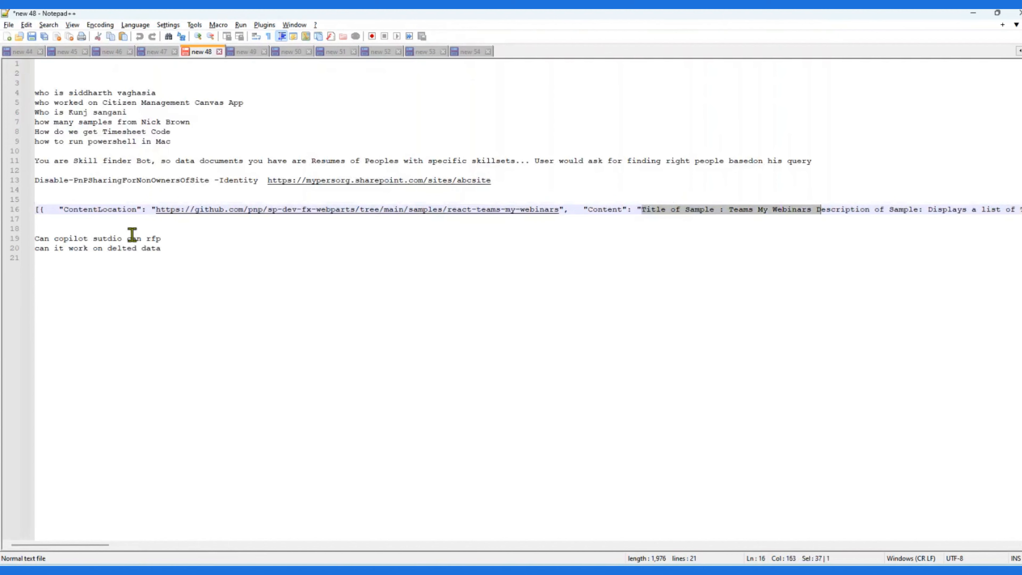
double_click(98, 210)
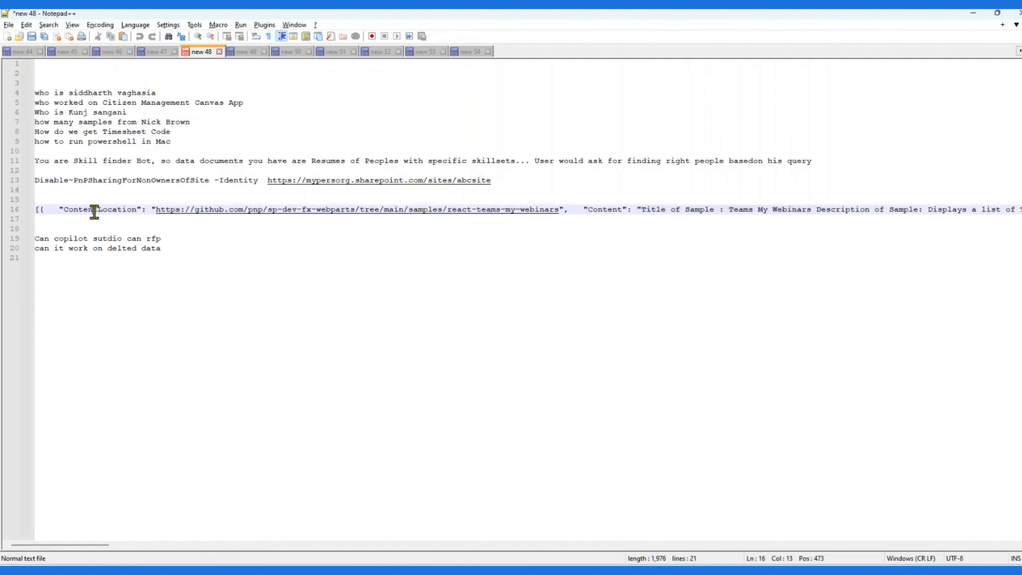
left_click(482, 248)
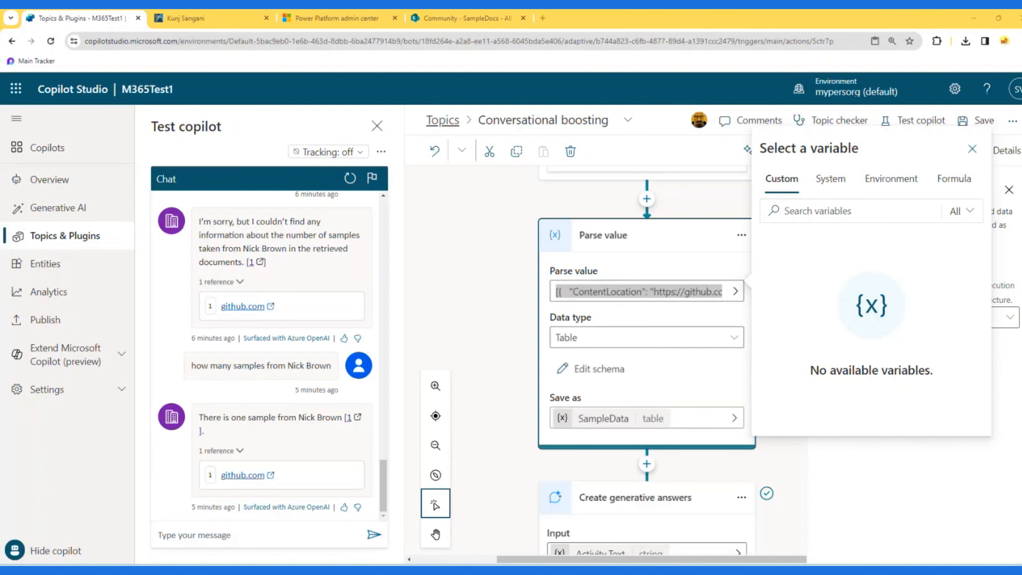
- Return to Copilot Studio, close the variable picker and Properties pane, and review the data sources of the Create generative answers node
left_click(702, 219)
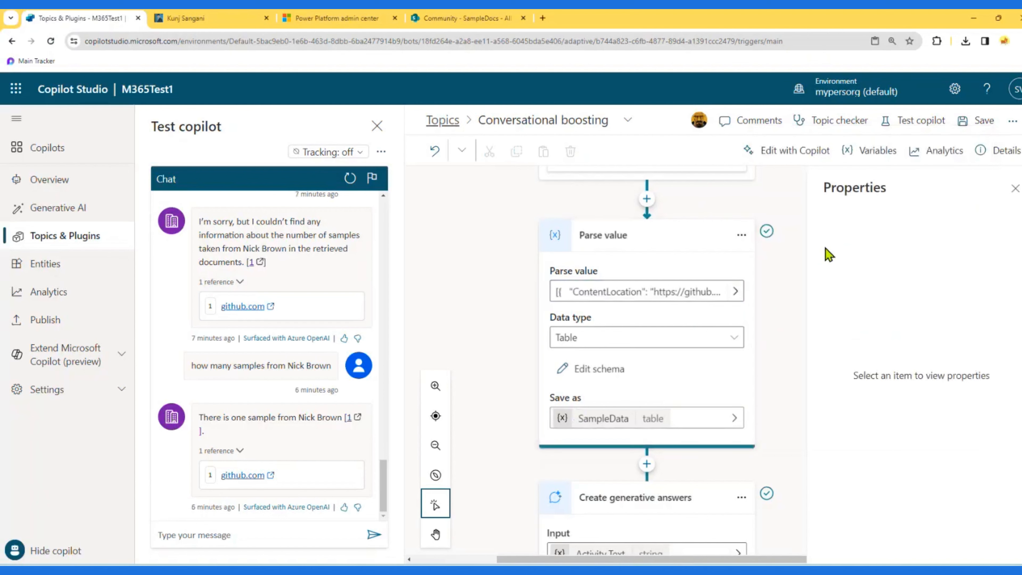
left_click(1015, 188)
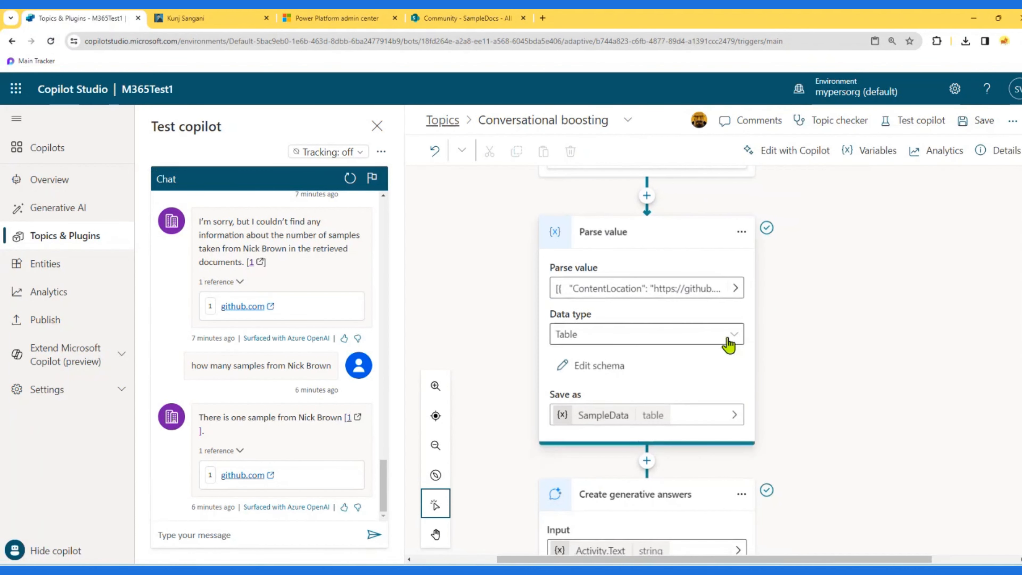
scroll(759, 331, "down", 5)
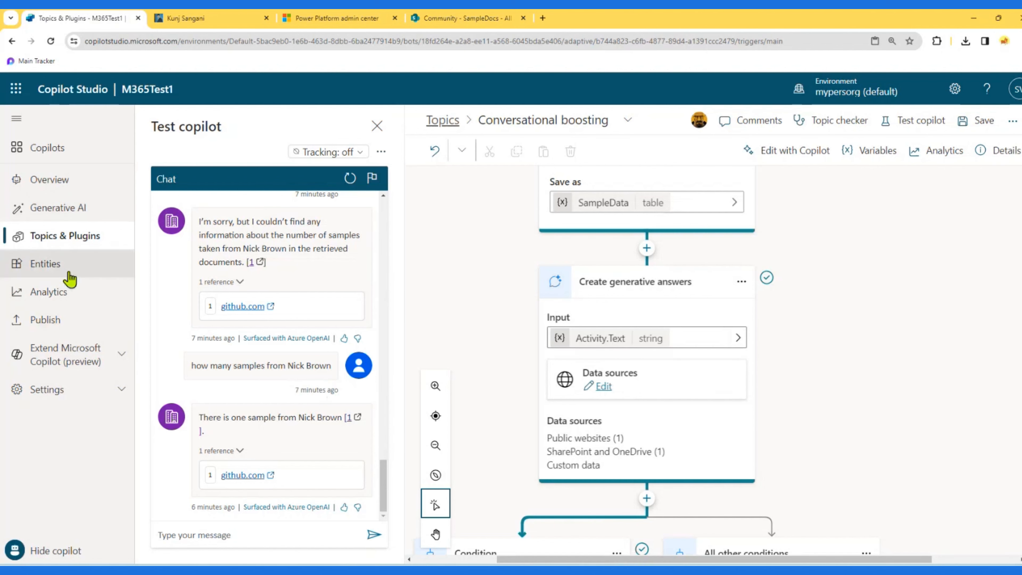
- Leave the topic without saving and open the Authentication options in the copilot's Security settings
left_click(64, 391)
scroll(81, 387, "down", 3)
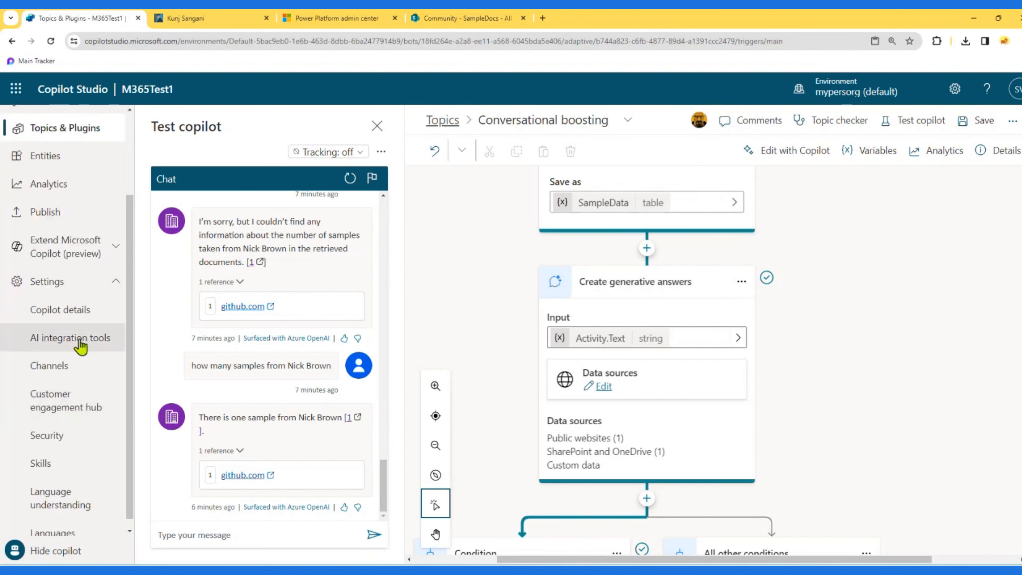
left_click(46, 423)
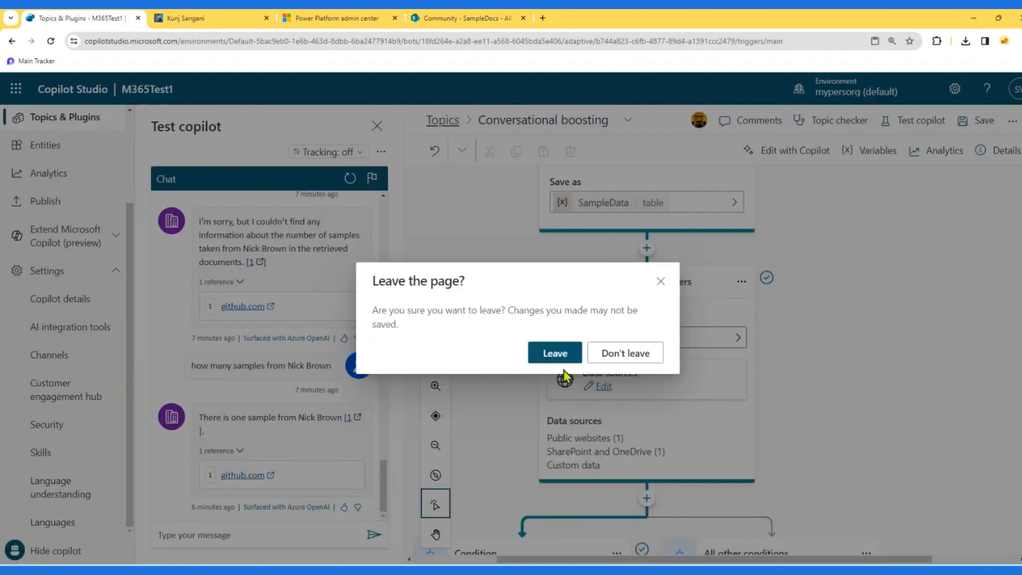
left_click(551, 354)
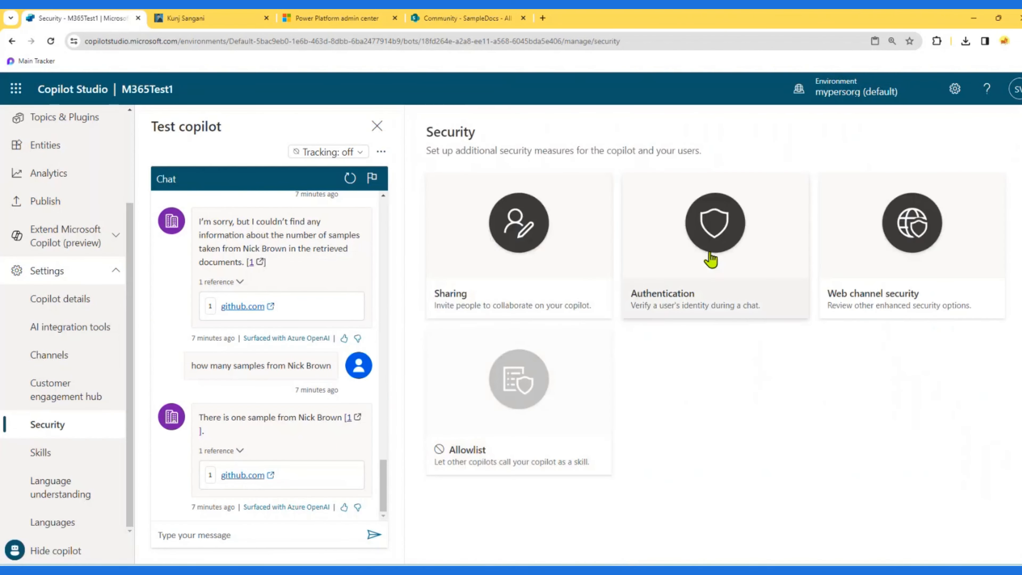
left_click(712, 259)
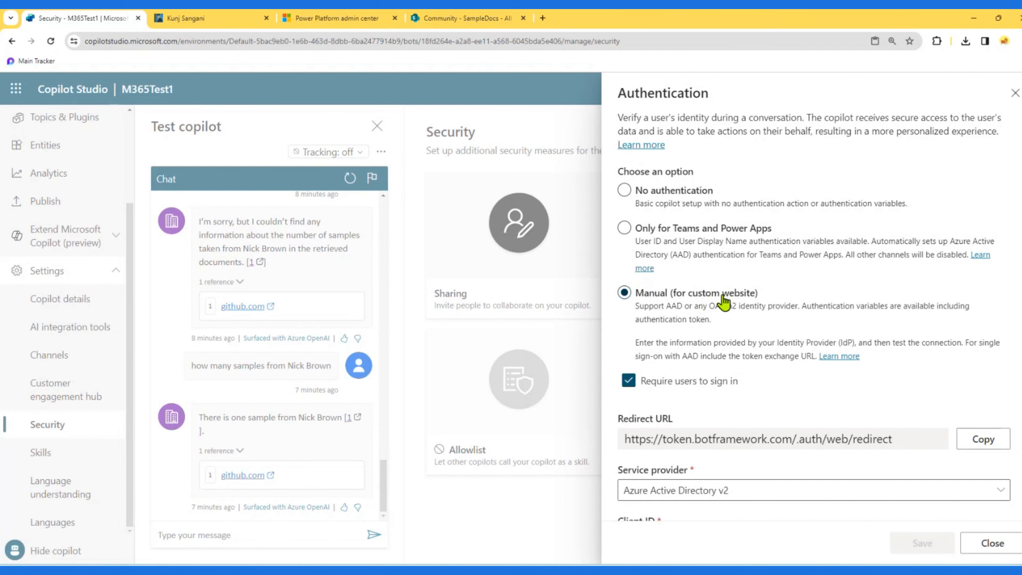
- Review the Manual (for custom website) authentication fields, from the redirect URL and service provider to the scopes
scroll(722, 310, "down", 2)
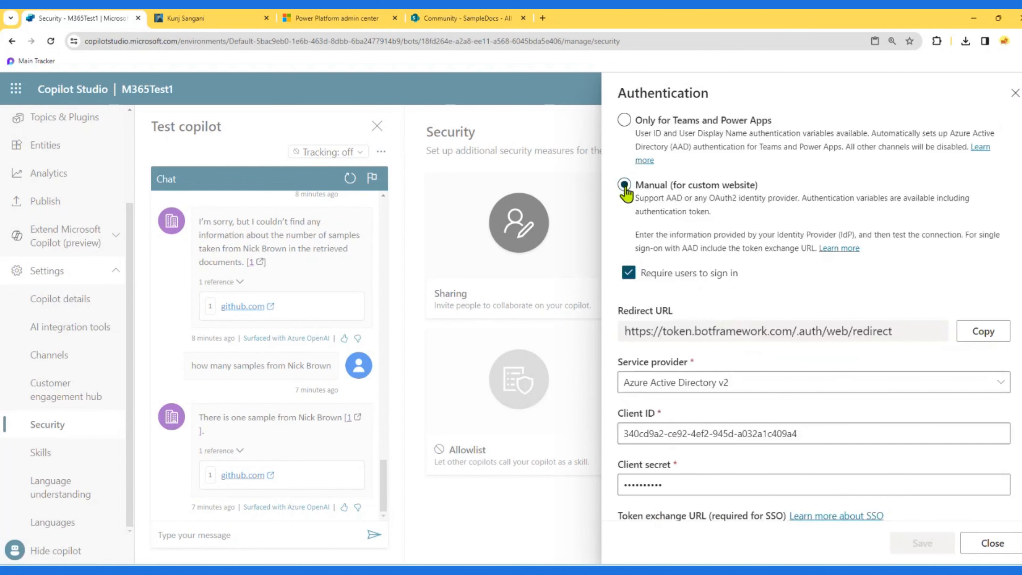
scroll(720, 331, "down", 1)
scroll(682, 319, "down", 2)
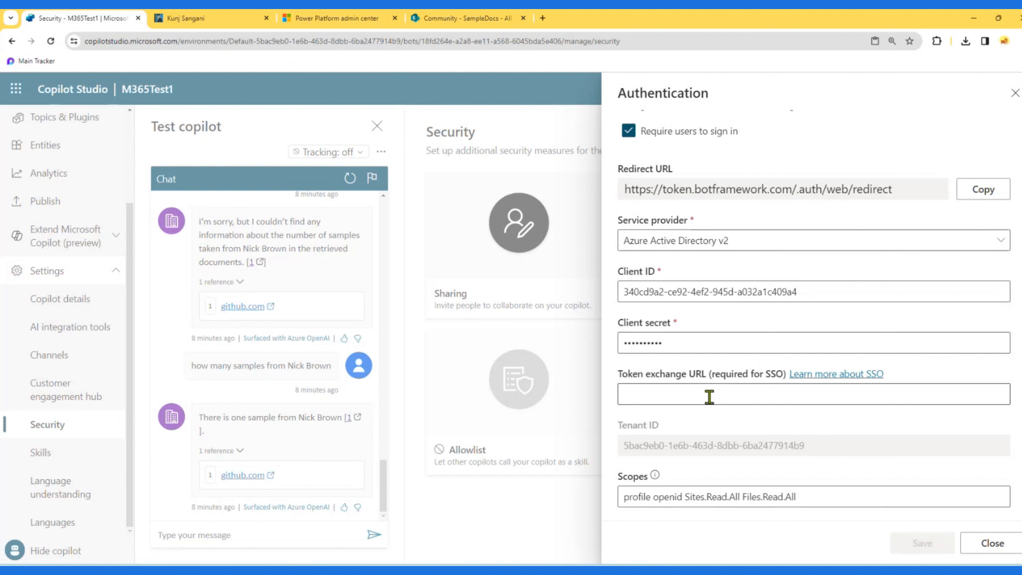
- Copy the Client ID from the authentication settings and open portal.azure.com in a new browser tab
left_click_drag(832, 286, 570, 294)
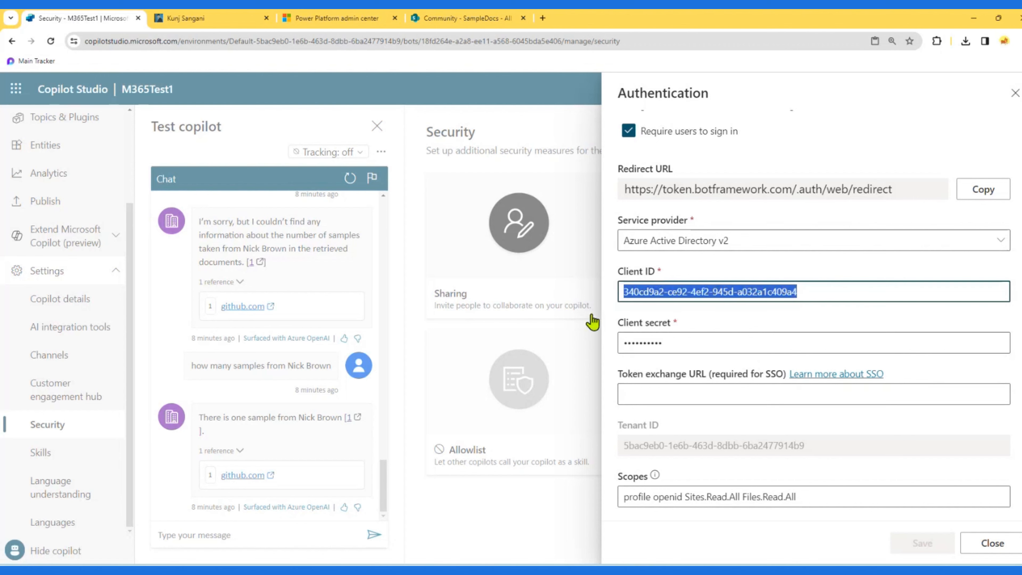
key("ctrl+t")
type("p")
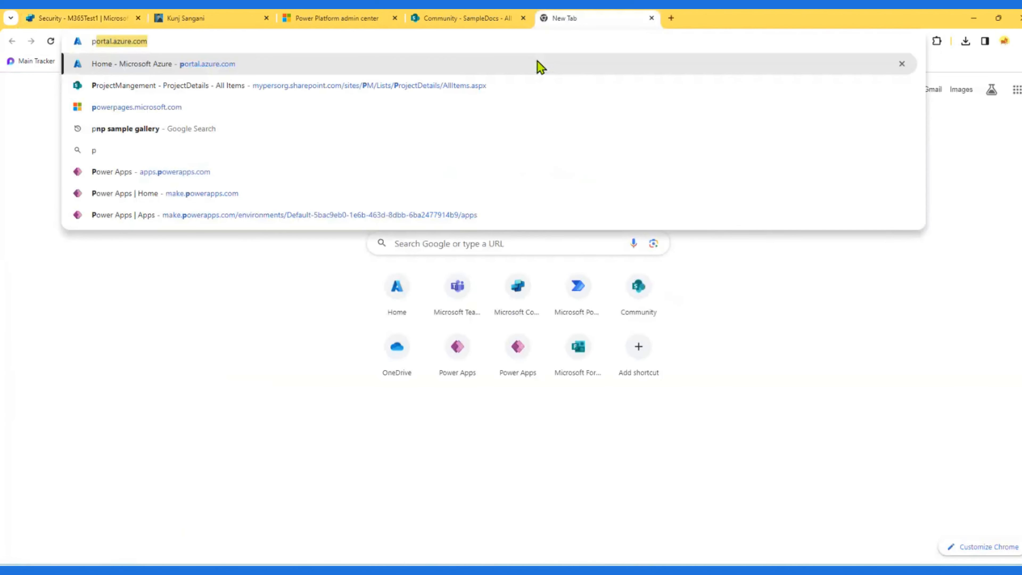
key("Delete")
key("Down")
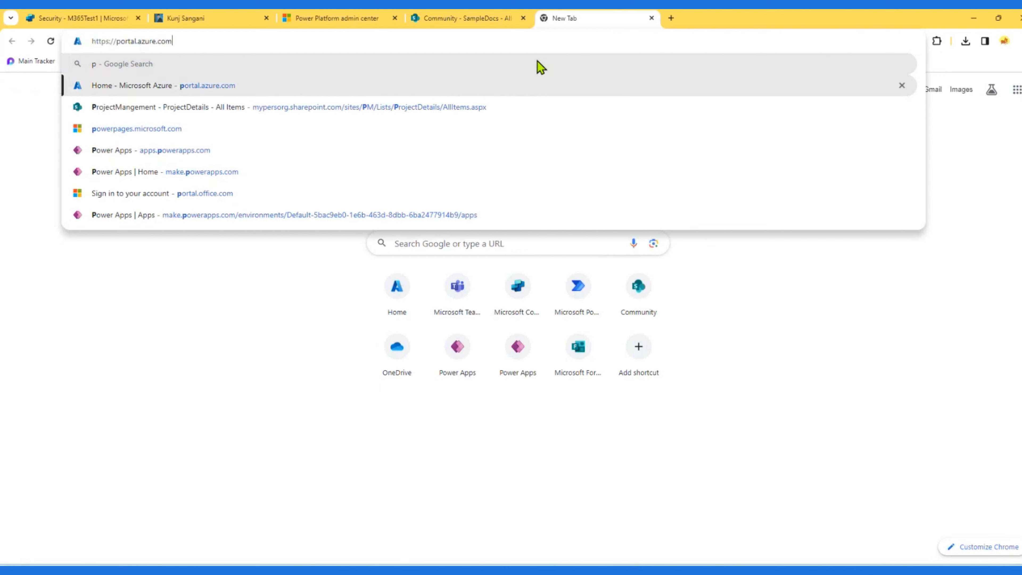
key("Return")
- Check the client fields and Scopes entry in the copilot's Authentication settings, and return to the Azure portal
left_click(95, 27)
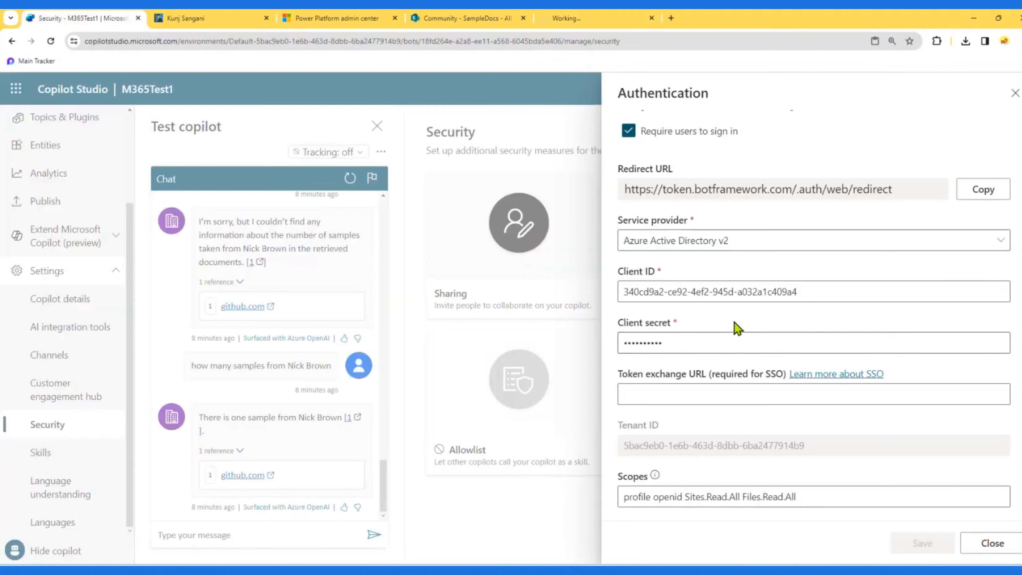
left_click(685, 496)
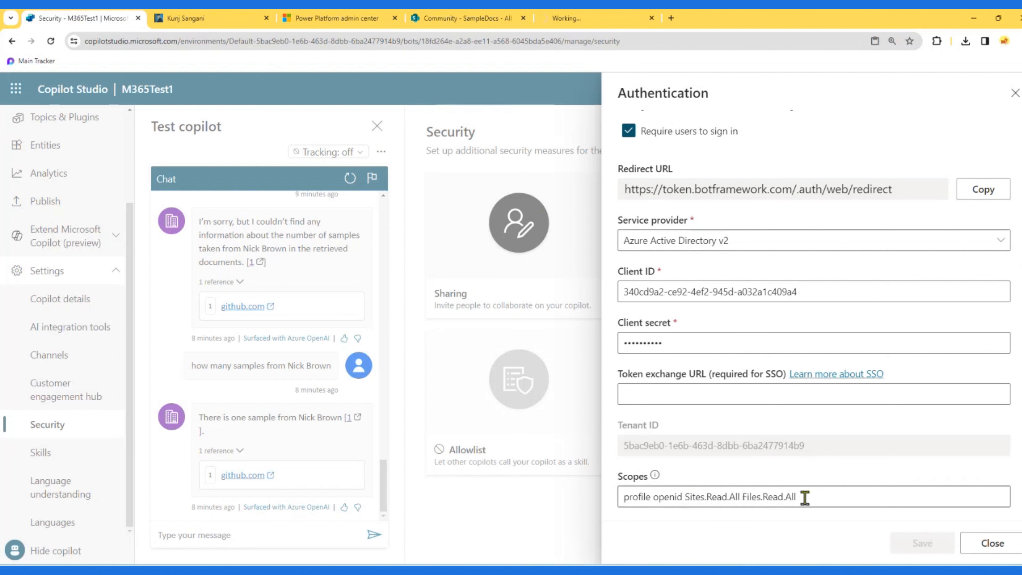
left_click(636, 25)
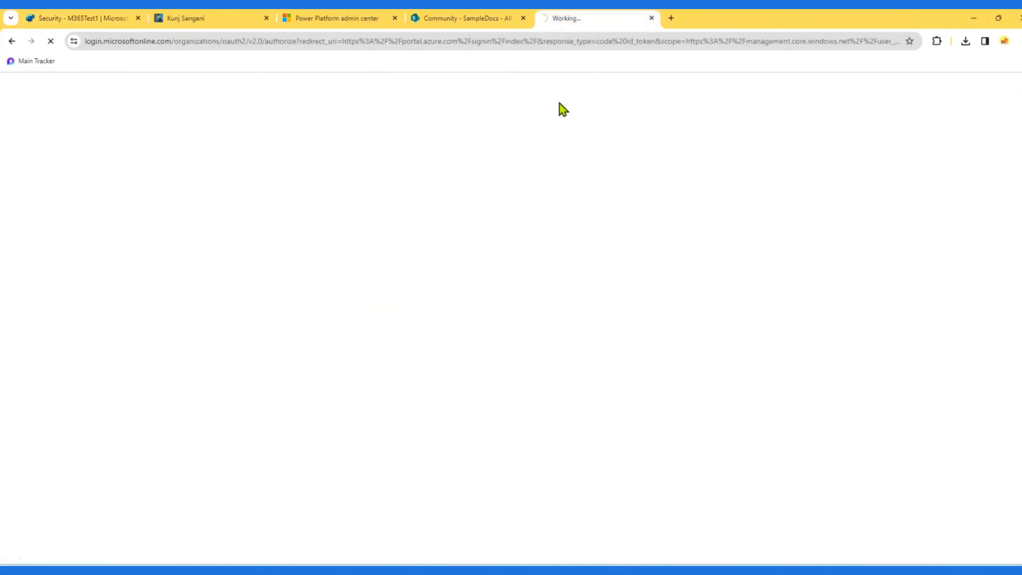
left_click(91, 20)
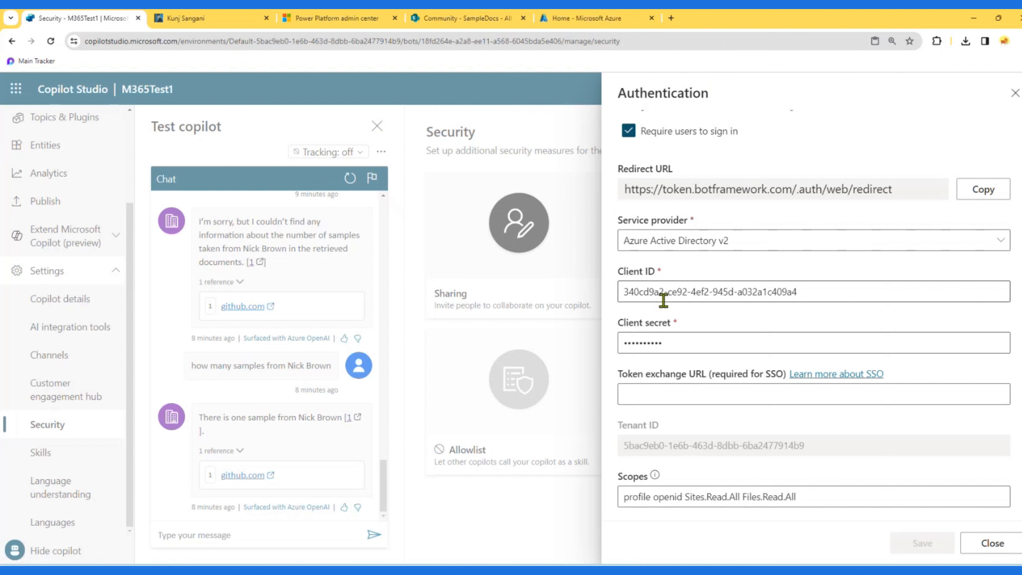
left_click(614, 21)
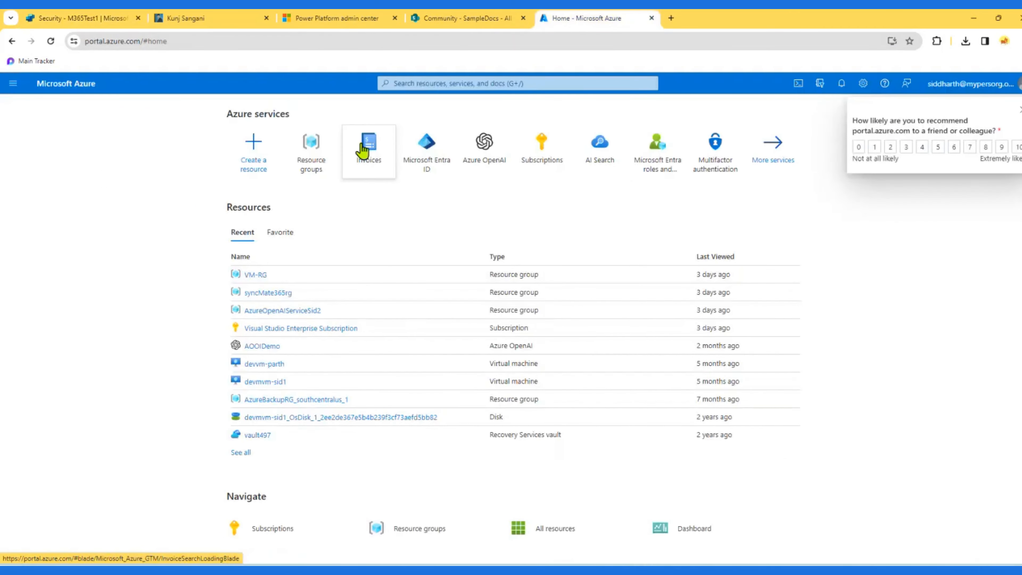
- Try to list all app registrations of the Default Directory in Microsoft Entra ID
left_click(431, 159)
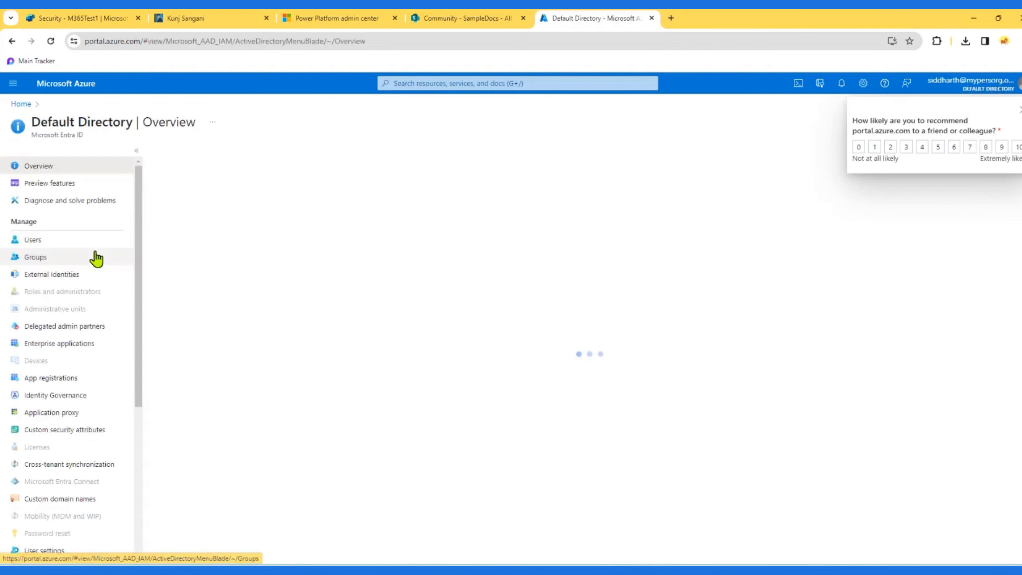
left_click(57, 378)
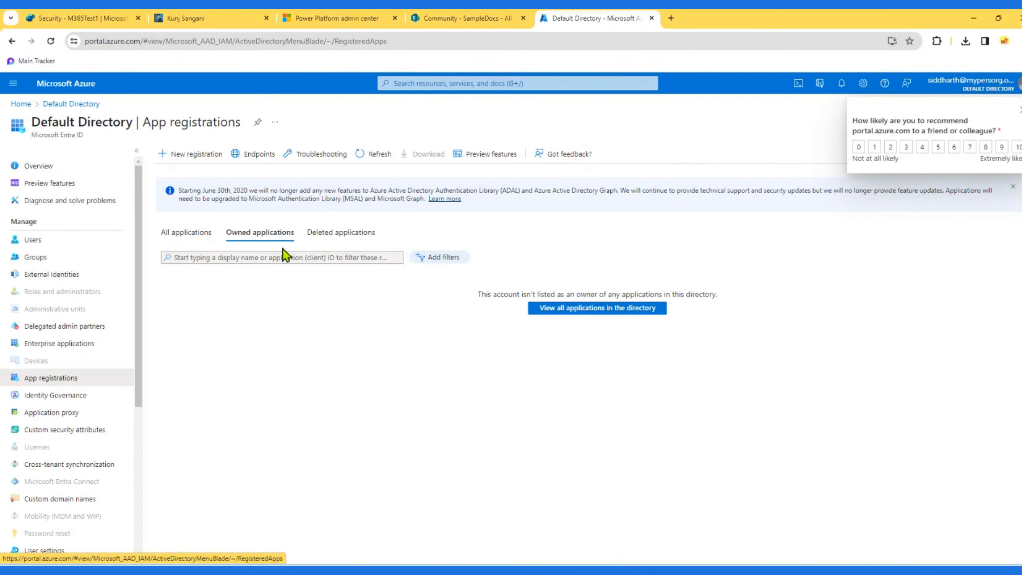
left_click(574, 311)
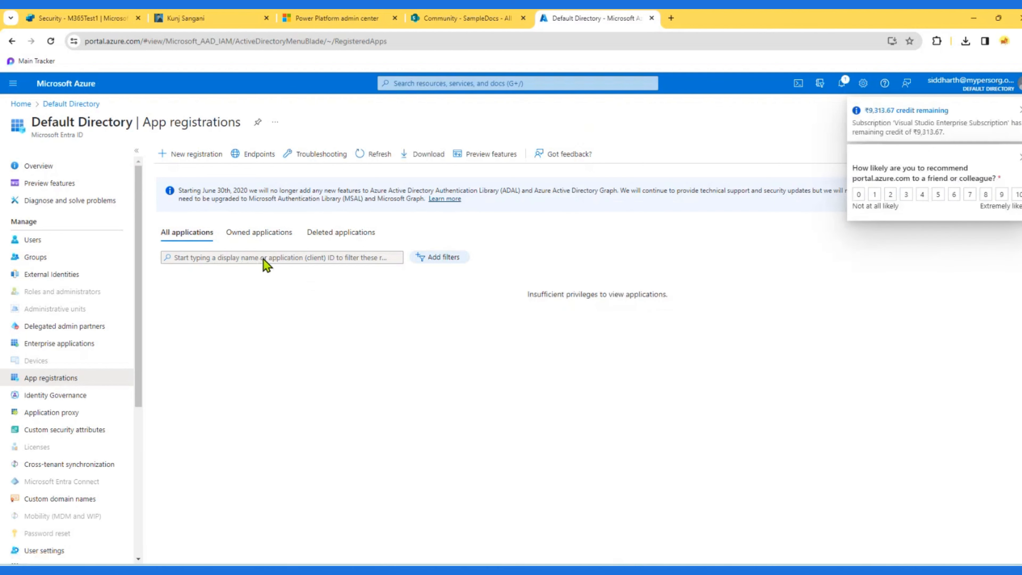
- Switch the Azure portal from the Default Directory to the mypersorg directory
left_click(974, 92)
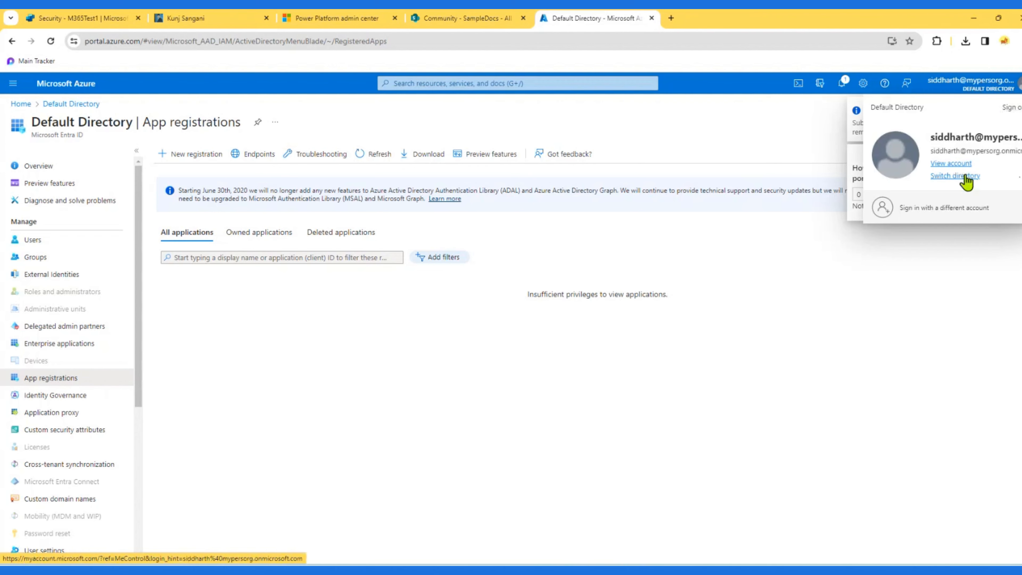
left_click(961, 176)
scroll(582, 338, "down", 1)
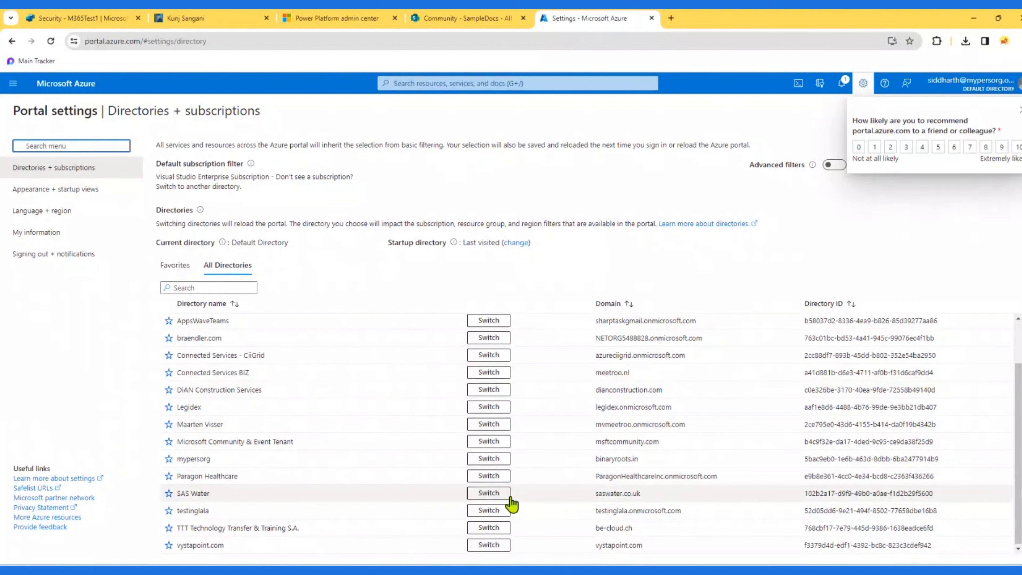
scroll(517, 410, "up", 1)
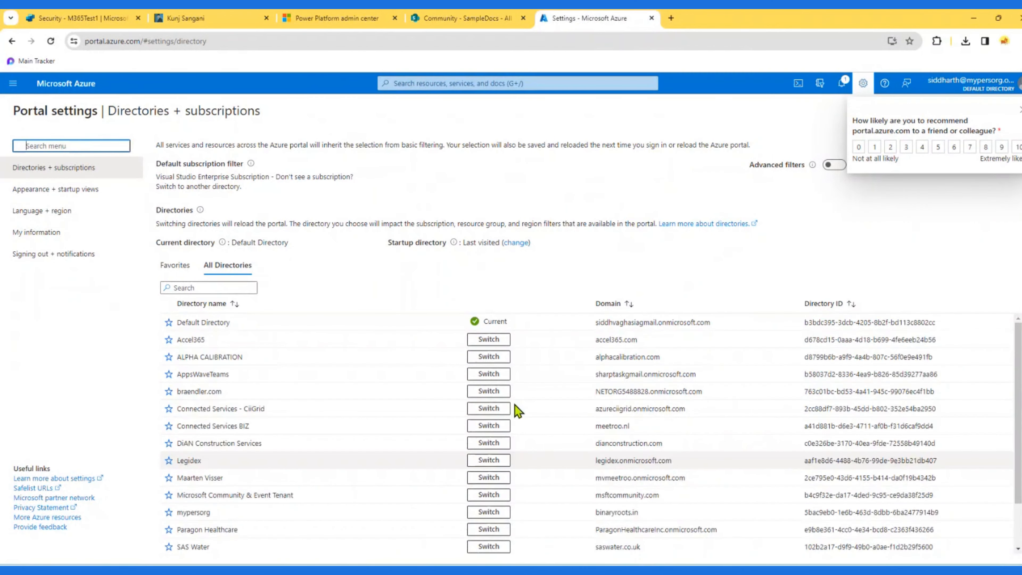
left_click(497, 512)
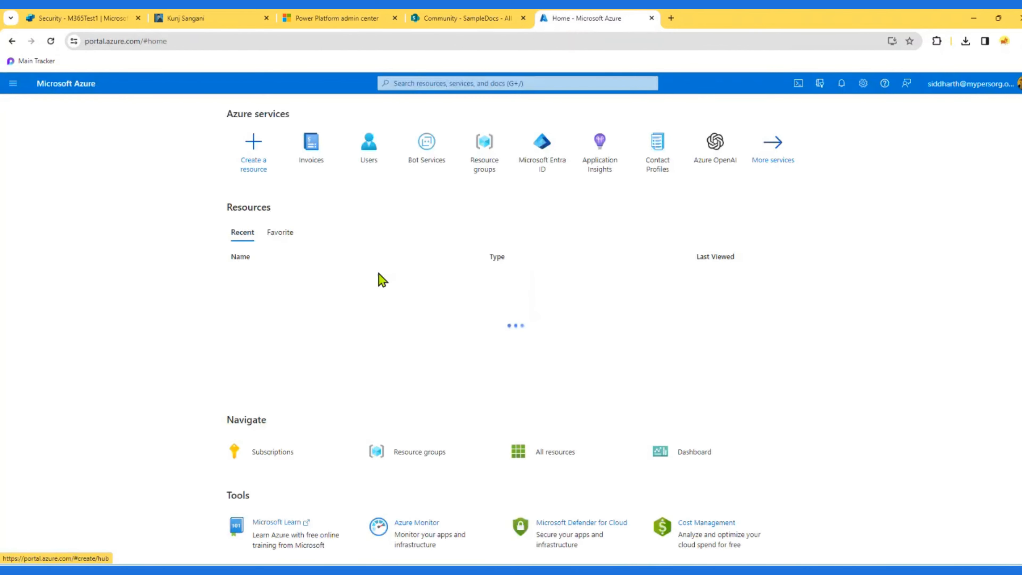
- Open the app registrations in mypersorg's Microsoft Entra ID and filter the owned applications by the copilot's client ID
left_click(549, 154)
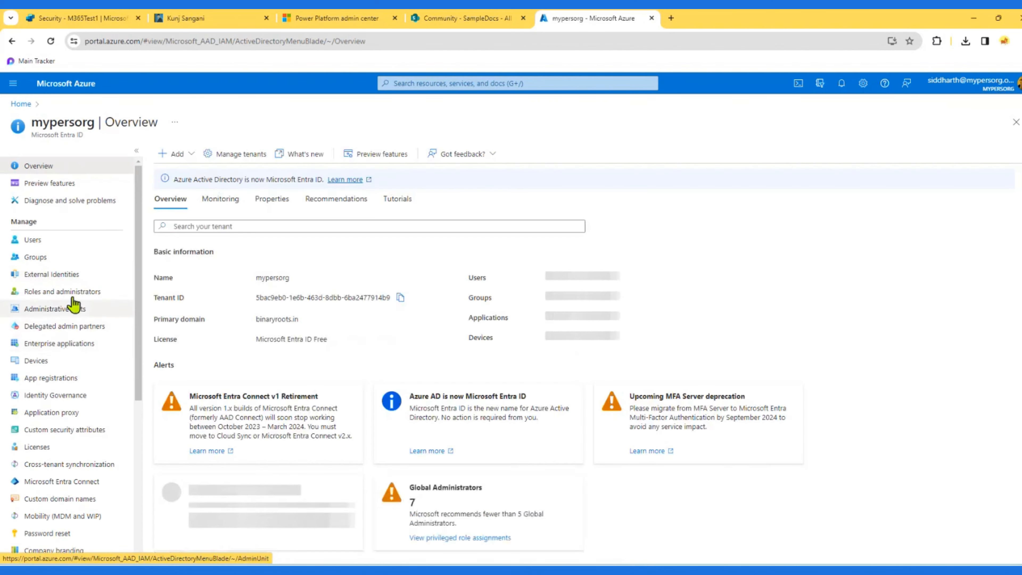
left_click(60, 377)
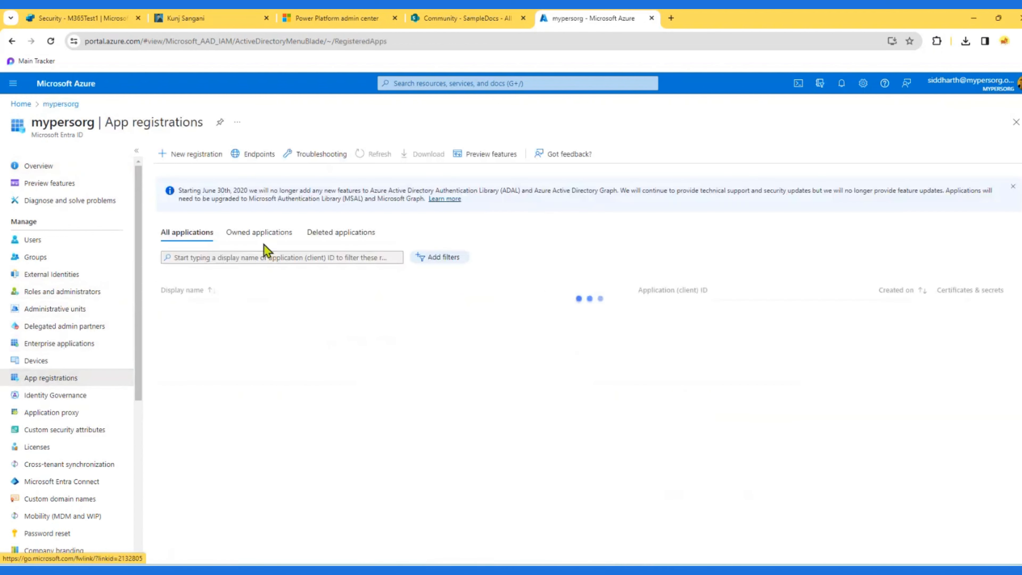
left_click(264, 242)
left_click(211, 258)
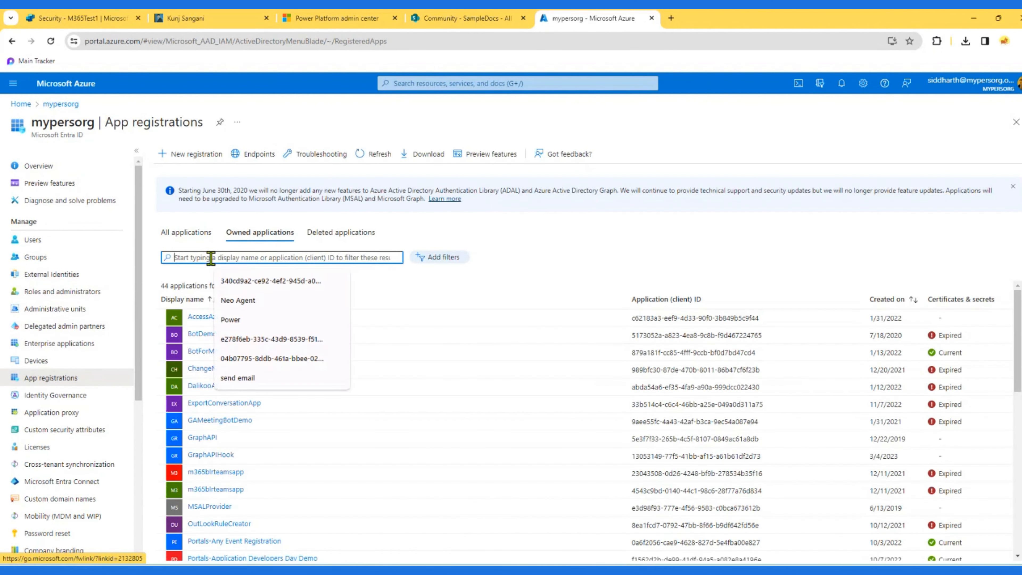
left_click(331, 279)
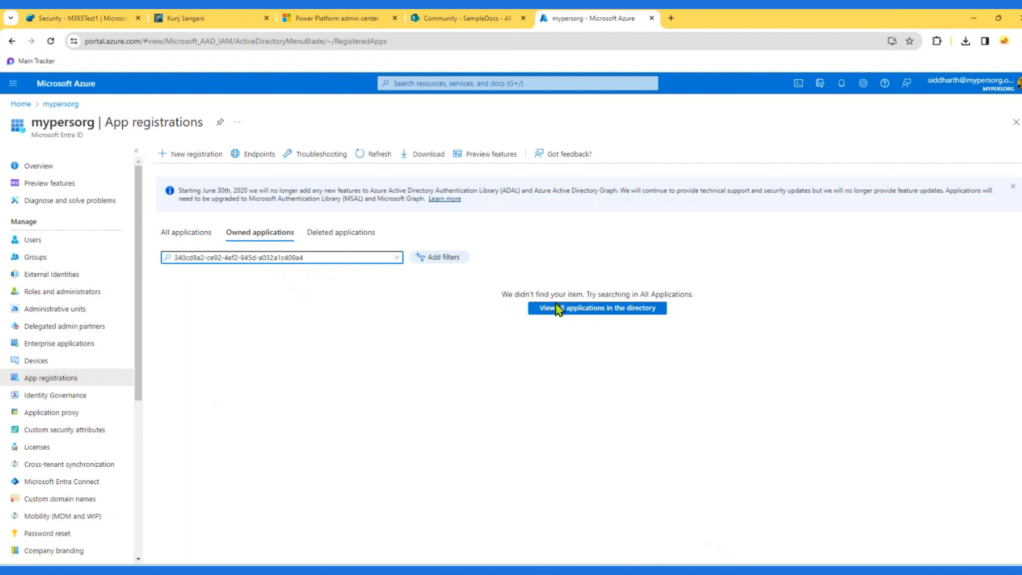
- Filter all applications in the directory by the copilot's client ID and open the CopilotwithSharePointOneDriveApp registration
left_click(558, 308)
left_click(266, 257)
left_click(322, 280)
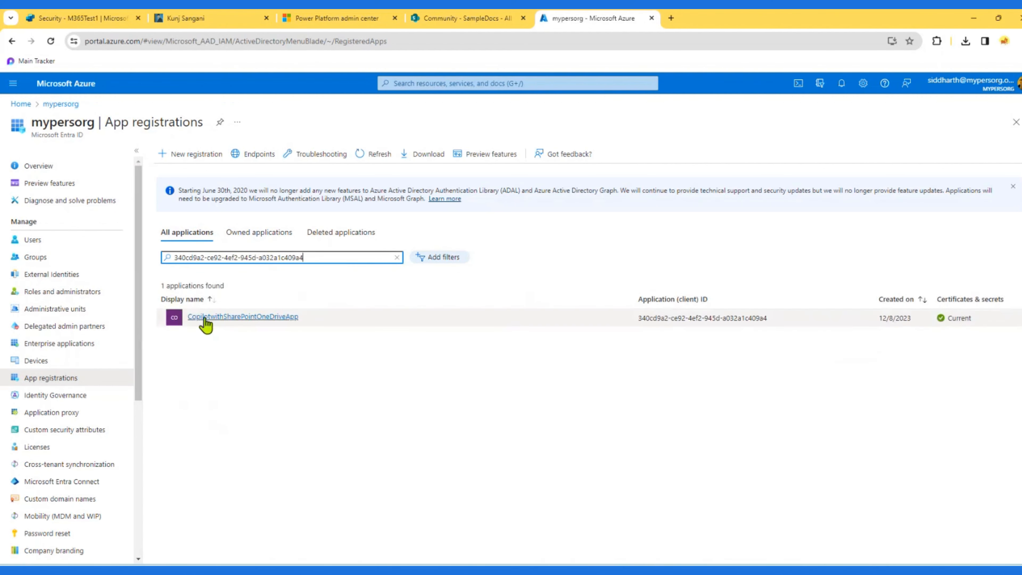
left_click(241, 317)
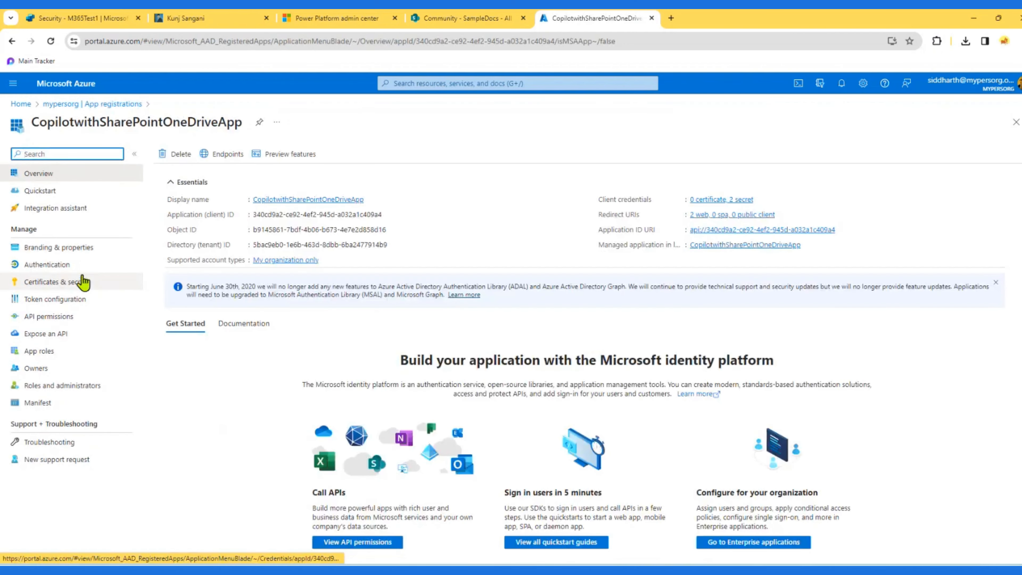
- Review the client secrets and the API permissions of the CopilotwithSharePointOneDriveApp registration
left_click(80, 282)
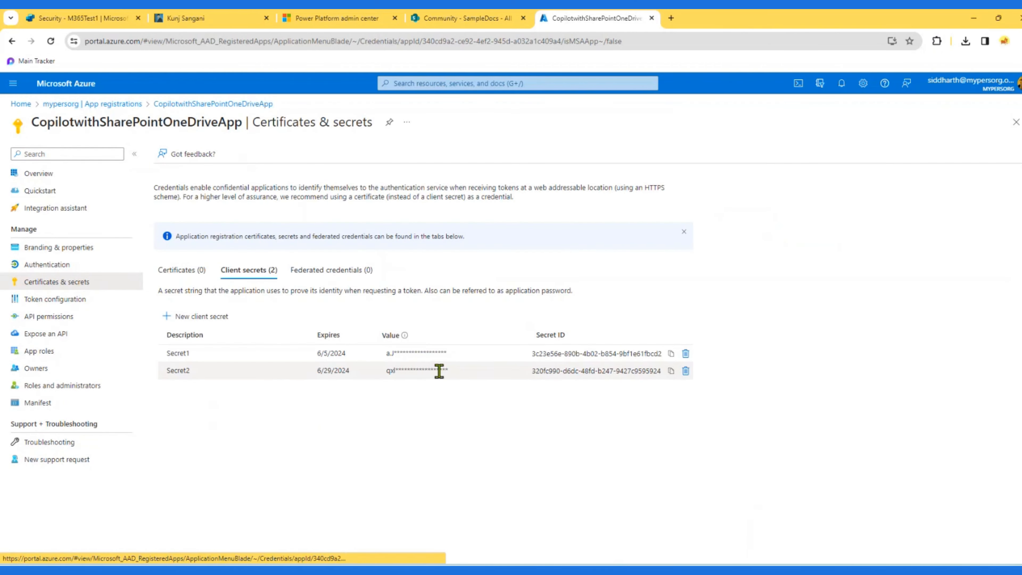
left_click(80, 318)
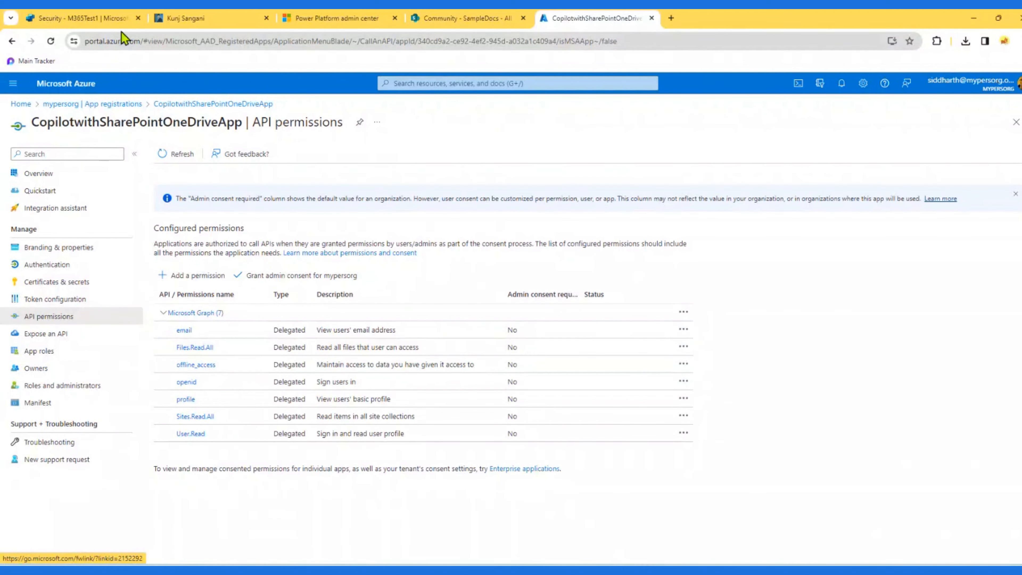
- Return to Copilot Studio and examine the redirect URL, service provider options and scopes in M365Test1's manual authentication settings
left_click(110, 23)
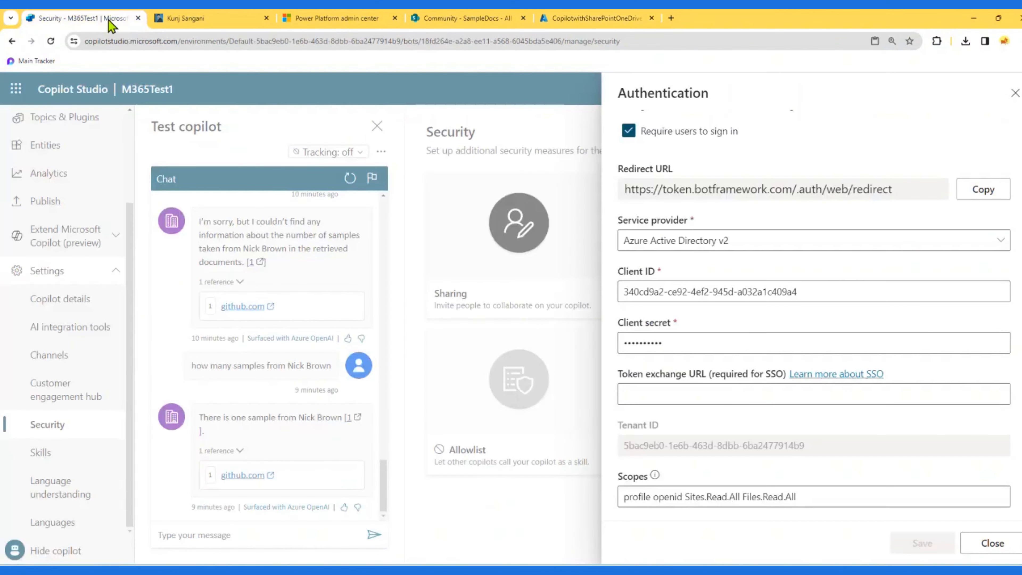
scroll(753, 290, "up", 3)
left_click_drag(922, 297, 693, 297)
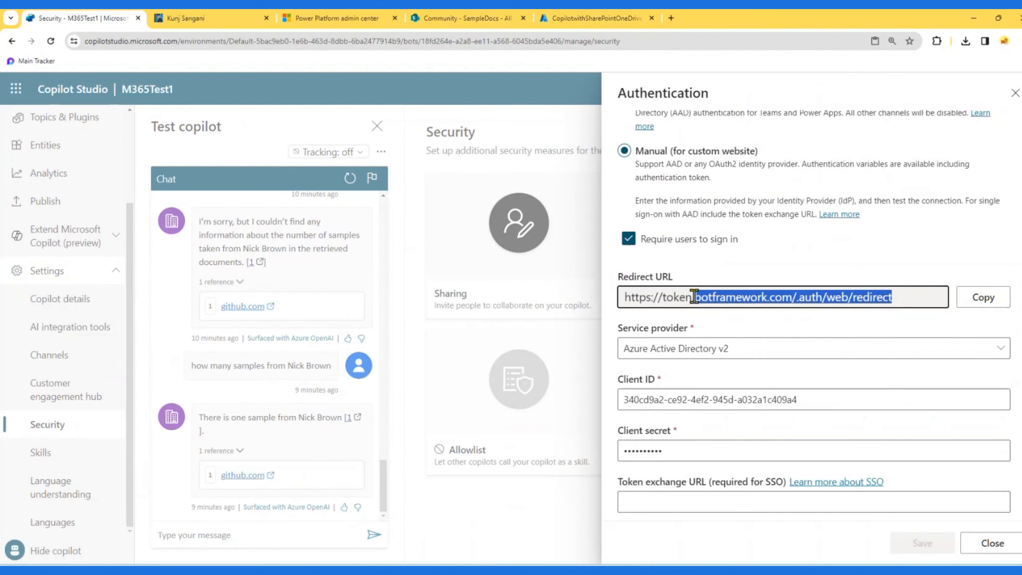
scroll(803, 347, "down", 3)
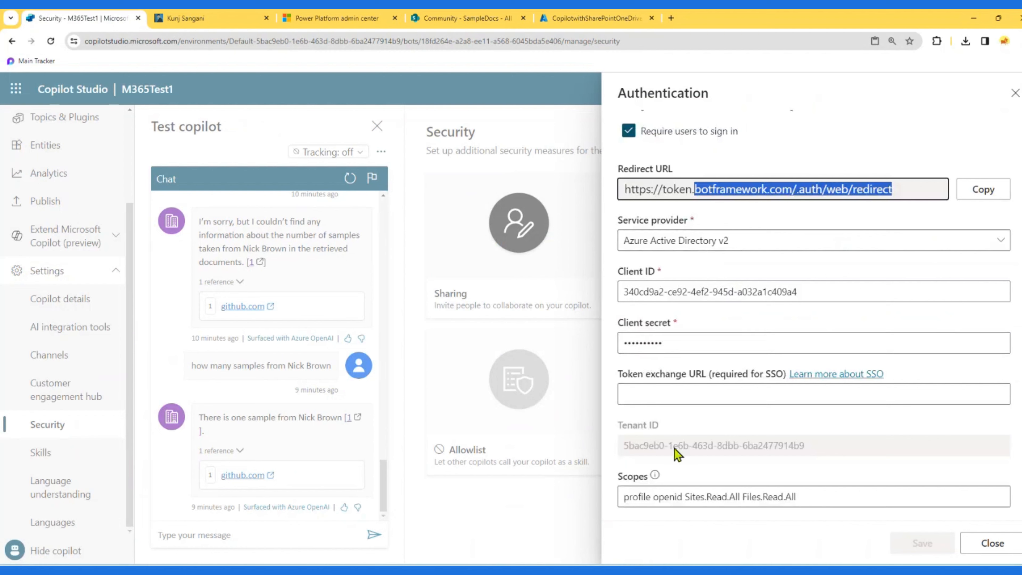
left_click(721, 242)
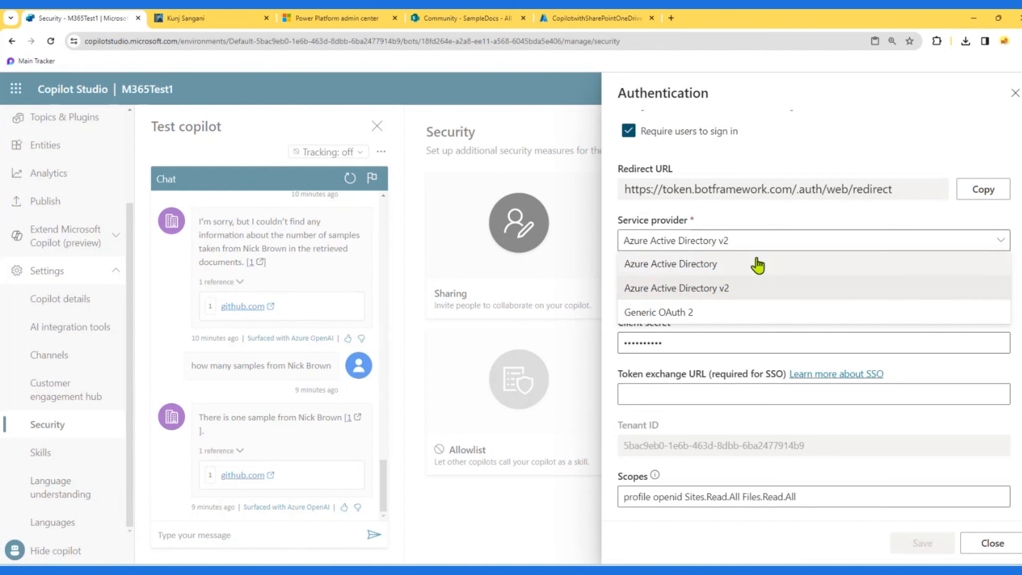
left_click(790, 237)
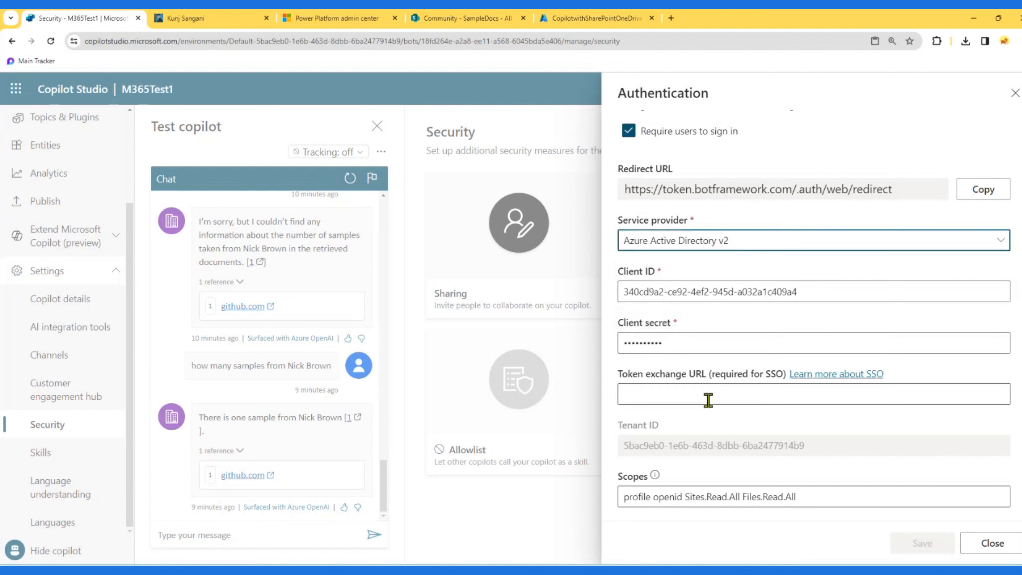
left_click_drag(695, 498, 849, 493)
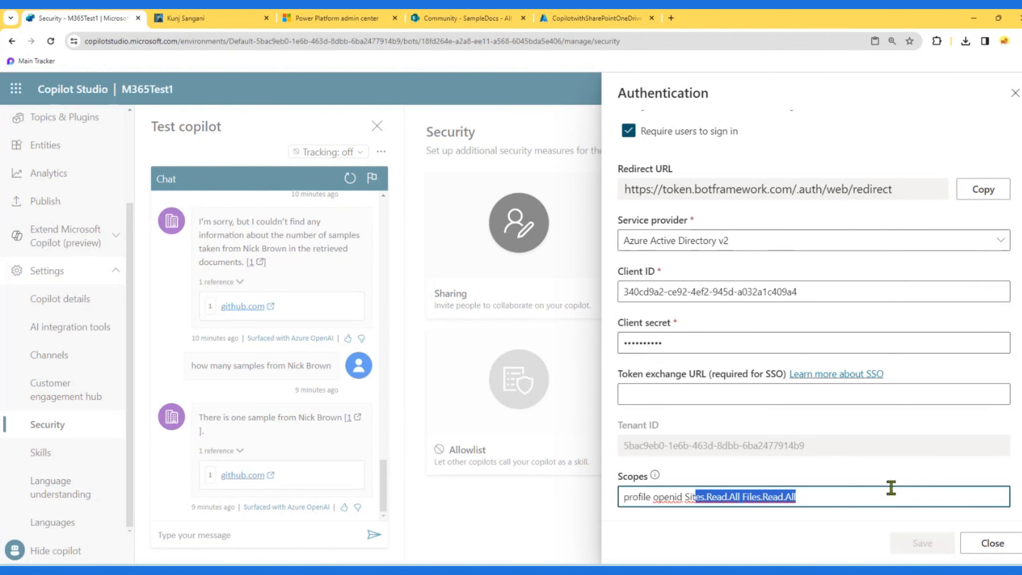